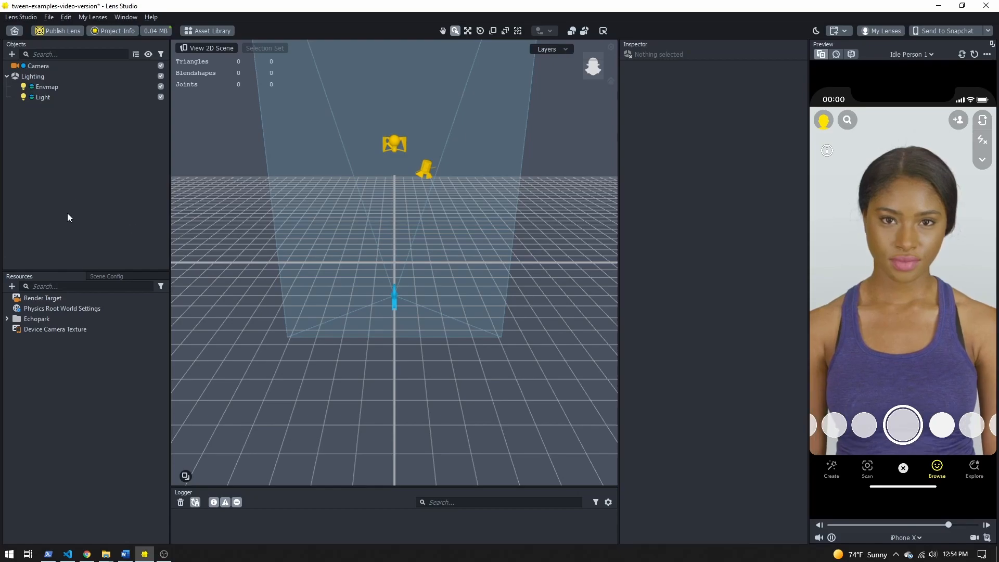
- Add the TweenManager object to the scene and place it above Camera in the object hierarchy
{"action": "left_click", "coordinate": [40, 339]}
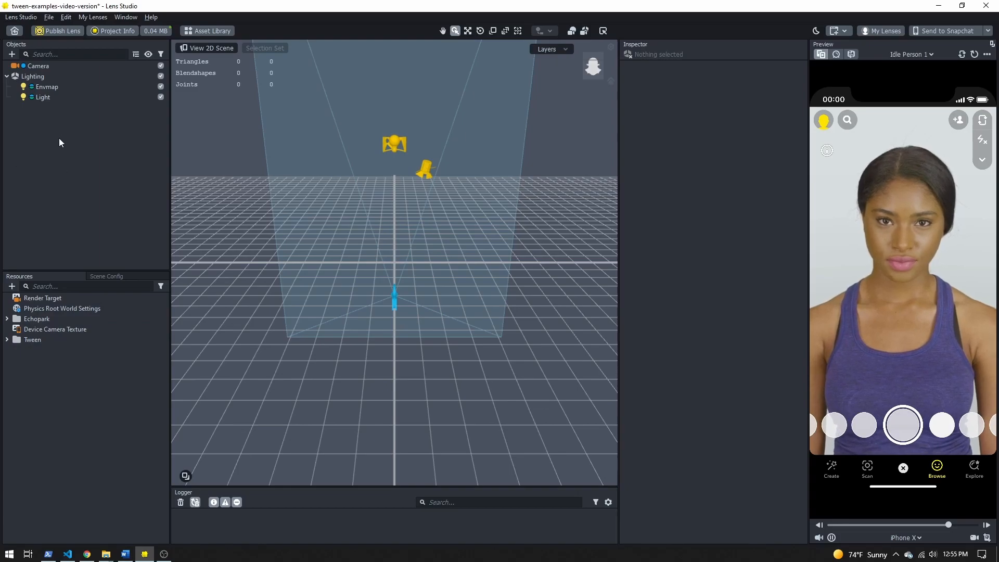
{"action": "left_click", "coordinate": [51, 108]}
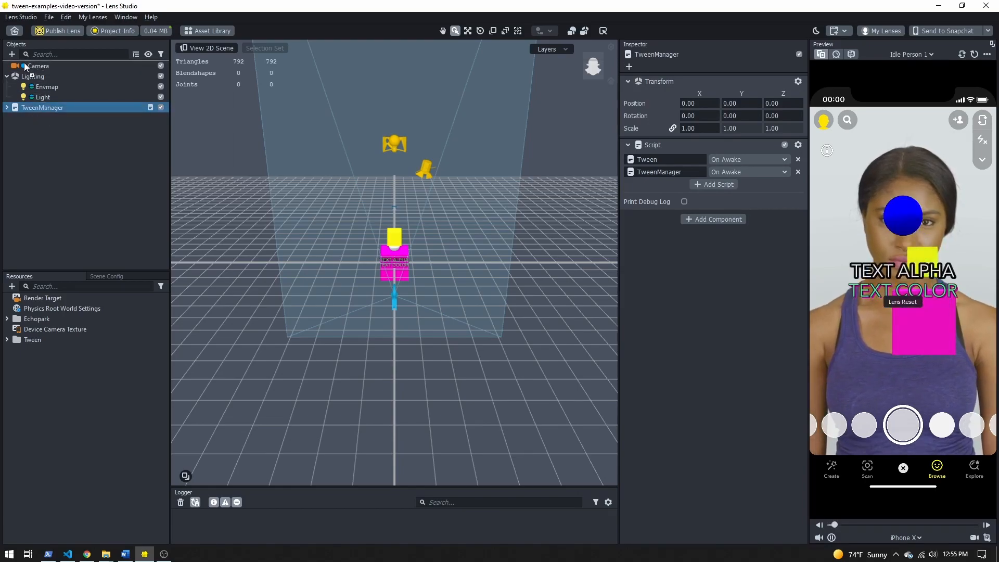
{"action": "left_click_drag", "start_coordinate": [25, 67], "coordinate": [25, 63]}
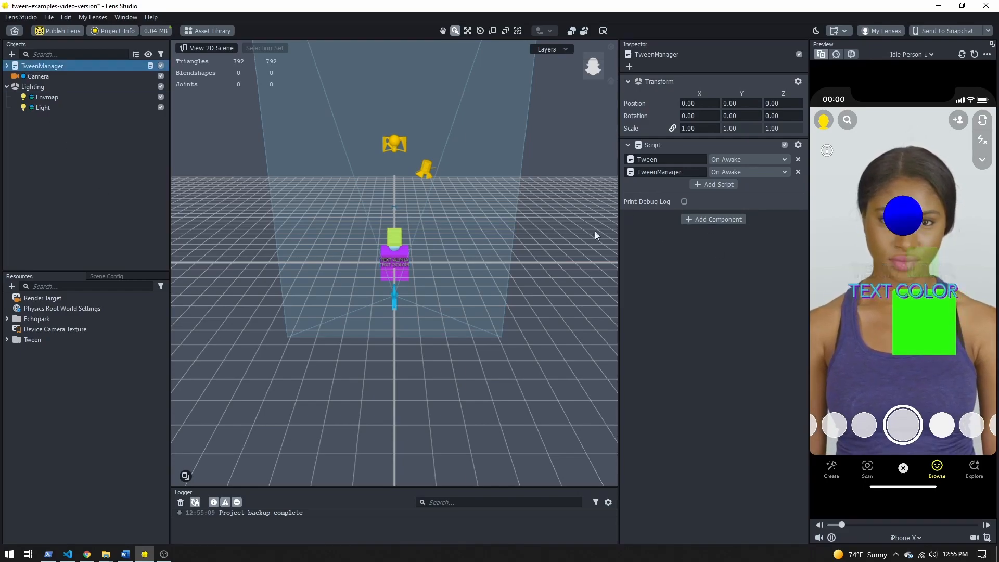
- Inspect the examples nested under TweenManager and delete the whole Examples [REMOVE_ME] group
{"action": "left_click", "coordinate": [7, 65]}
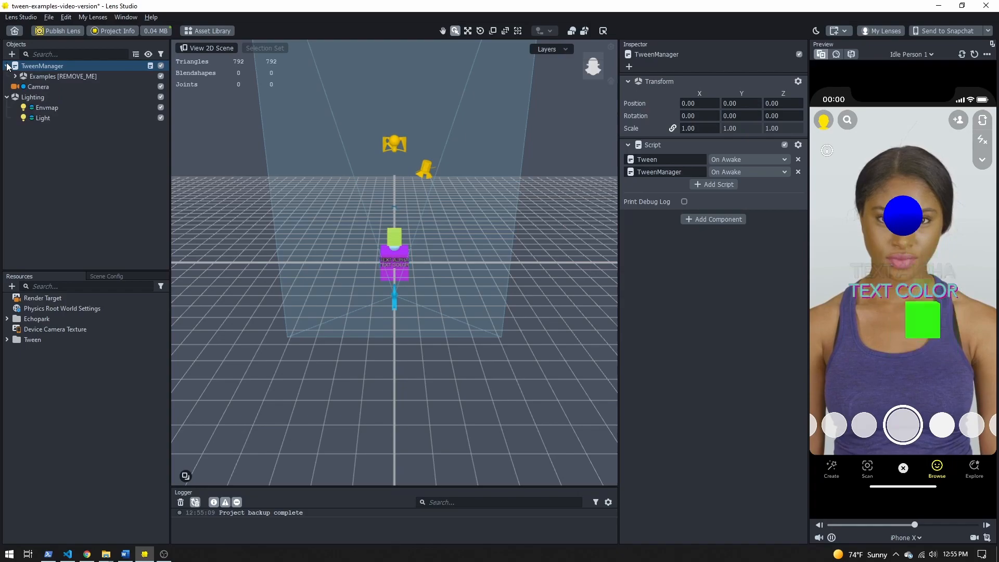
{"action": "left_click", "coordinate": [15, 76]}
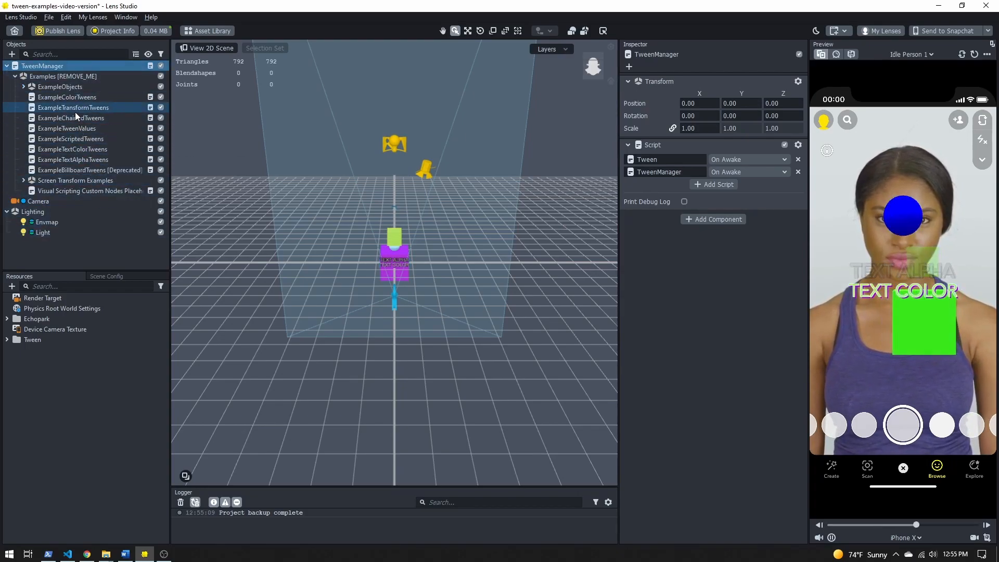
{"action": "left_click", "coordinate": [85, 160]}
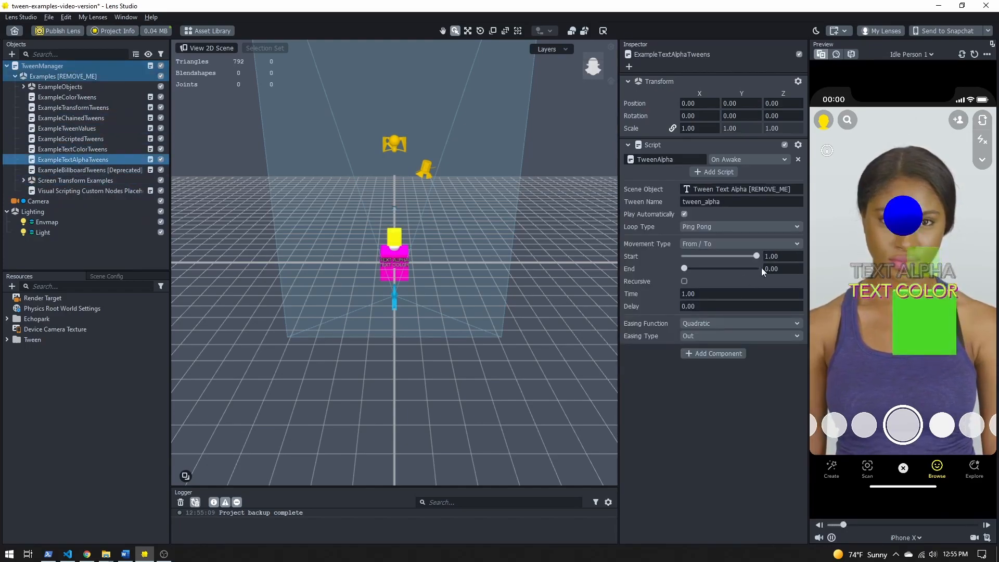
{"action": "left_click", "coordinate": [40, 77]}
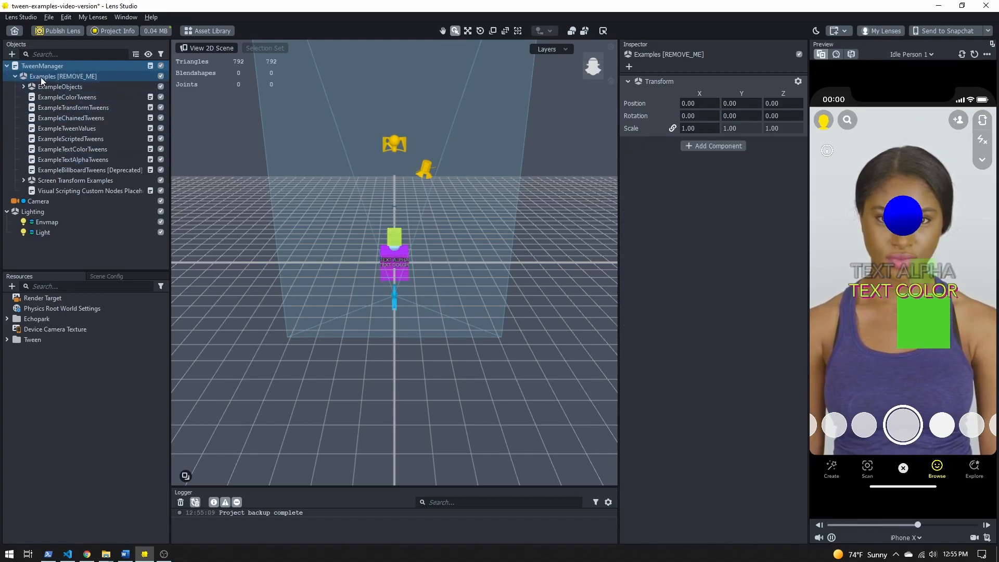
{"action": "key", "text": "Delete"}
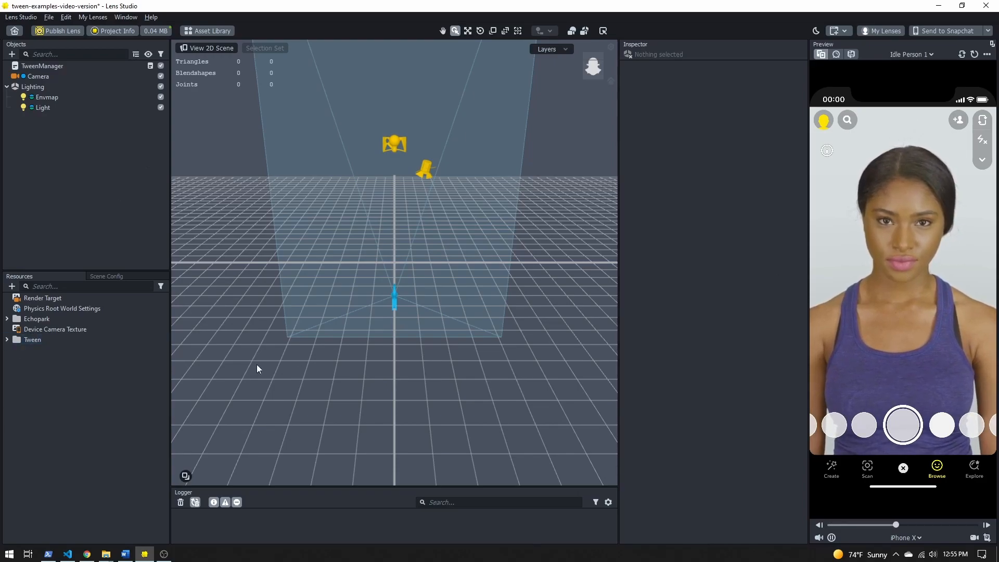
- Examine the scripts in the Tween resource's TweenTypes folder and their input variables, from TweenTransform to TweenScreenTransform
{"action": "double_click", "coordinate": [18, 340]}
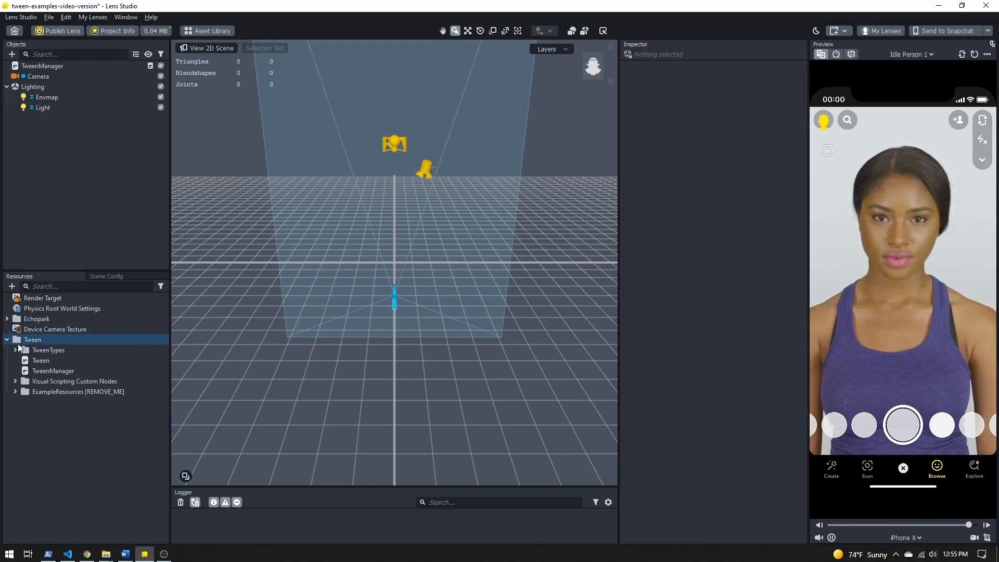
{"action": "left_click", "coordinate": [15, 350]}
{"action": "left_click", "coordinate": [15, 350]}
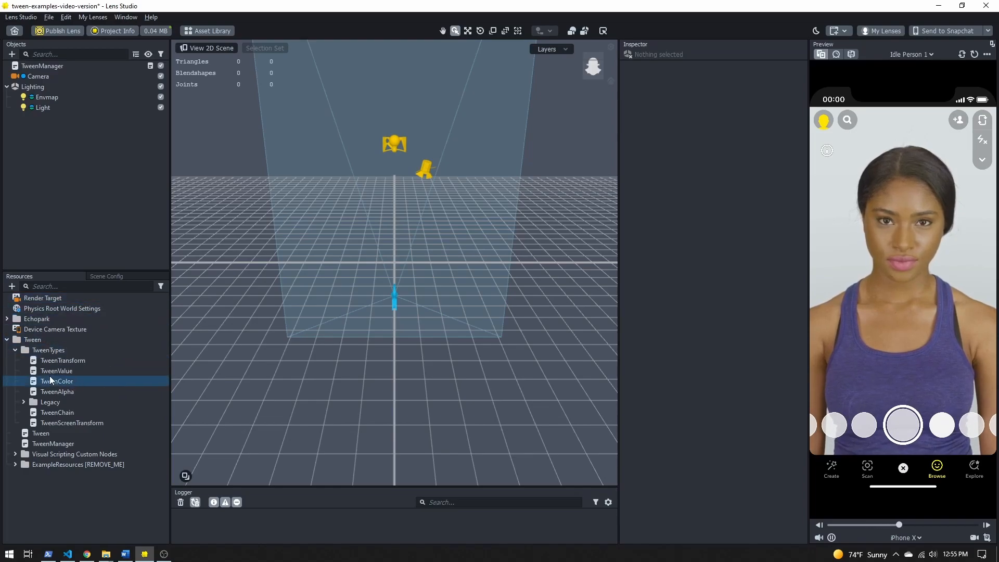
{"action": "left_click", "coordinate": [60, 361]}
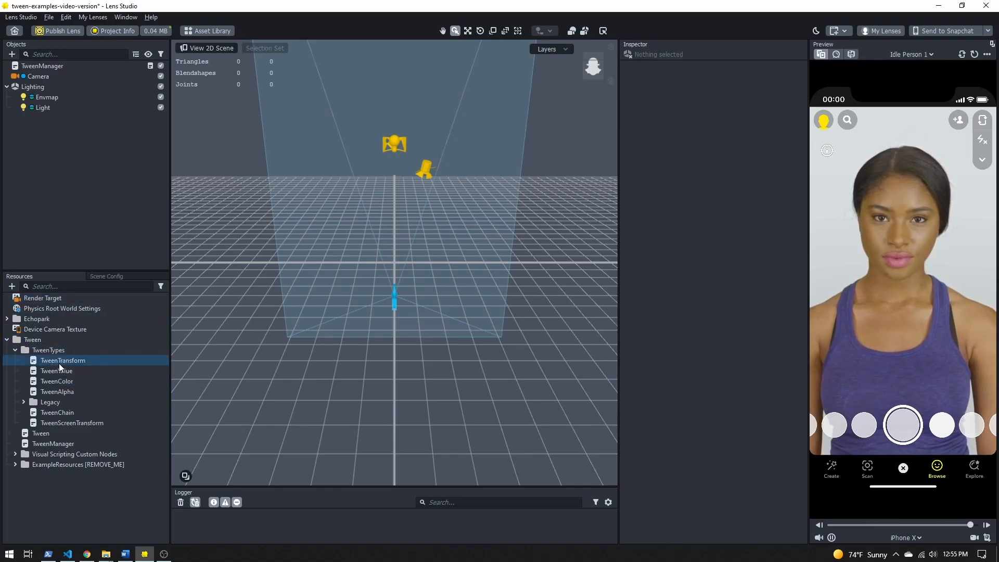
{"action": "left_click", "coordinate": [51, 372]}
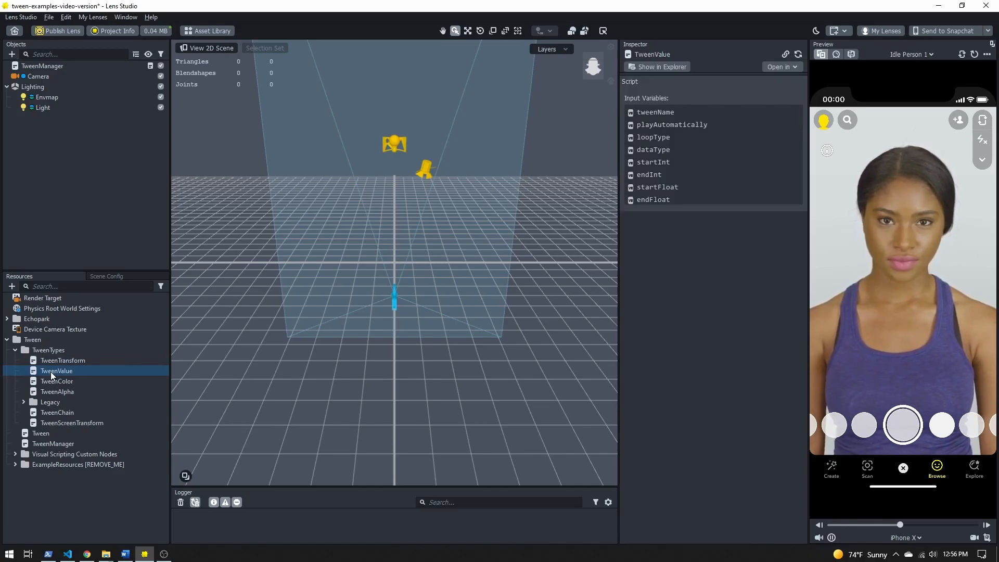
{"action": "left_click", "coordinate": [56, 381]}
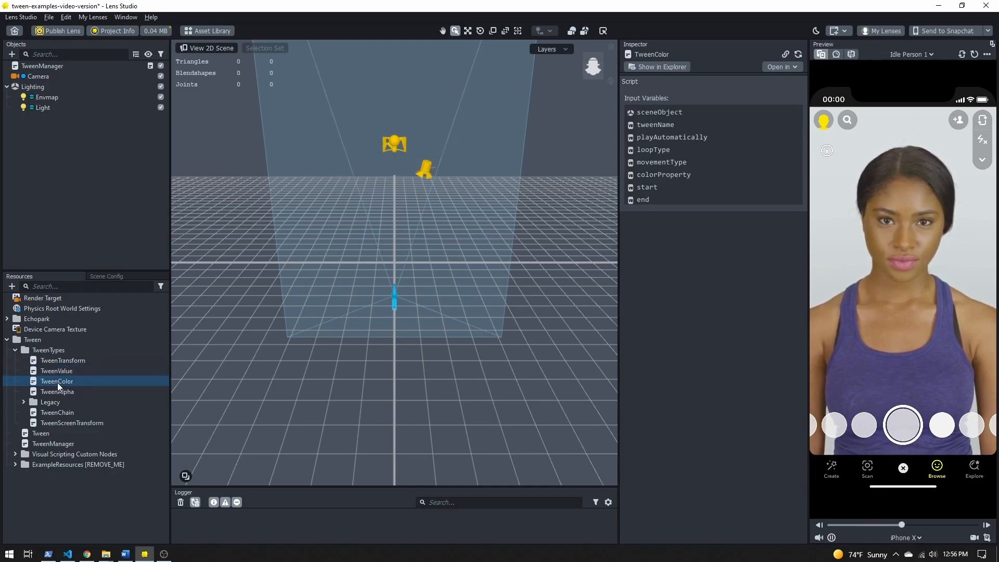
{"action": "left_click", "coordinate": [58, 392]}
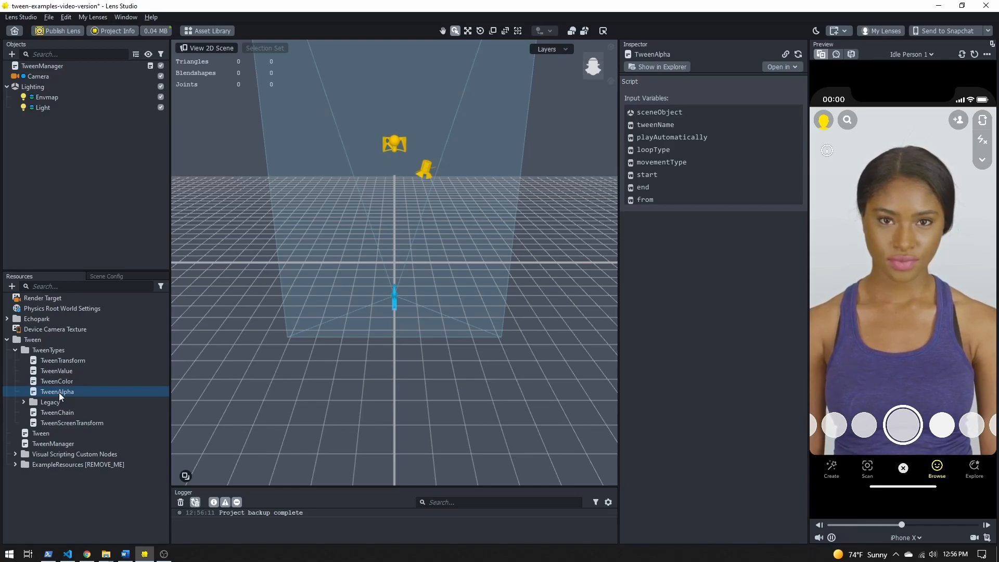
{"action": "left_click", "coordinate": [66, 413]}
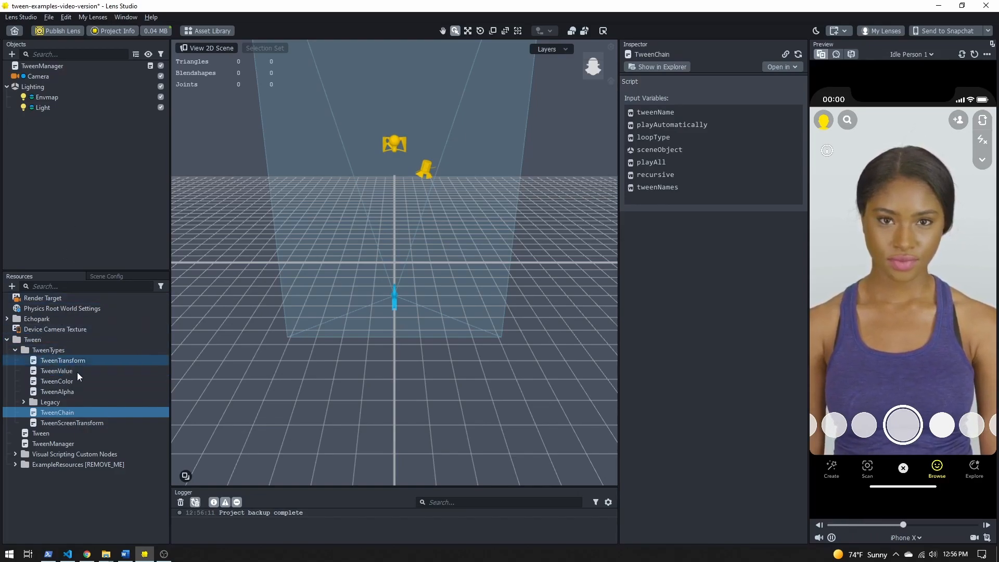
{"action": "left_click", "coordinate": [63, 423]}
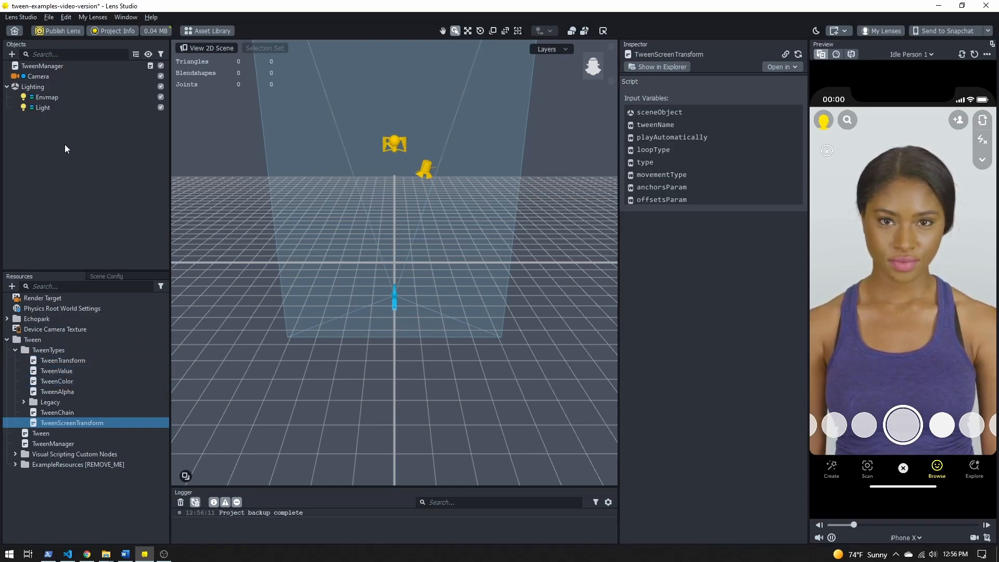
- Add a Box mesh object to the scene and make it a child of Camera
{"action": "left_click", "coordinate": [12, 54]}
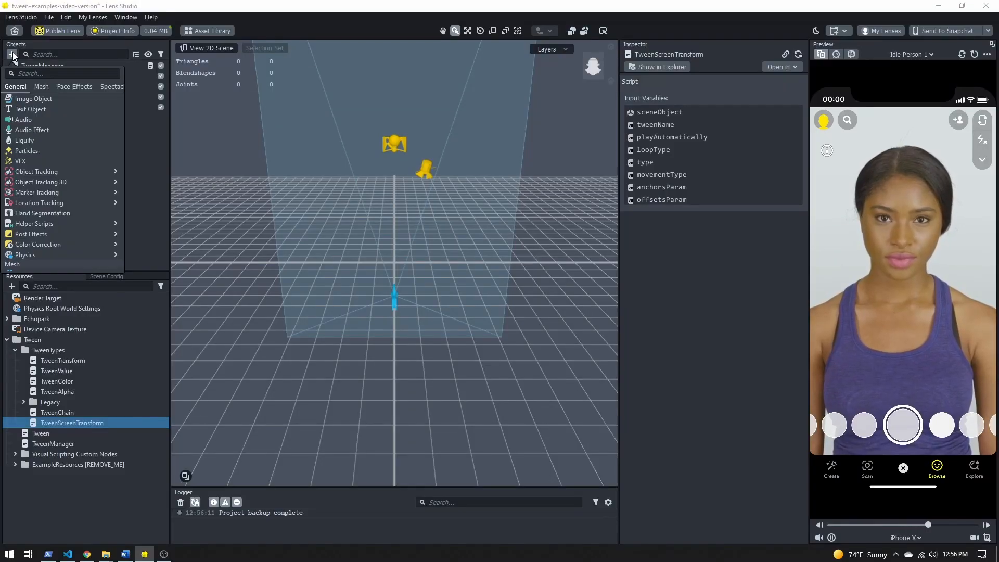
{"action": "scroll", "coordinate": [47, 196], "scroll_direction": "up", "scroll_amount": 3}
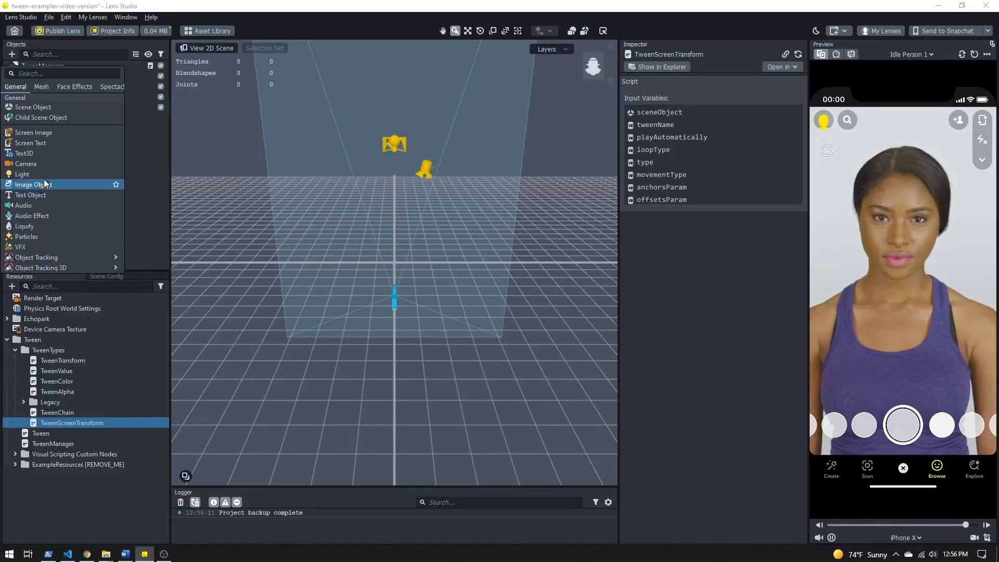
{"action": "left_click", "coordinate": [50, 73]}
{"action": "type", "text": "box"}
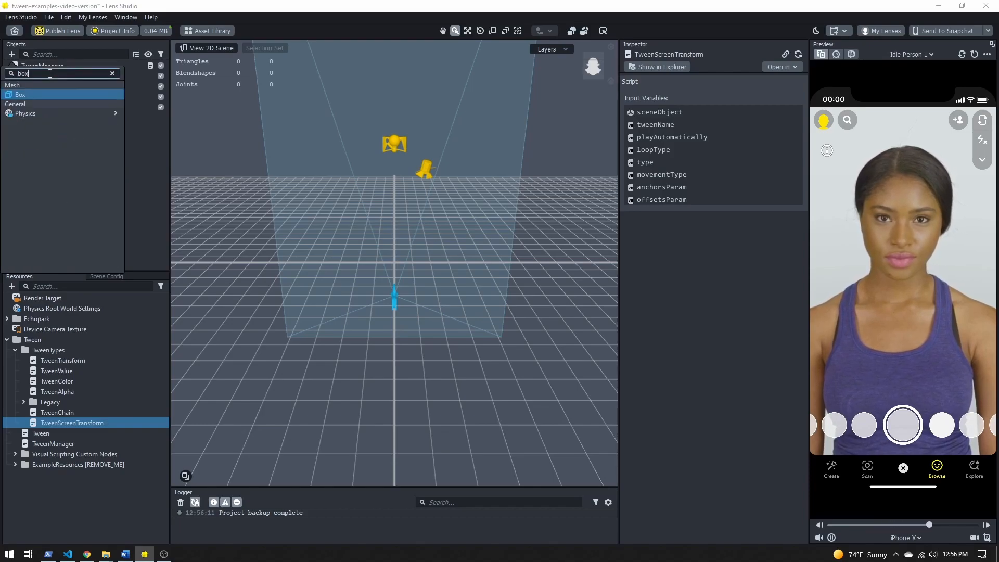
{"action": "left_click", "coordinate": [19, 95]}
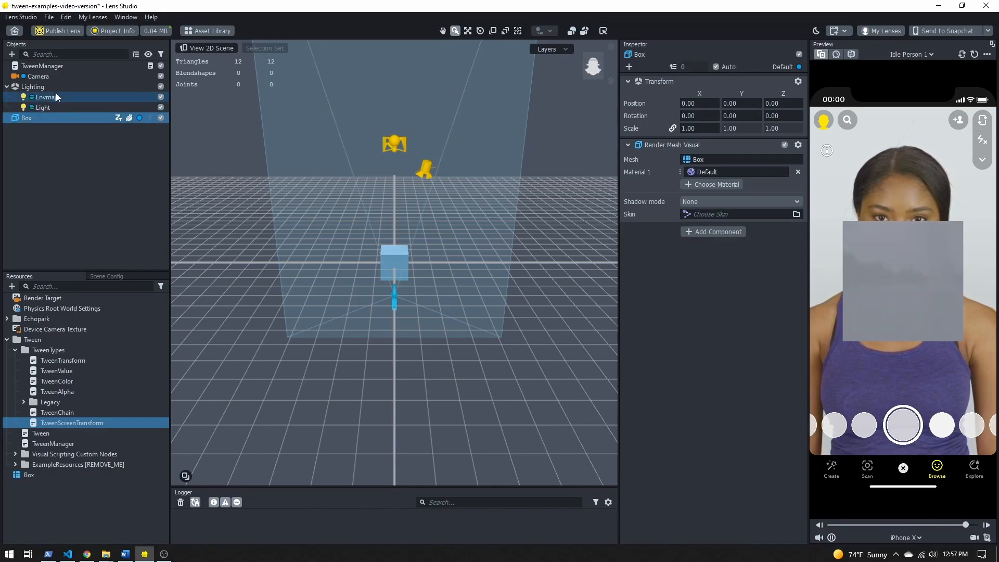
{"action": "left_click_drag", "start_coordinate": [29, 119], "coordinate": [43, 76]}
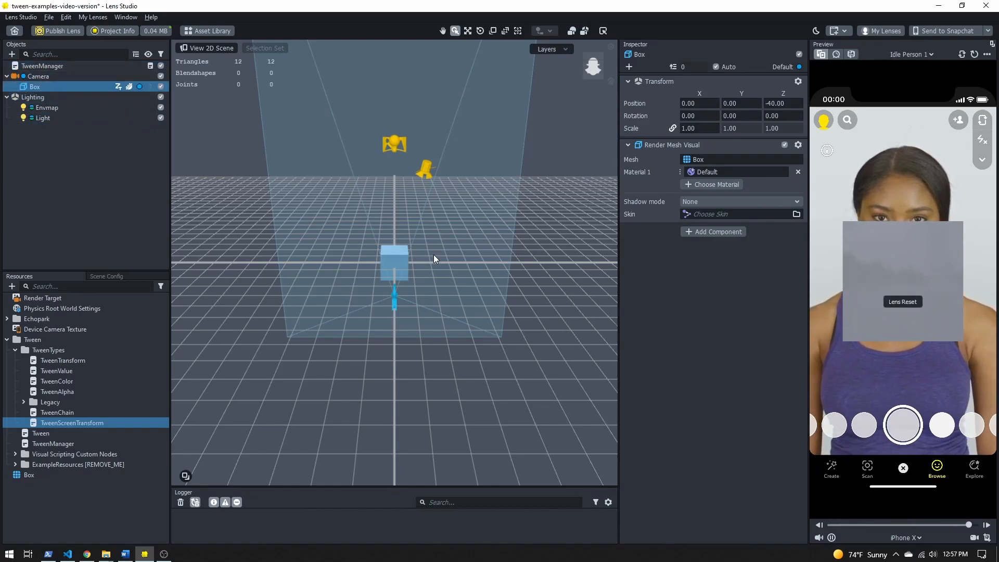
- Set the Box's Z position to -80 to move it farther from the camera
{"action": "middle_click_drag", "start_coordinate": [373, 334], "coordinate": [345, 332]}
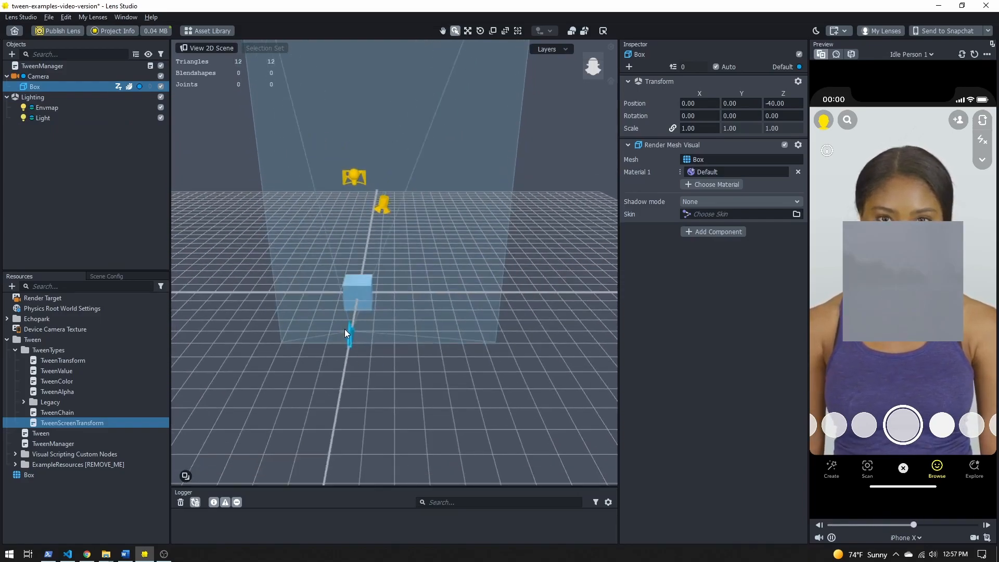
{"action": "left_click", "coordinate": [785, 103]}
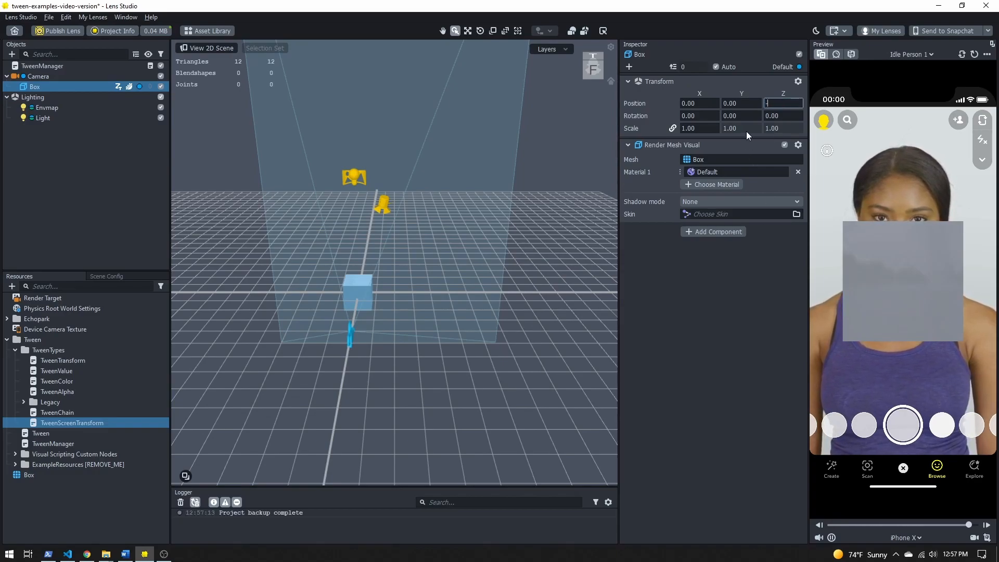
{"action": "type", "text": "-80"}
{"action": "key", "text": "Return"}
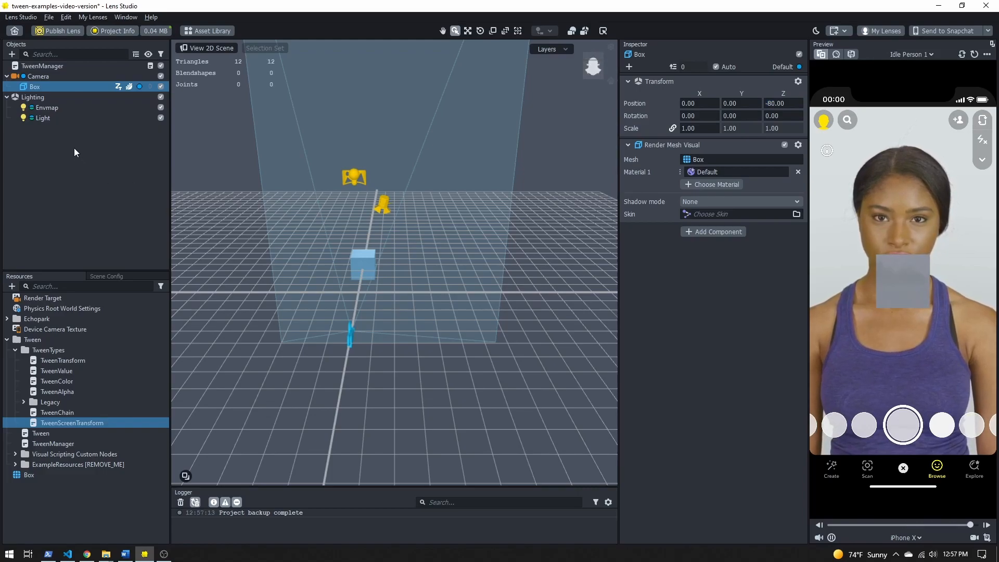
- Add a Script component to the Box and assign it the TweenTransform script from TweenTypes
{"action": "left_click", "coordinate": [35, 86]}
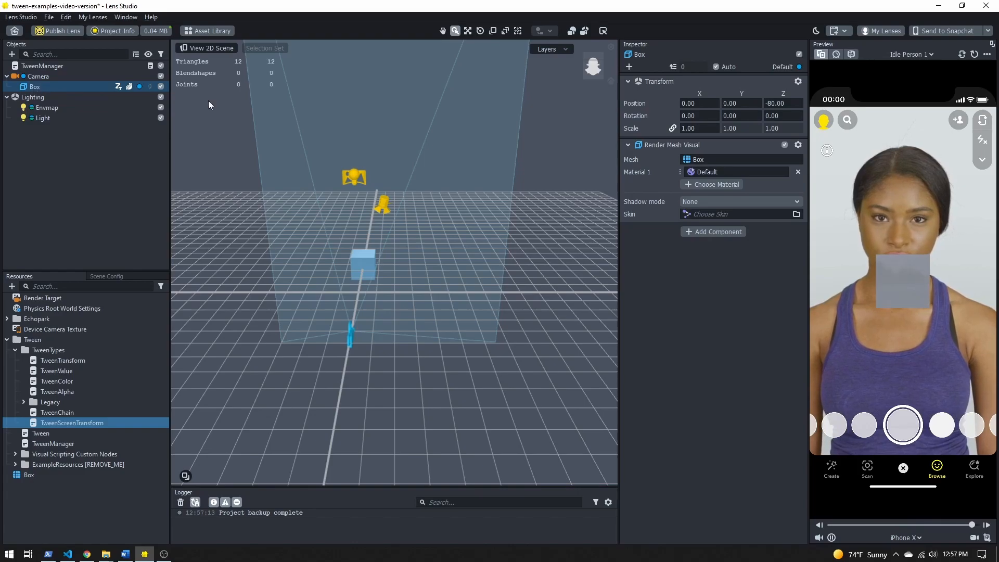
{"action": "left_click", "coordinate": [718, 231]}
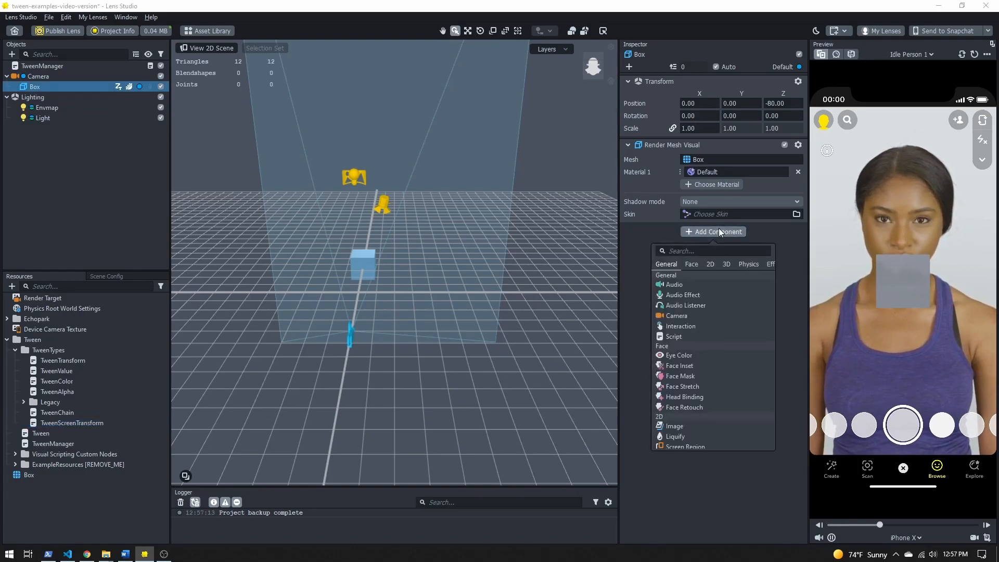
{"action": "left_click", "coordinate": [684, 336]}
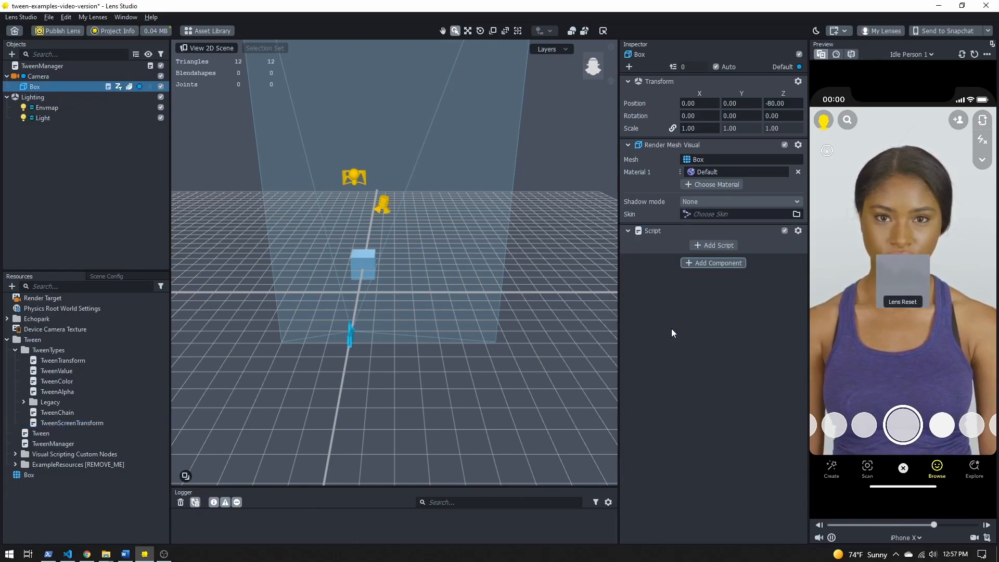
{"action": "left_click", "coordinate": [710, 245]}
{"action": "left_click", "coordinate": [421, 177]}
{"action": "left_click", "coordinate": [429, 188]}
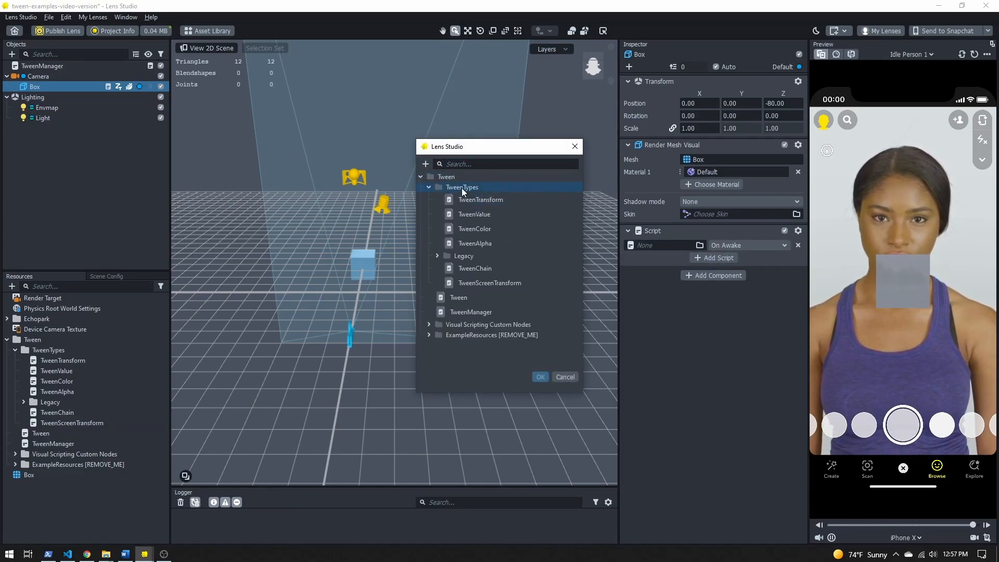
{"action": "left_click", "coordinate": [468, 199]}
{"action": "left_click", "coordinate": [470, 200]}
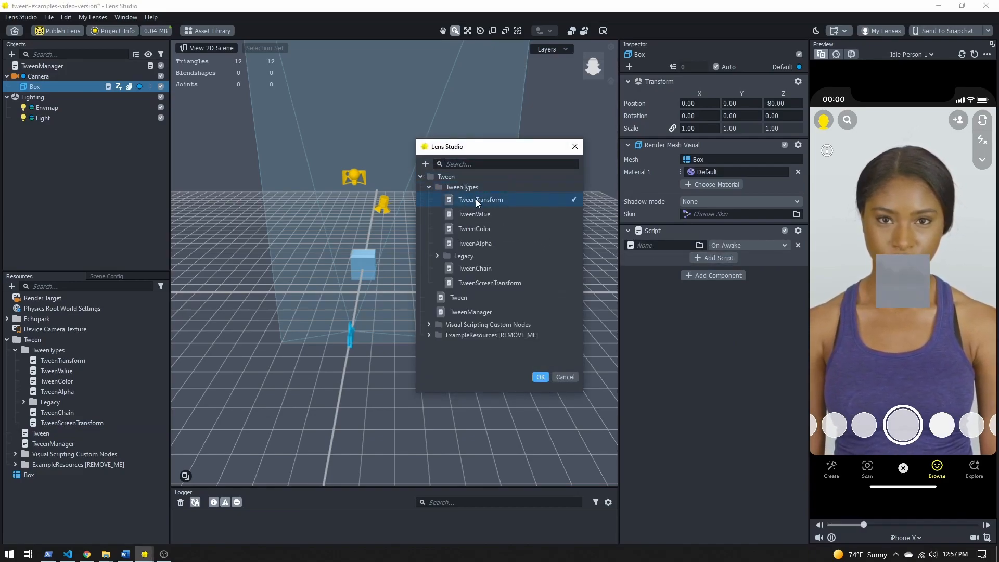
{"action": "left_click", "coordinate": [540, 377]}
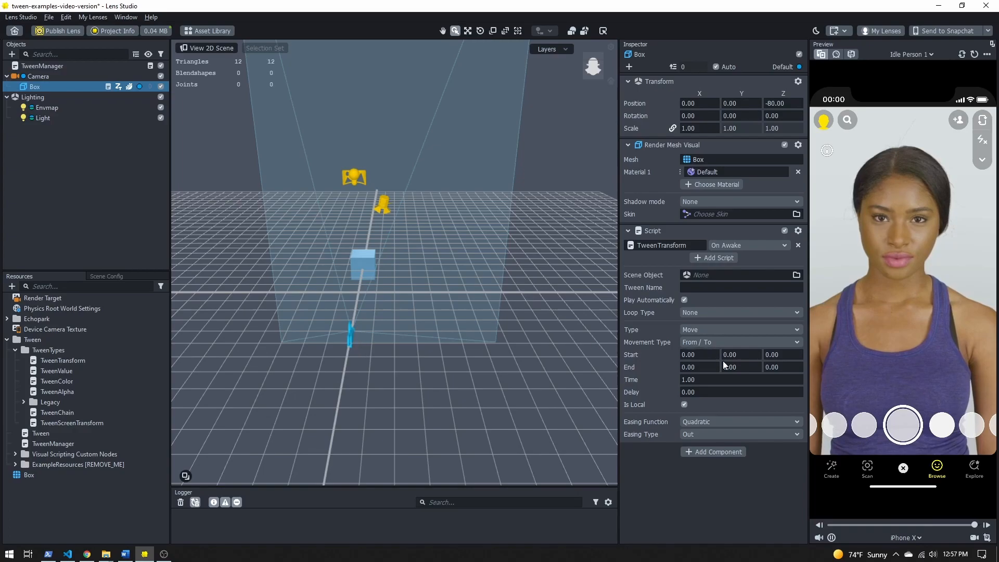
- Set both the Start and End Z values of the Box's TweenTransform move to -80
{"action": "left_click", "coordinate": [780, 354]}
{"action": "type", "text": "-80"}
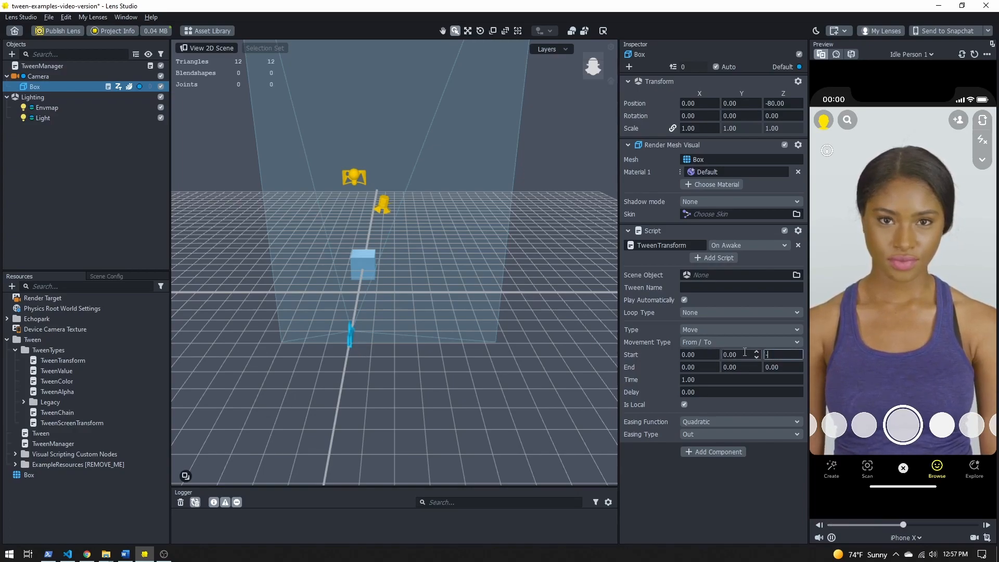
{"action": "key", "text": "Tab"}
{"action": "key", "text": "Tab"}
{"action": "key", "text": "Tab"}
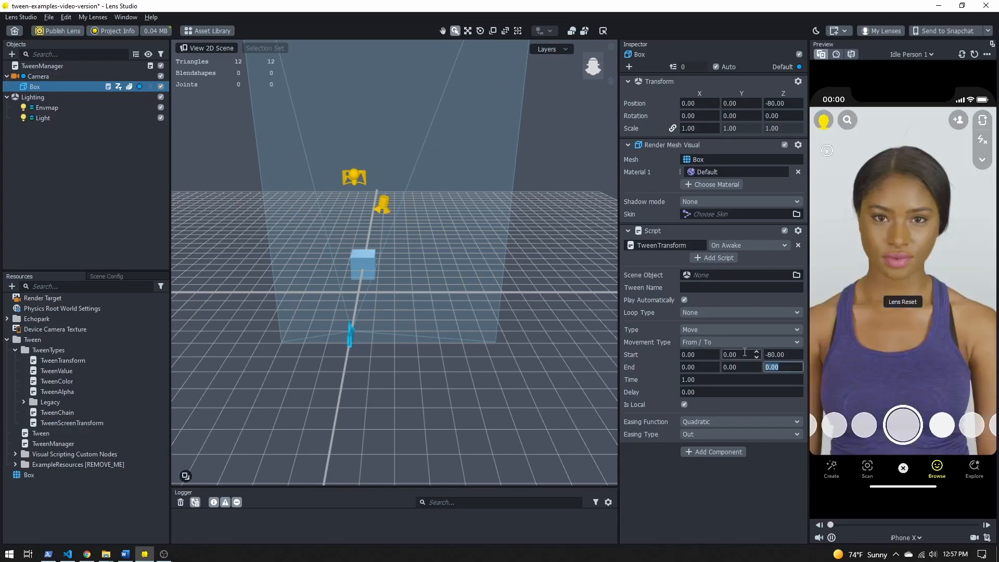
{"action": "type", "text": "-80"}
{"action": "key", "text": "Tab"}
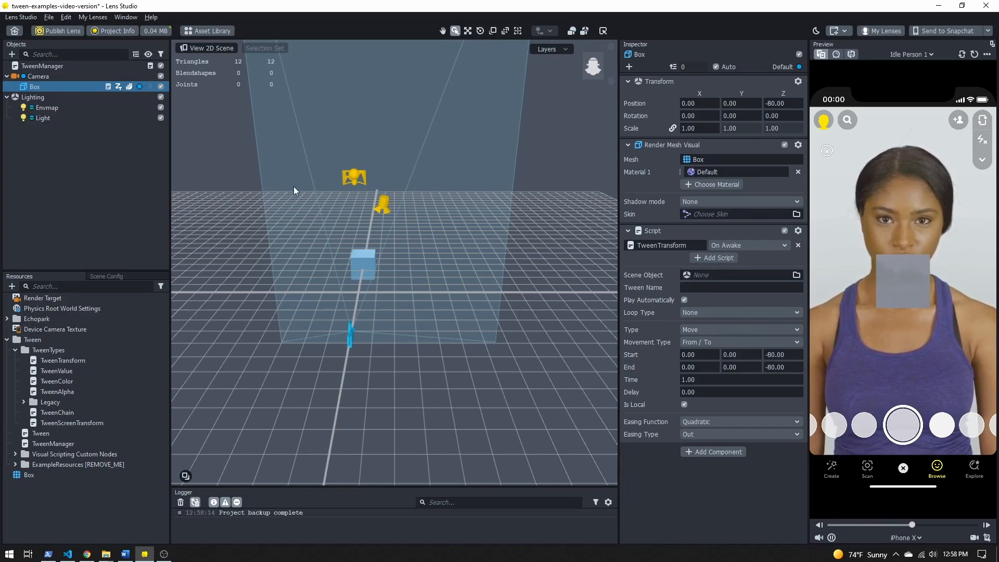
{"action": "left_click", "coordinate": [708, 288]}
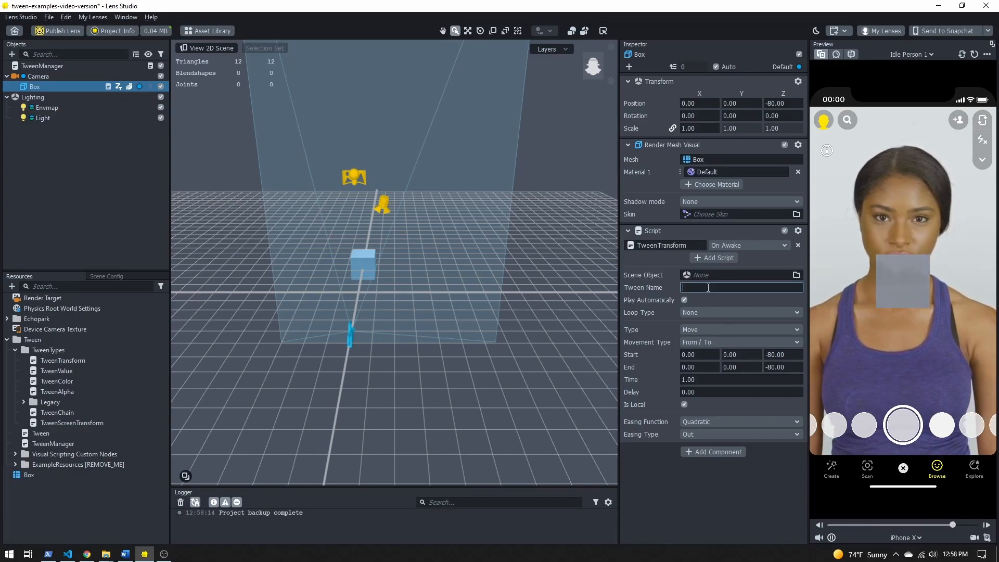
{"action": "left_click", "coordinate": [685, 301]}
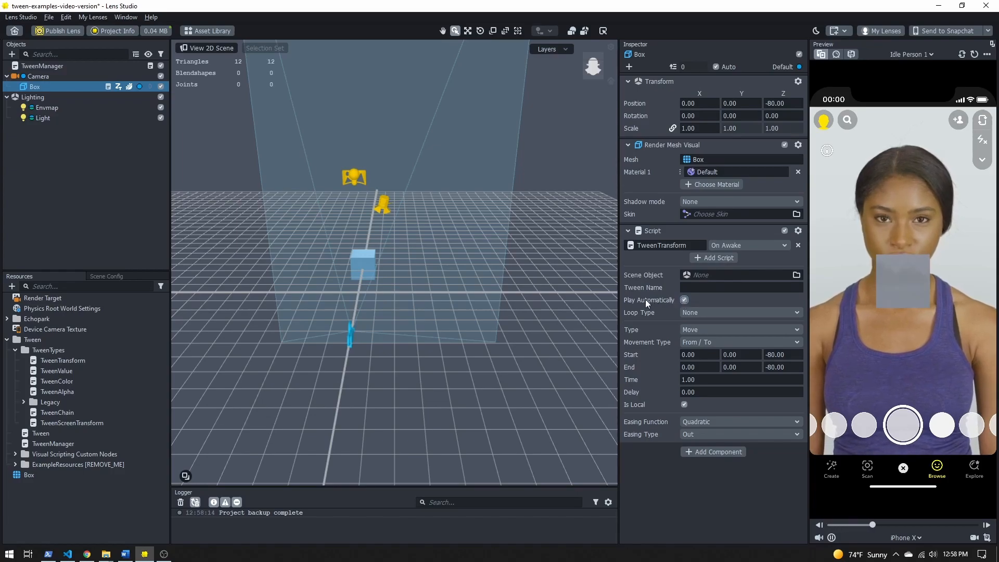
- Set the Box's TweenTransform loop type to Ping Pong, with Start X at -10 and End X at 10
{"action": "left_click", "coordinate": [713, 313]}
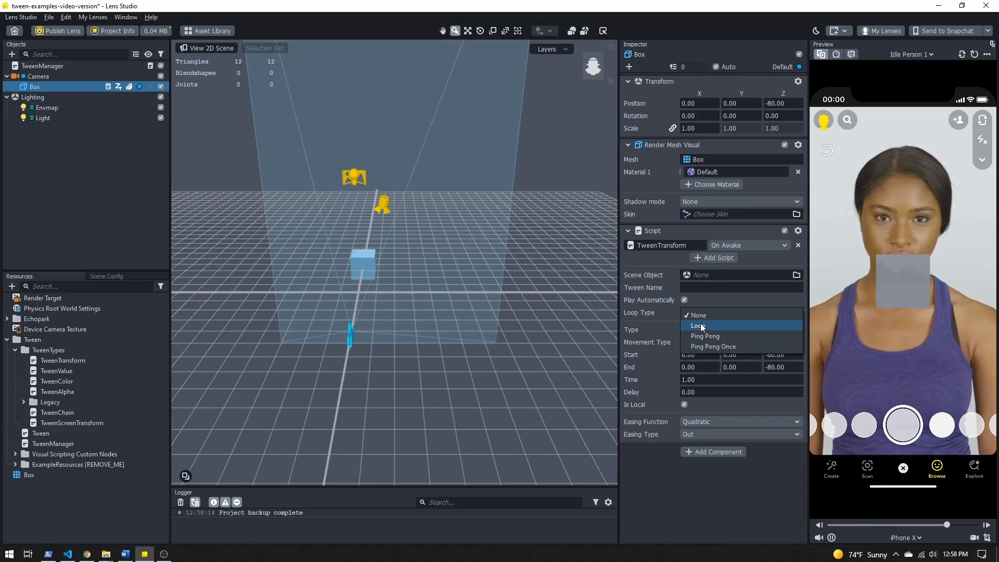
{"action": "left_click", "coordinate": [714, 336]}
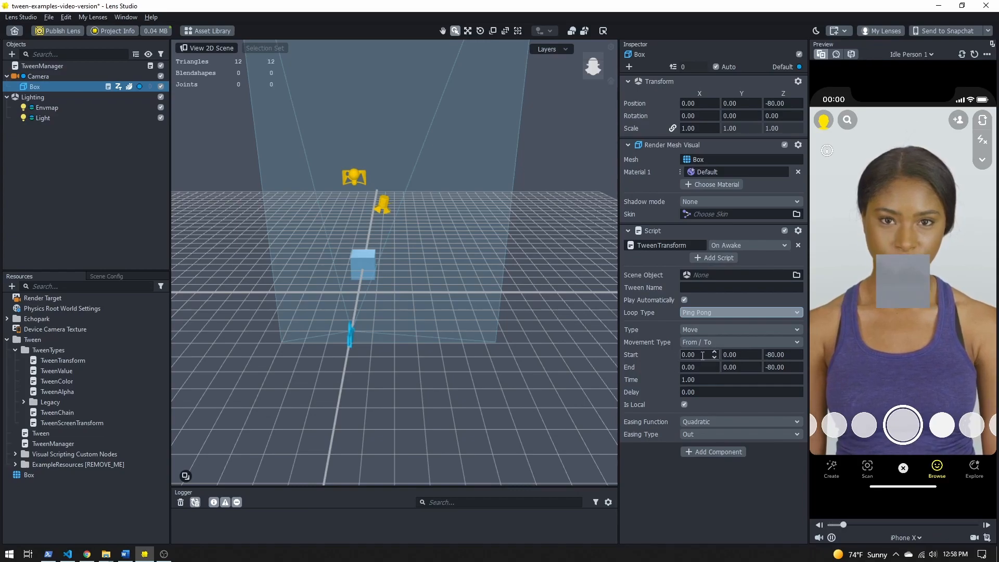
{"action": "left_click", "coordinate": [675, 353]}
{"action": "type", "text": "0"}
{"action": "key", "text": "Tab"}
{"action": "key", "text": "Tab"}
{"action": "key", "text": "Tab"}
{"action": "type", "text": "10"}
{"action": "key", "text": "Tab"}
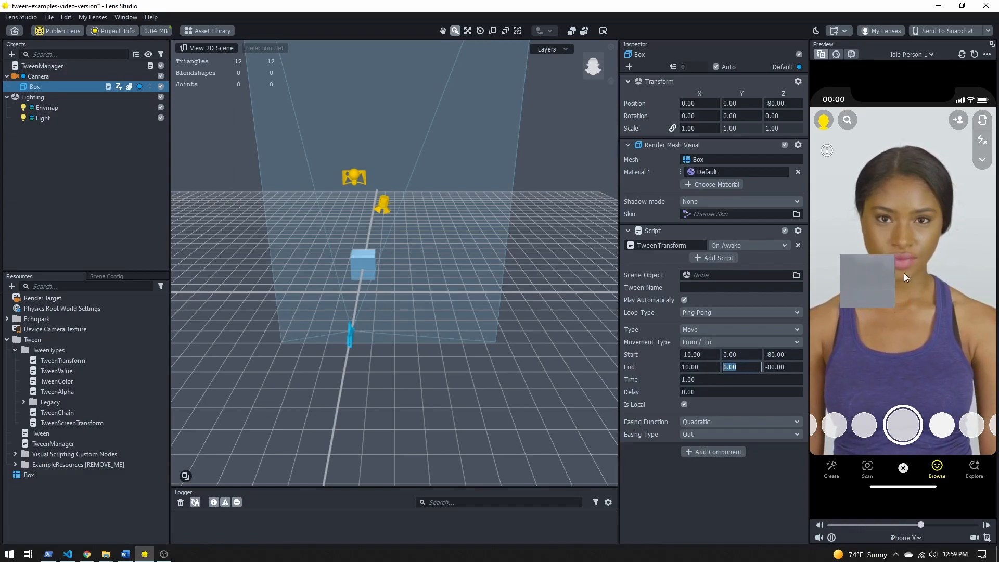
{"action": "left_click_drag", "start_coordinate": [809, 286], "coordinate": [755, 286]}
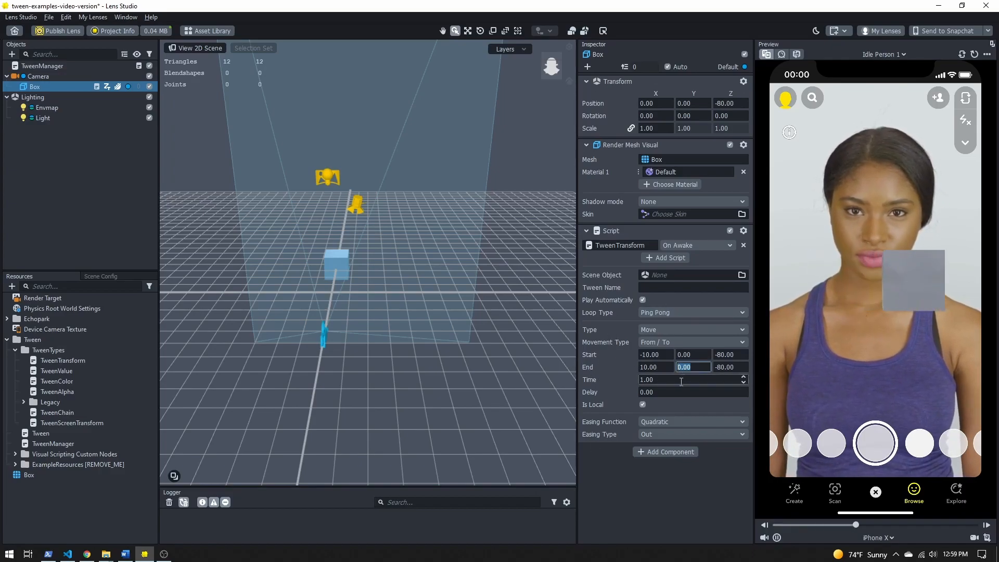
- Try Time values of 0.5 and 5 on the Box's tween, and return the Time to 1
{"action": "key", "text": "Tab"}
{"action": "key", "text": "Tab"}
{"action": "type", "text": "0.5"}
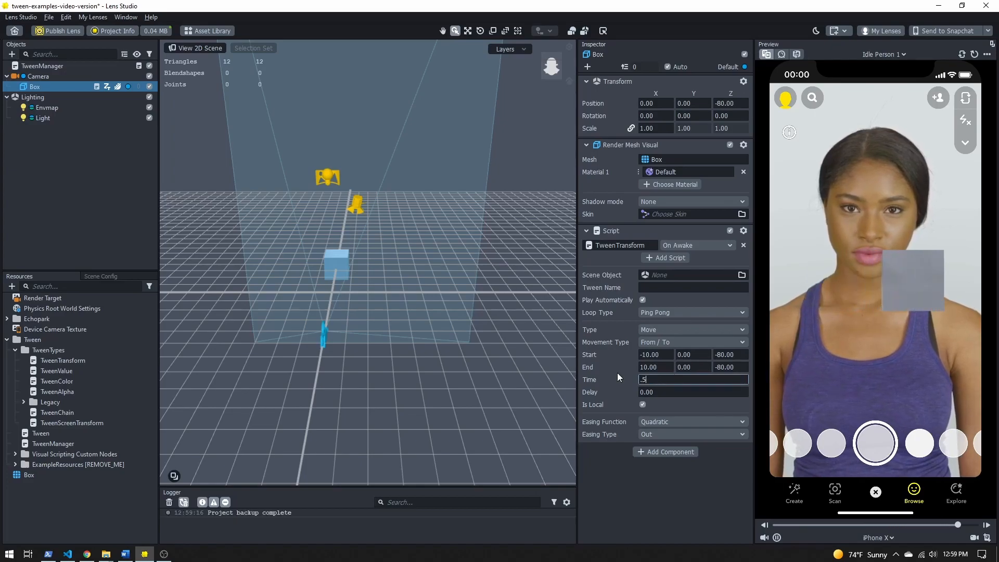
{"action": "key", "text": "Return"}
{"action": "type", "text": "5"}
{"action": "key", "text": "Return"}
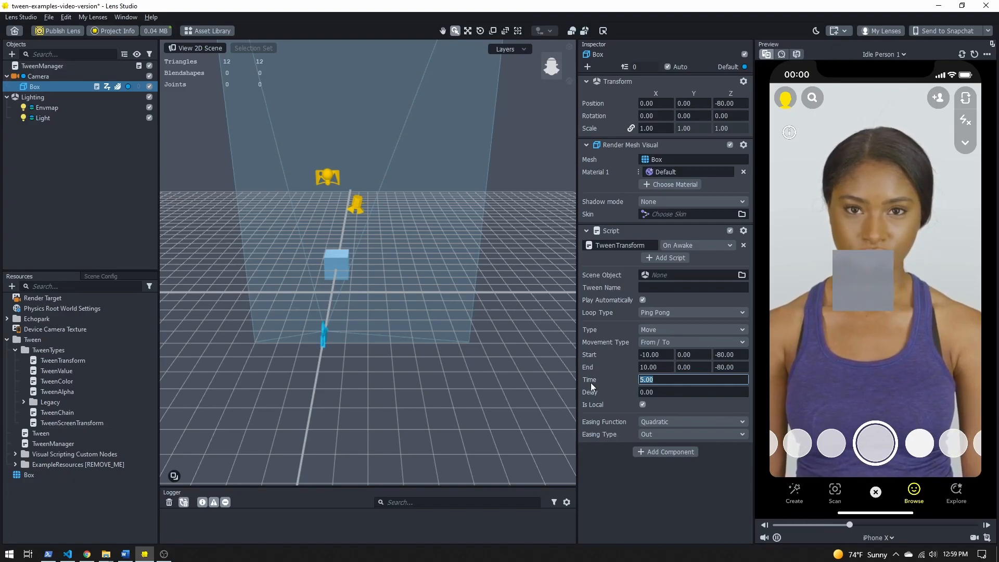
{"action": "type", "text": "1"}
{"action": "key", "text": "Return"}
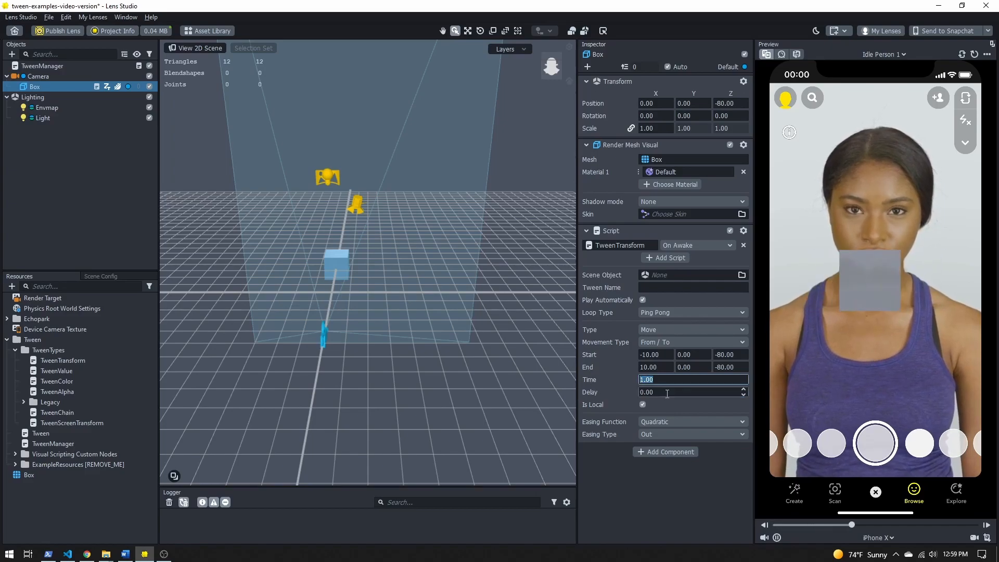
- Set the Delay of the Box's tween to 1
{"action": "key", "text": "Tab"}
{"action": "type", "text": "1"}
{"action": "key", "text": "Return"}
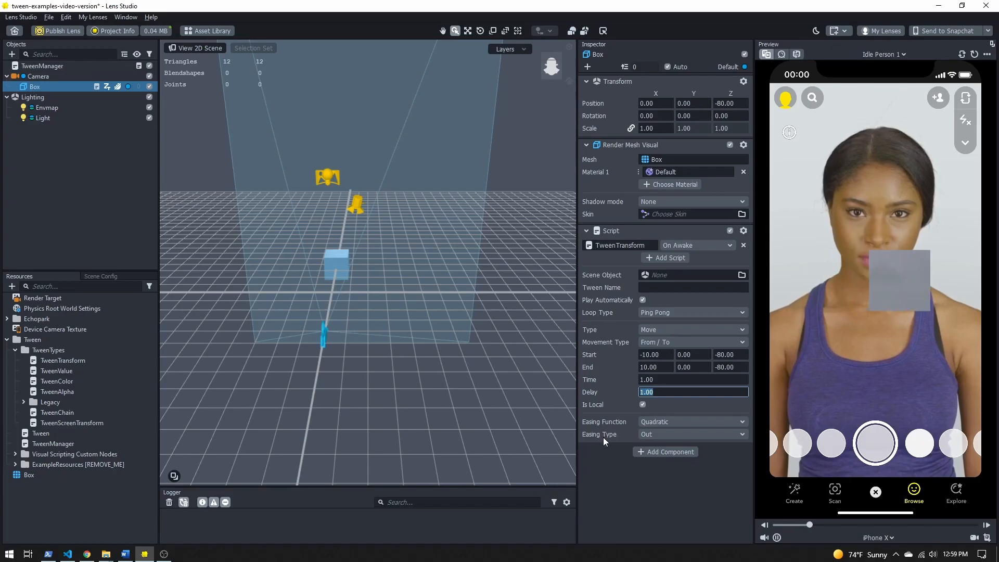
- Try Bounce as the tween's Easing Function and replace it with Linear
{"action": "left_click", "coordinate": [669, 421]}
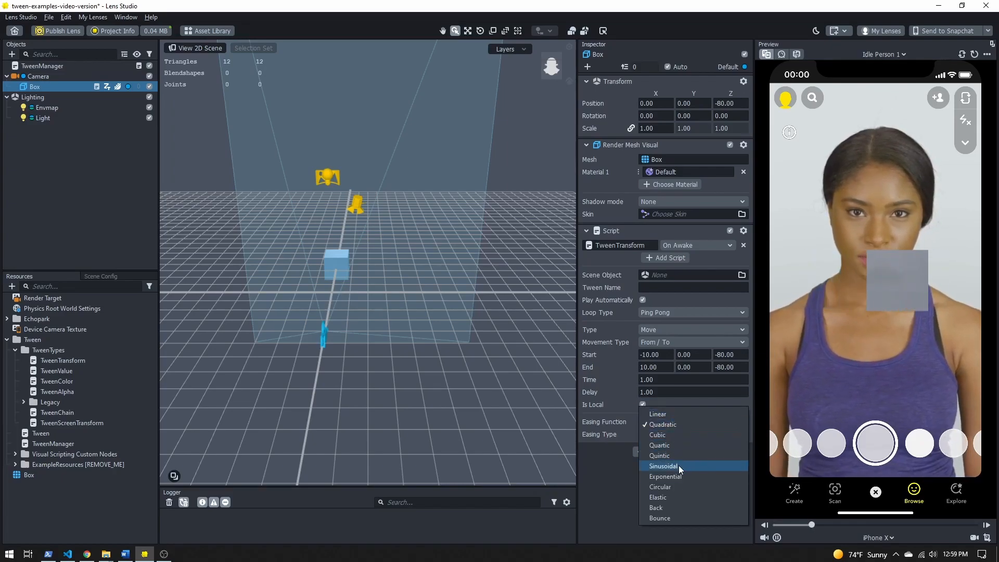
{"action": "left_click", "coordinate": [665, 518]}
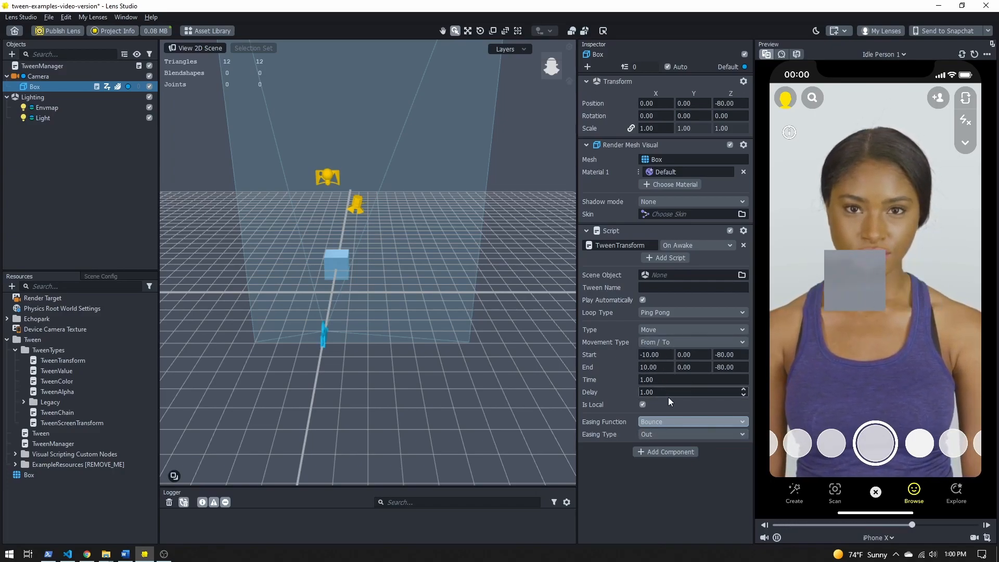
{"action": "left_click", "coordinate": [675, 420]}
{"action": "left_click", "coordinate": [673, 321]}
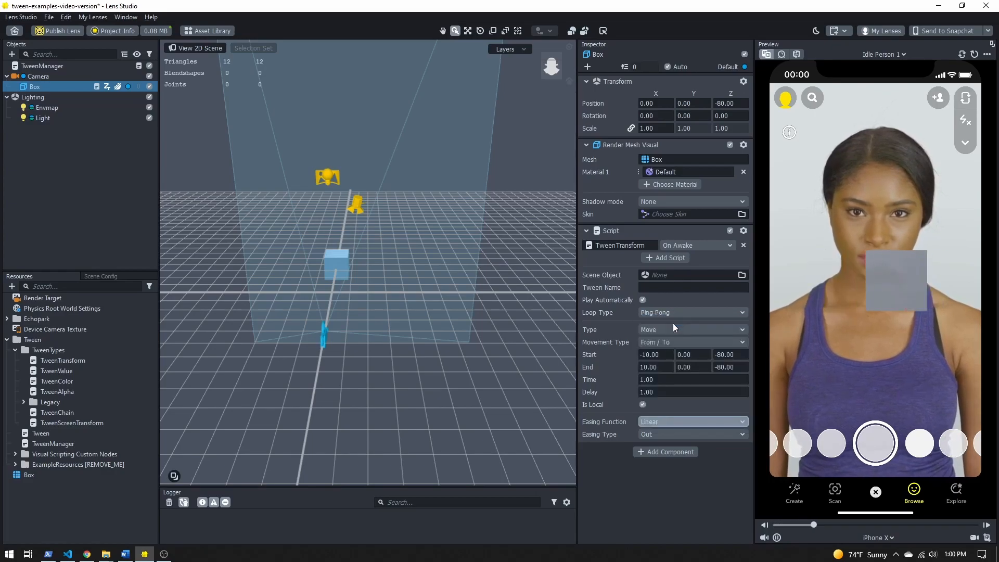
{"action": "left_click", "coordinate": [660, 424]}
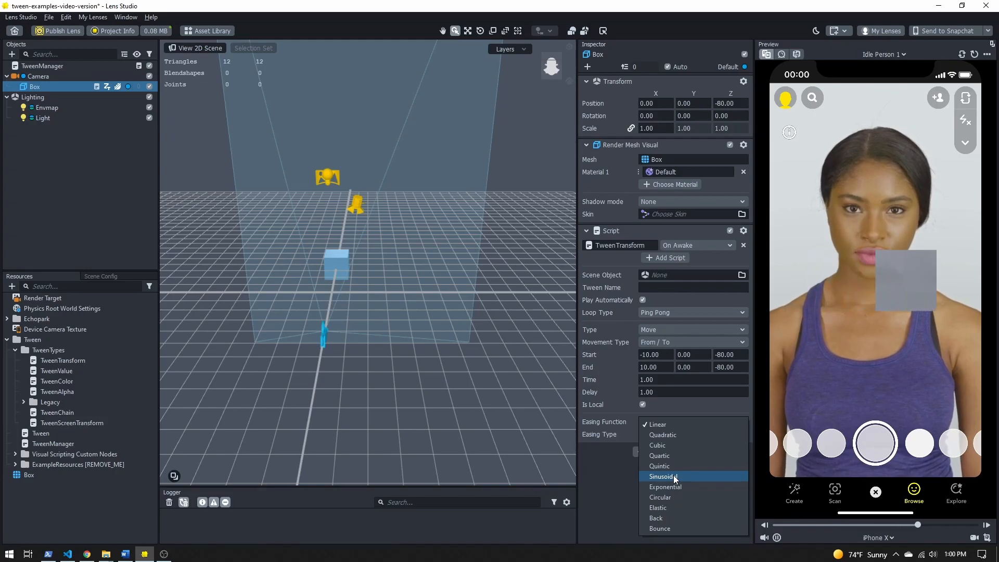
{"action": "left_click", "coordinate": [607, 489]}
- Set the tween's Easing Type to In / Out and its Delay to 0
{"action": "left_click", "coordinate": [658, 436]}
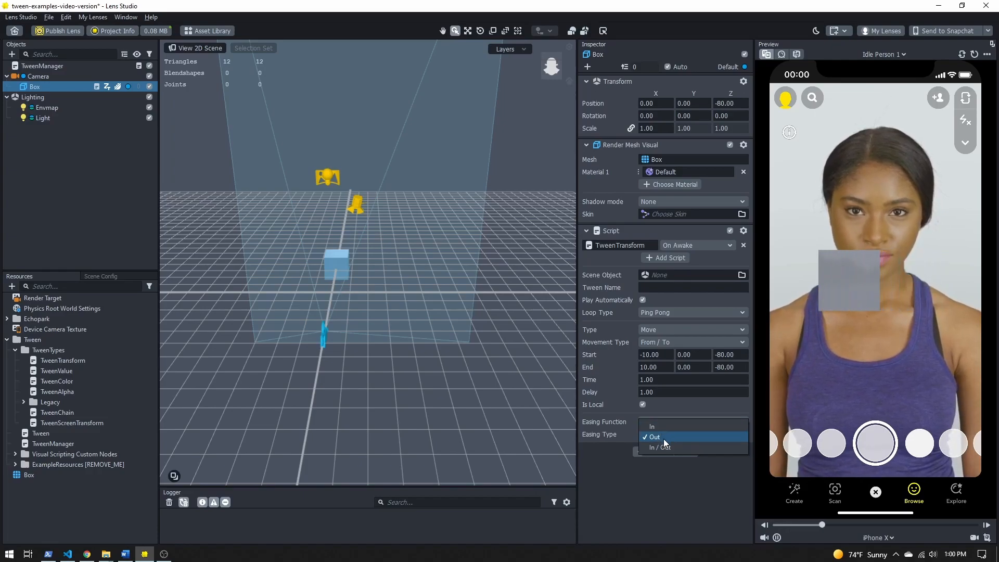
{"action": "left_click", "coordinate": [676, 447]}
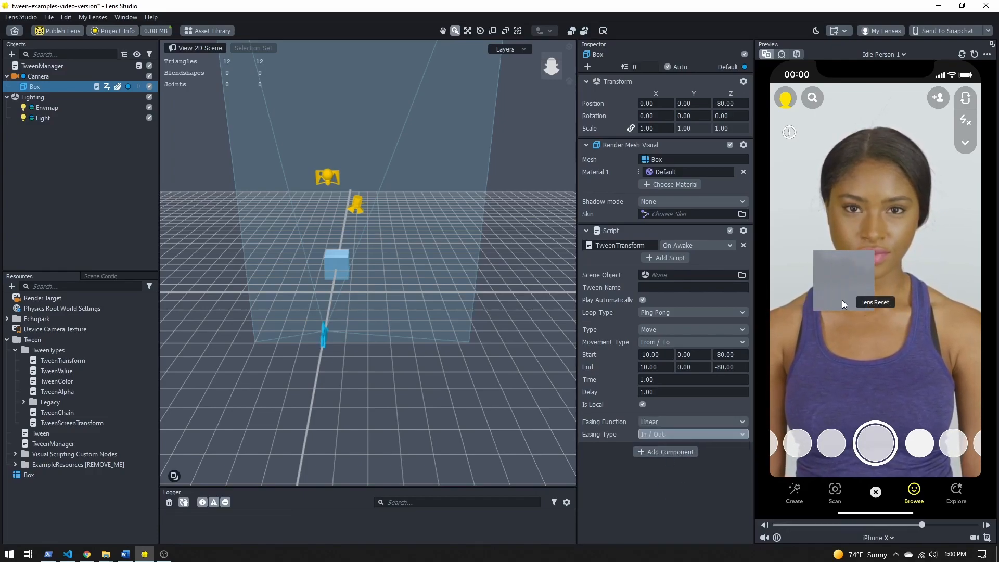
{"action": "left_click", "coordinate": [643, 392]}
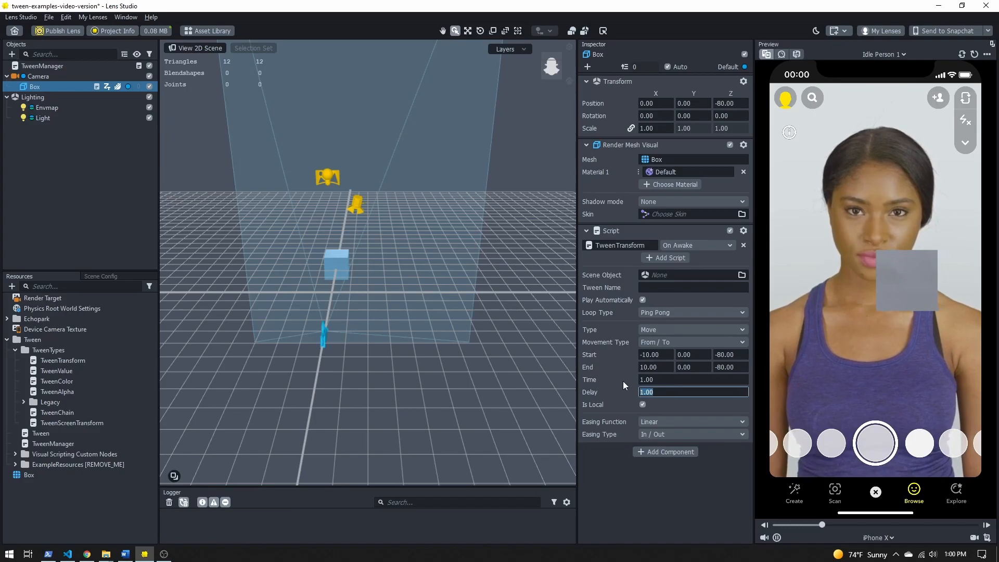
{"action": "type", "text": "0"}
{"action": "key", "text": "Return"}
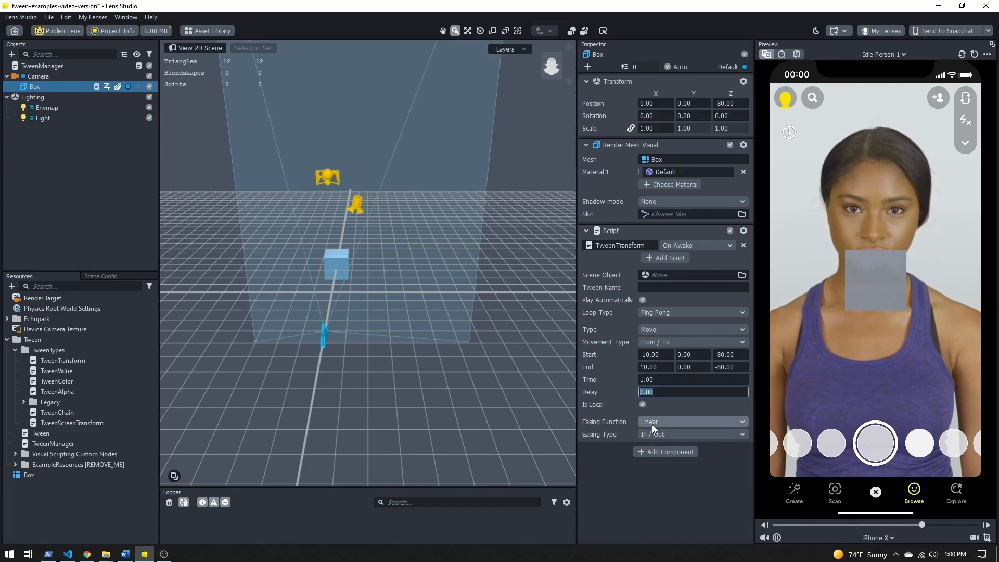
{"action": "left_click", "coordinate": [647, 517]}
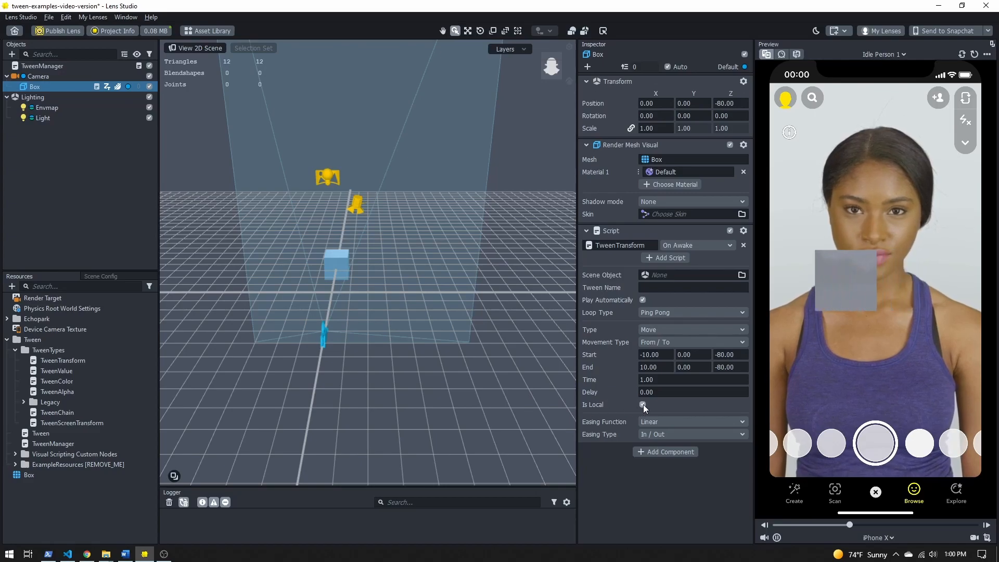
- Add a Head Binding with its Face Occluder disabled, and make the Box a child of the Head Binding
{"action": "left_click", "coordinate": [70, 208]}
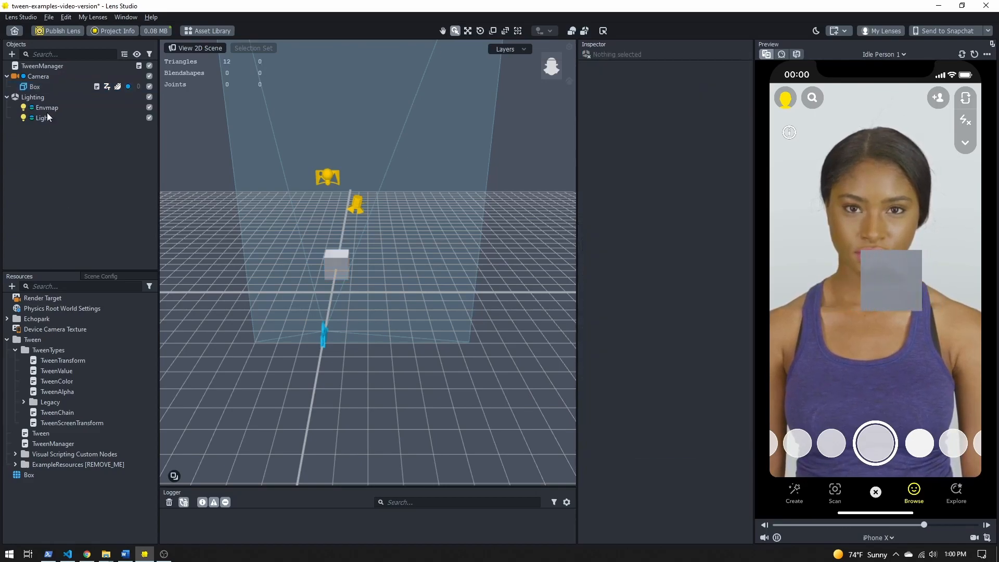
{"action": "left_click", "coordinate": [11, 54]}
{"action": "scroll", "coordinate": [66, 172], "scroll_direction": "down", "scroll_amount": 5}
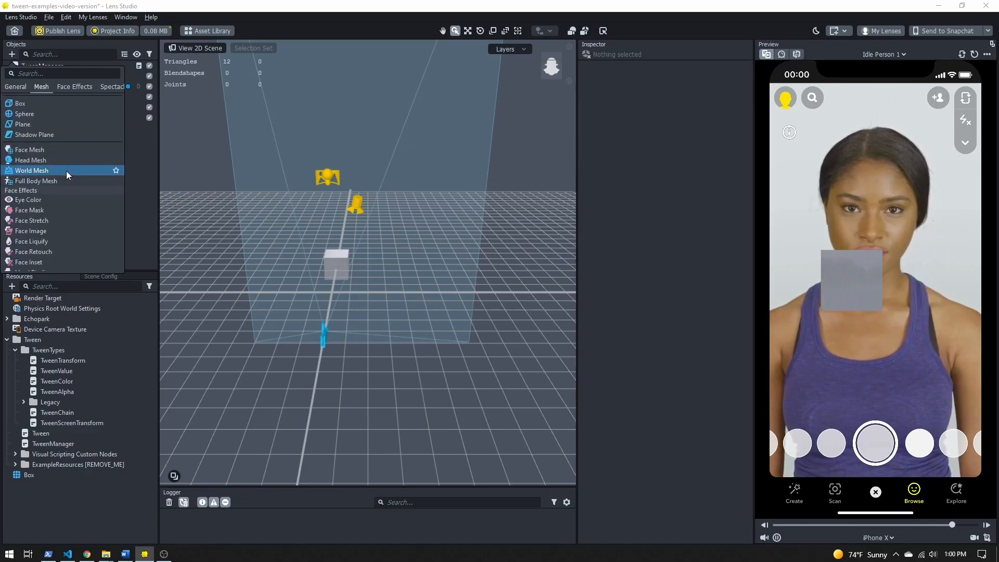
{"action": "scroll", "coordinate": [71, 246], "scroll_direction": "down", "scroll_amount": 2}
{"action": "left_click", "coordinate": [70, 245]}
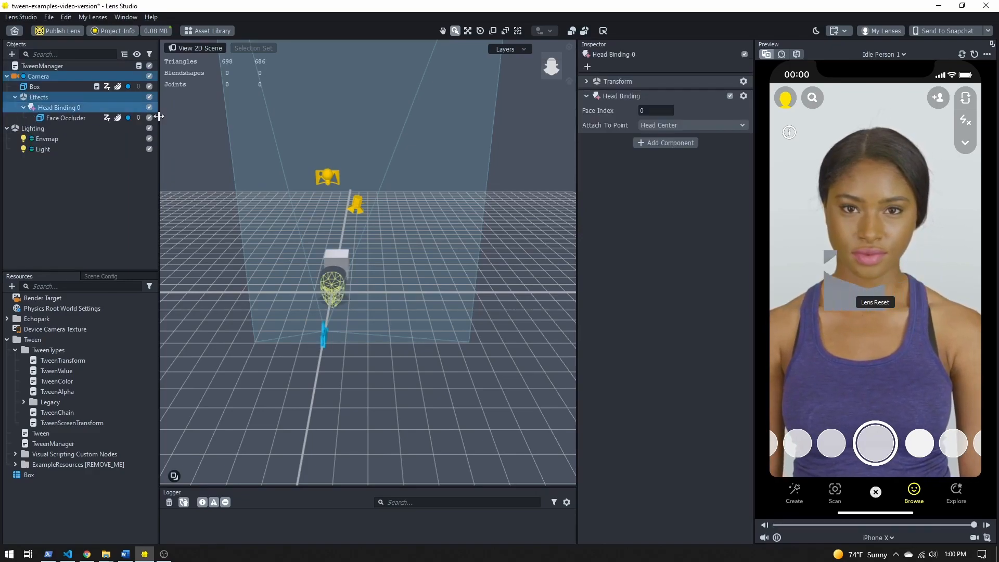
{"action": "left_click", "coordinate": [150, 118]}
{"action": "left_click_drag", "start_coordinate": [35, 87], "coordinate": [50, 105]}
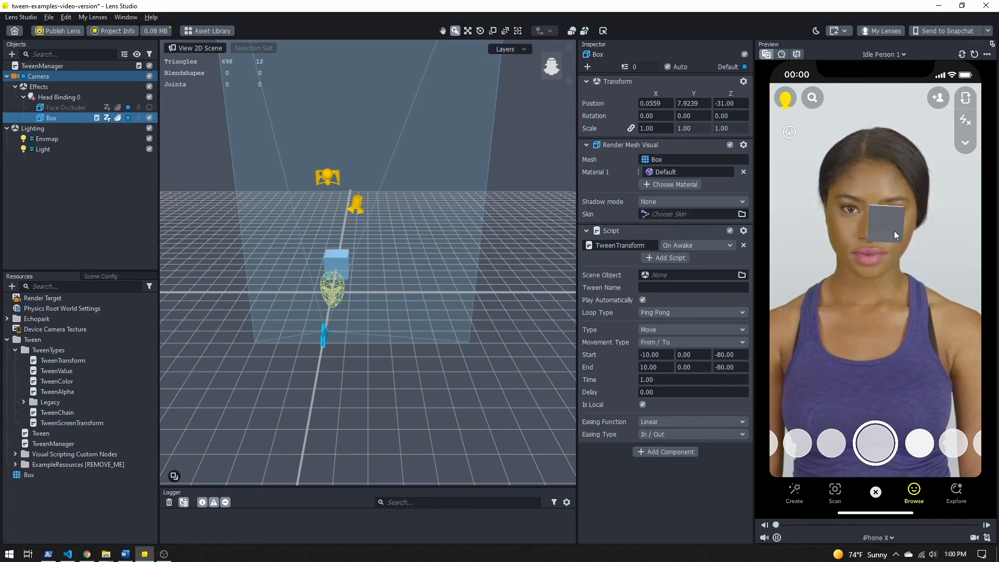
- Preview the head-bound Box on the Fingers Counting video, try the tween with Is Local turned off, and undo that change
{"action": "left_click", "coordinate": [876, 53]}
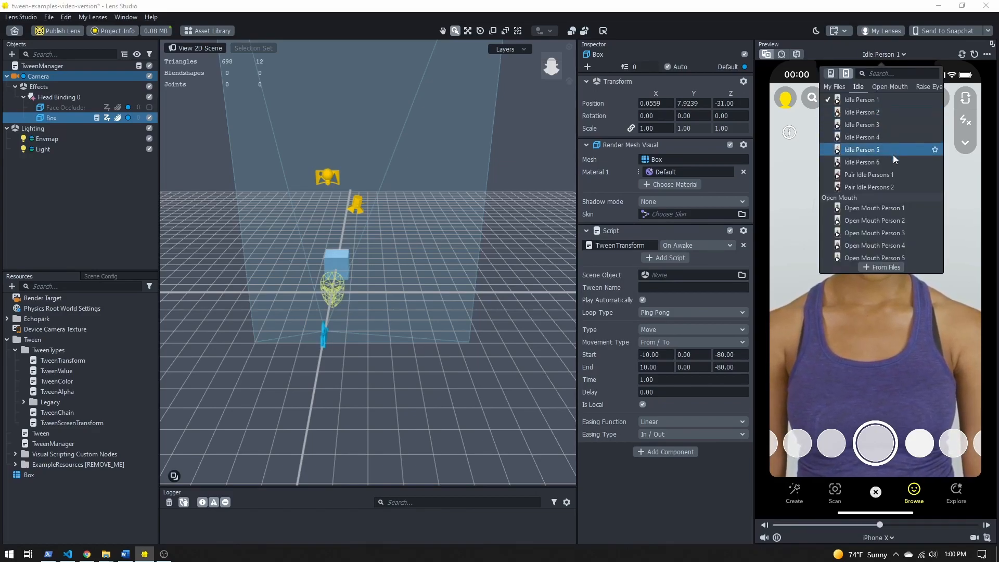
{"action": "scroll", "coordinate": [894, 162], "scroll_direction": "down", "scroll_amount": 10}
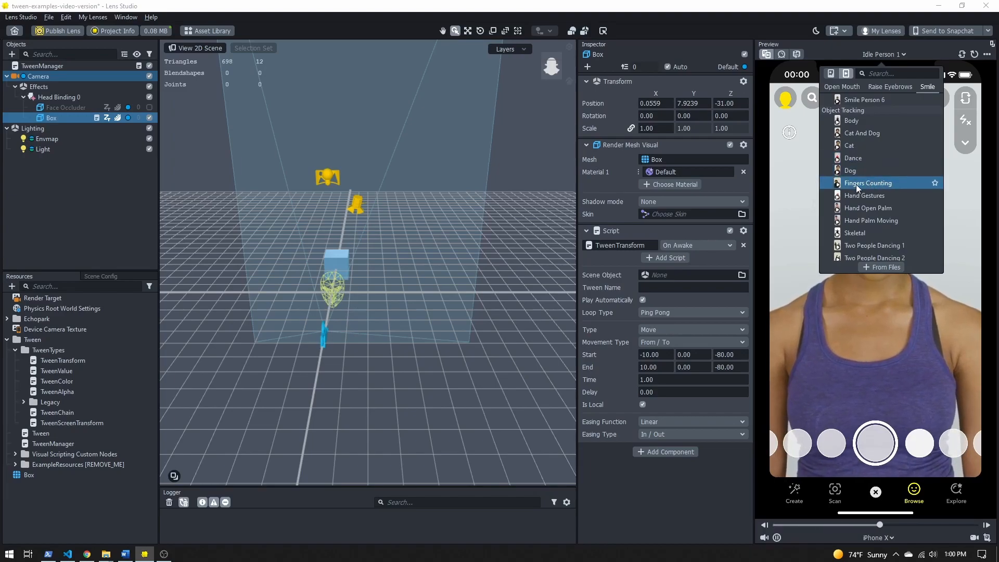
{"action": "left_click", "coordinate": [858, 183]}
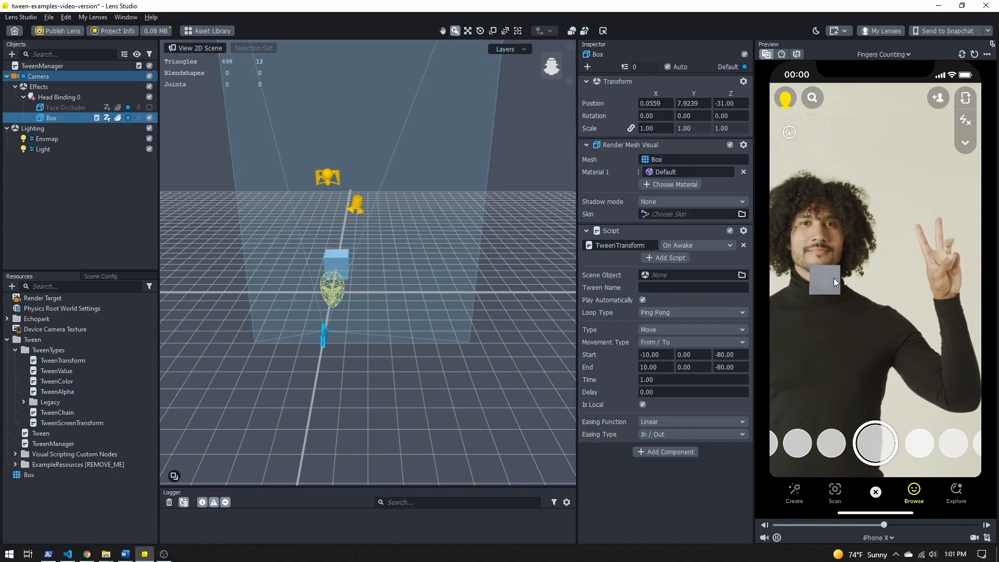
{"action": "left_click", "coordinate": [643, 405]}
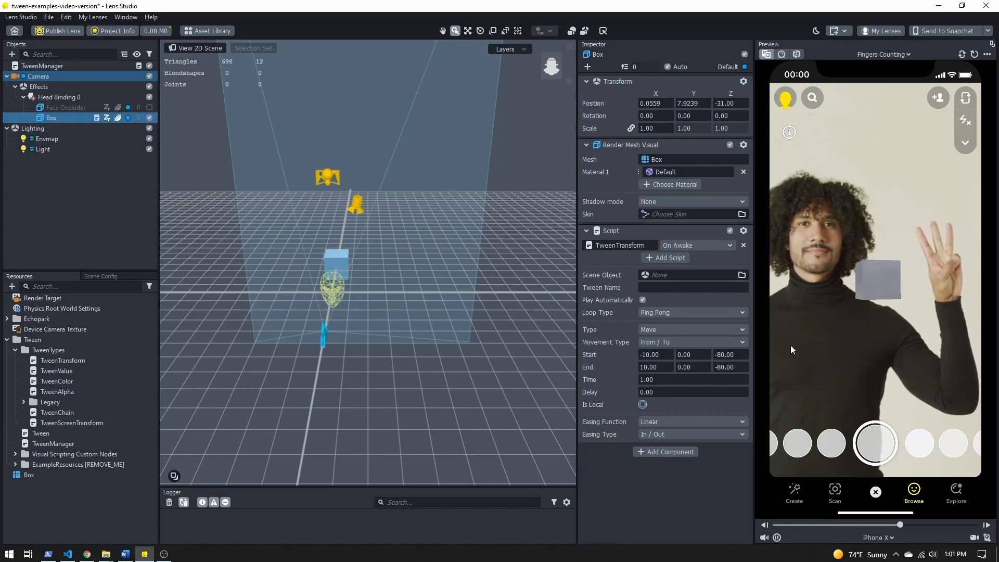
{"action": "key", "text": "ctrl+z"}
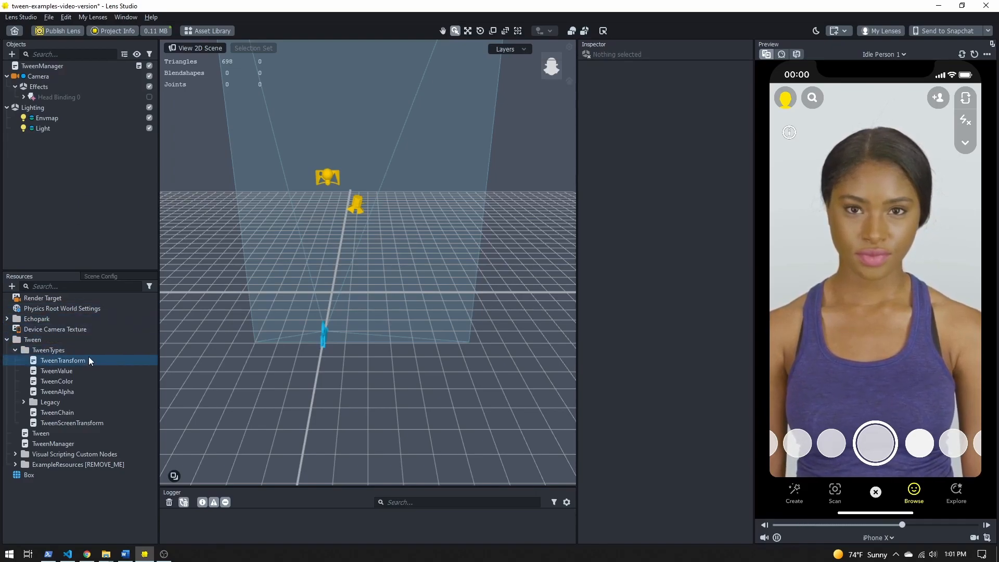
- Add a new Box mesh object to the scene and move it back along Z to about -17.7
{"action": "left_click", "coordinate": [11, 54]}
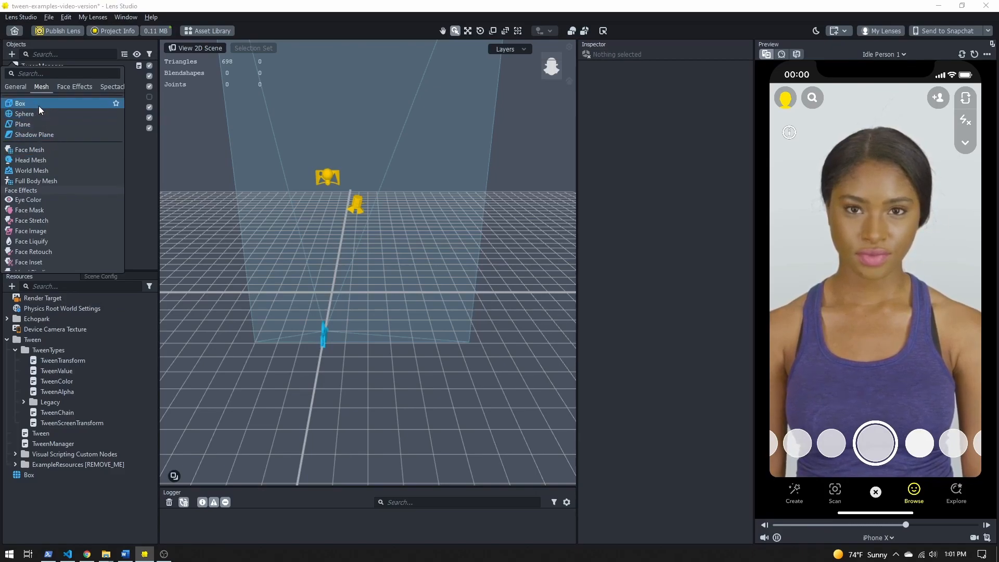
{"action": "left_click", "coordinate": [36, 103]}
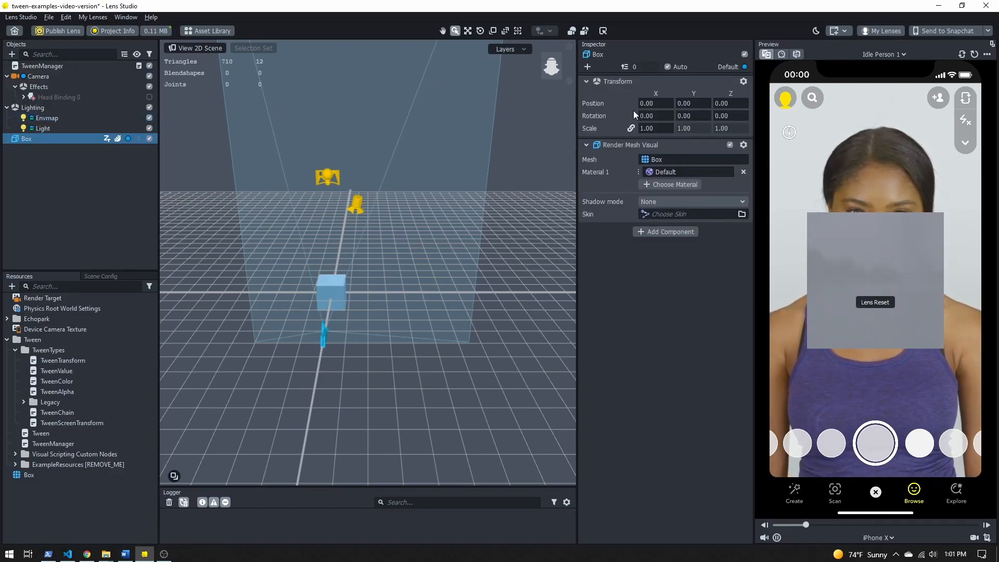
{"action": "left_click", "coordinate": [469, 31]}
{"action": "left_click_drag", "start_coordinate": [330, 308], "coordinate": [336, 293]}
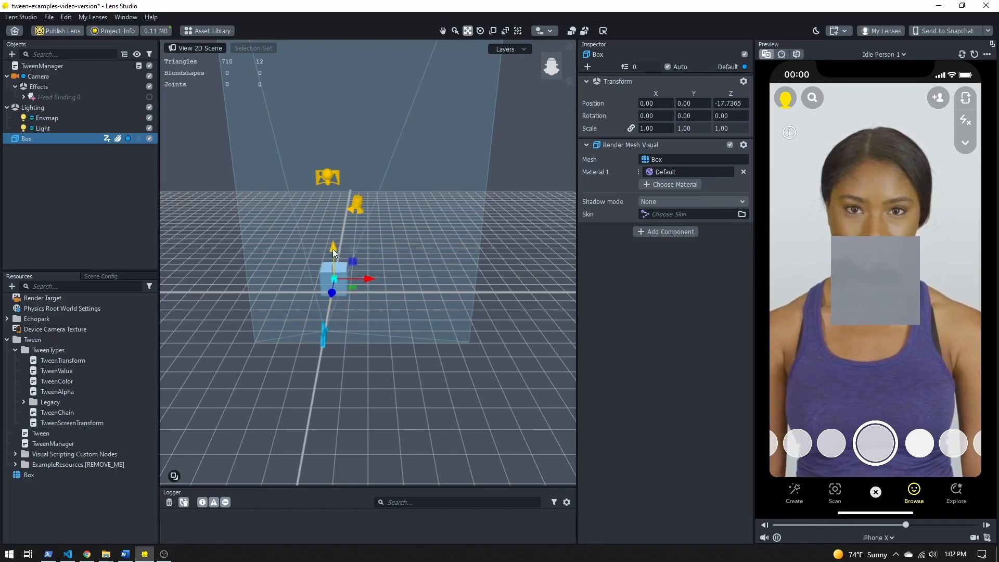
- Try rotating the new Box to about -24 degrees around its Y axis, and undo the rotation
{"action": "left_click", "coordinate": [479, 31]}
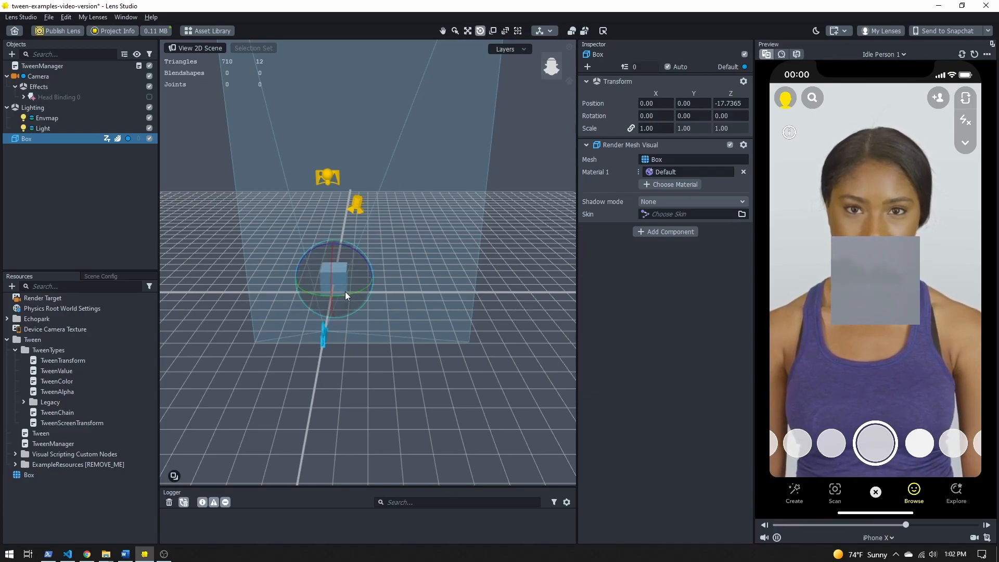
{"action": "mouse_move", "coordinate": [348, 294]}
{"action": "left_mouse_down"}
{"action": "mouse_move", "coordinate": [366, 283]}
{"action": "mouse_move", "coordinate": [351, 289]}
{"action": "left_mouse_up"}
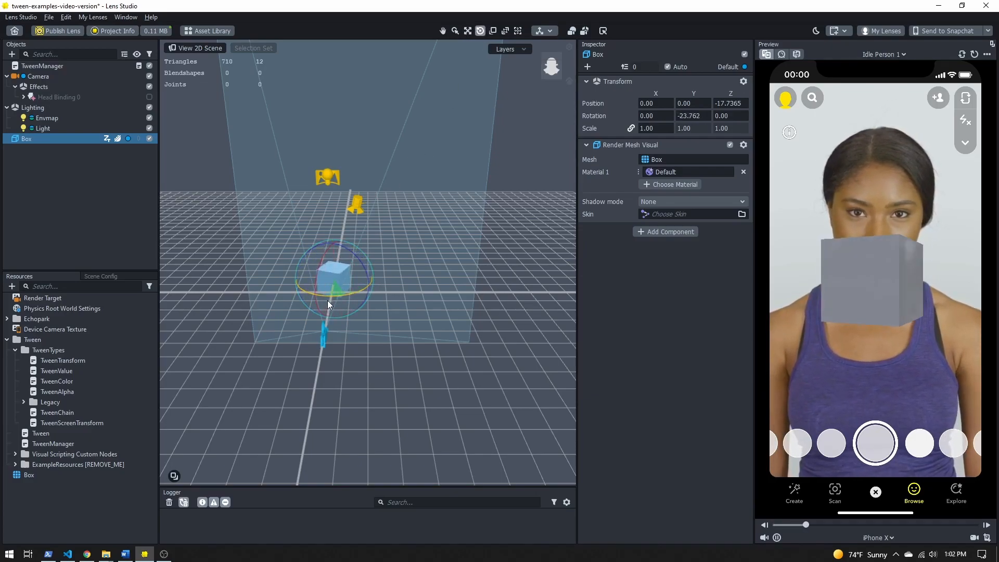
{"action": "key", "text": "ctrl+z"}
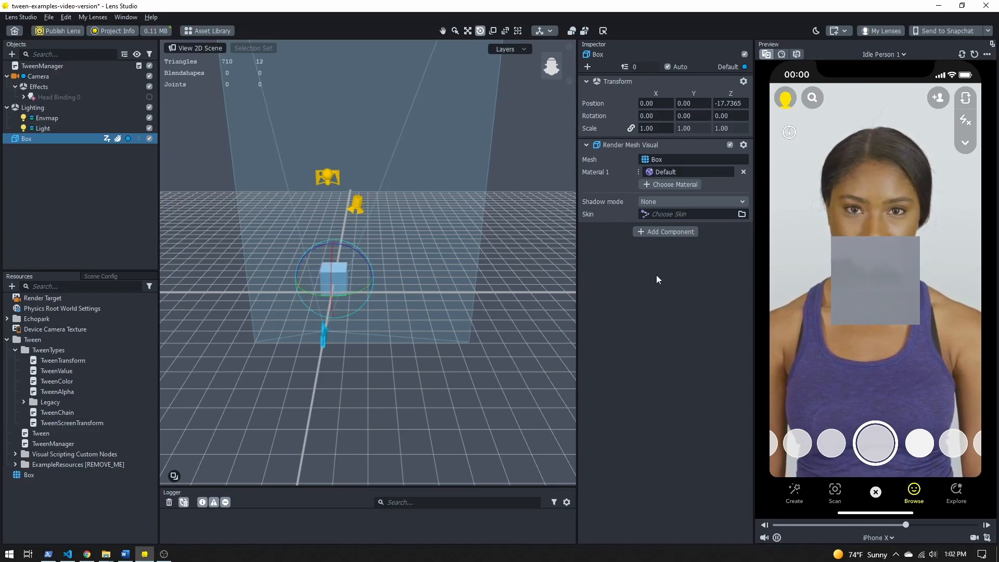
- Add a Script component to the new Box and assign it the TweenTransform script
{"action": "left_click", "coordinate": [654, 231]}
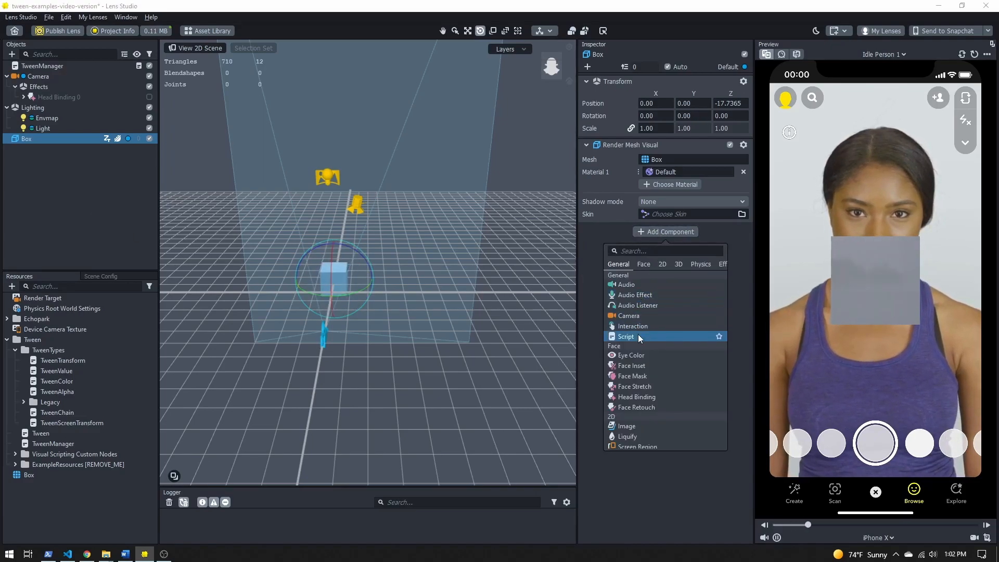
{"action": "left_click", "coordinate": [637, 334]}
{"action": "left_click", "coordinate": [658, 245]}
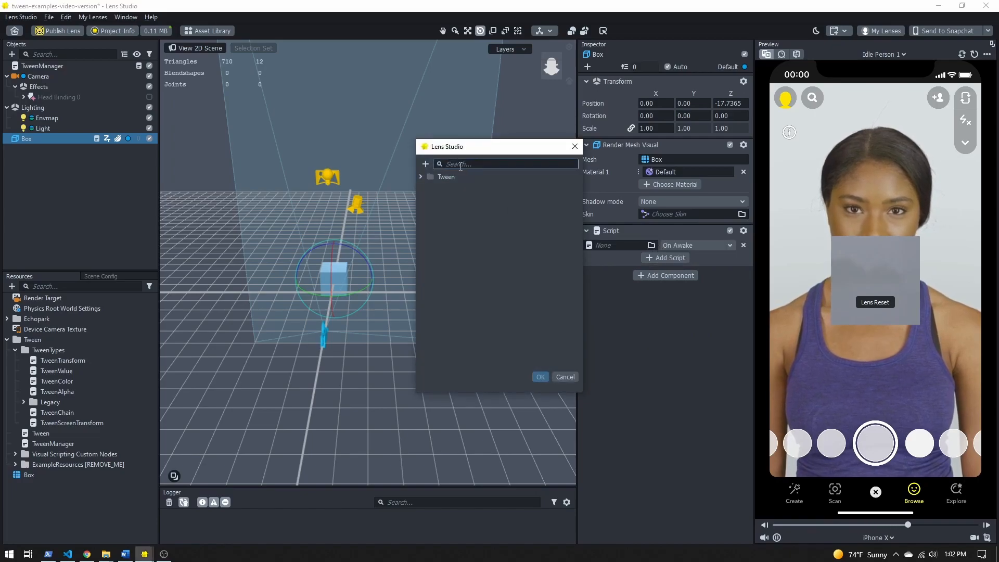
{"action": "type", "text": "tra"}
{"action": "double_click", "coordinate": [490, 204]}
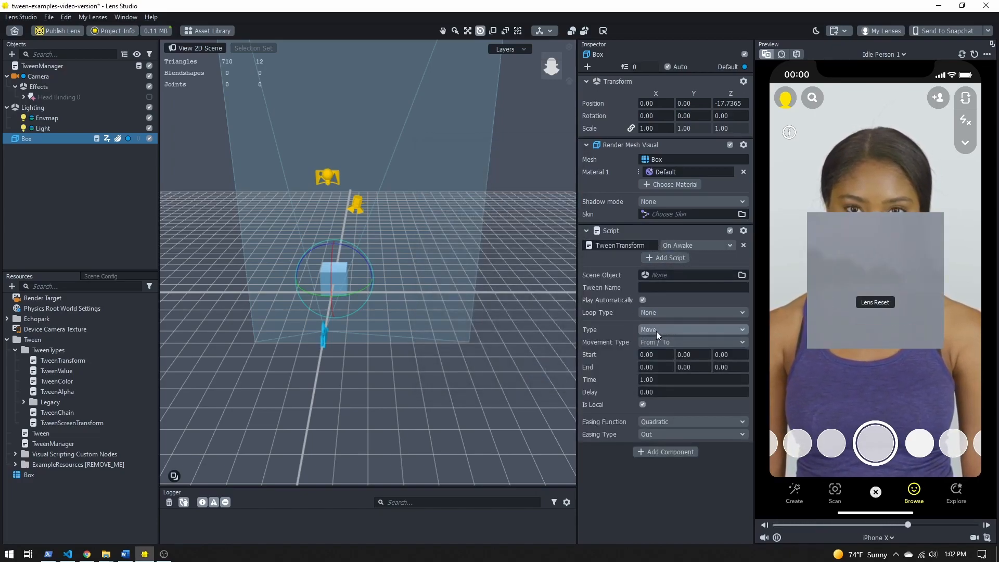
- Set the Box tween's type to Rotate and try the To and From movement types
{"action": "left_click", "coordinate": [657, 331]}
{"action": "left_click", "coordinate": [666, 352]}
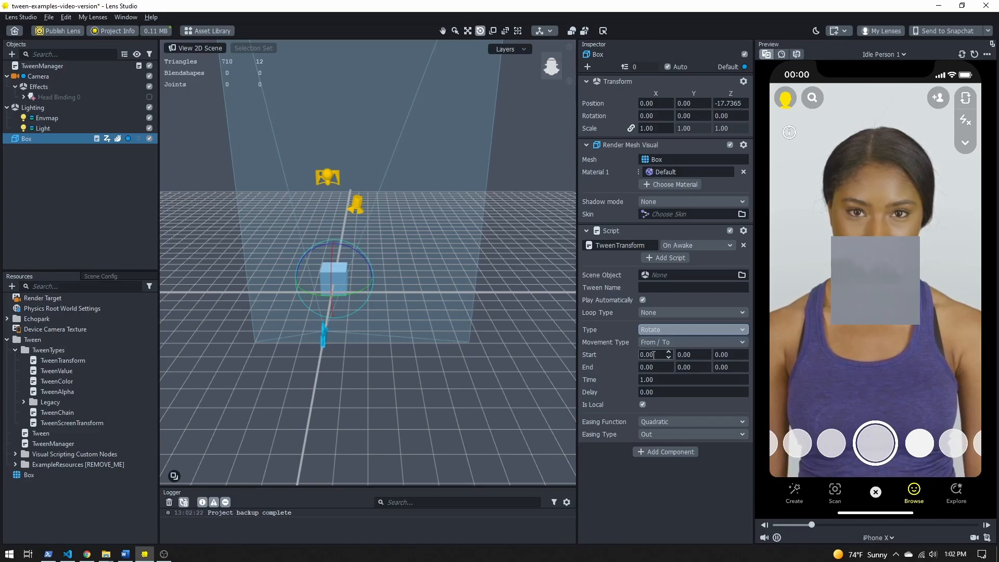
{"action": "left_click", "coordinate": [660, 342]}
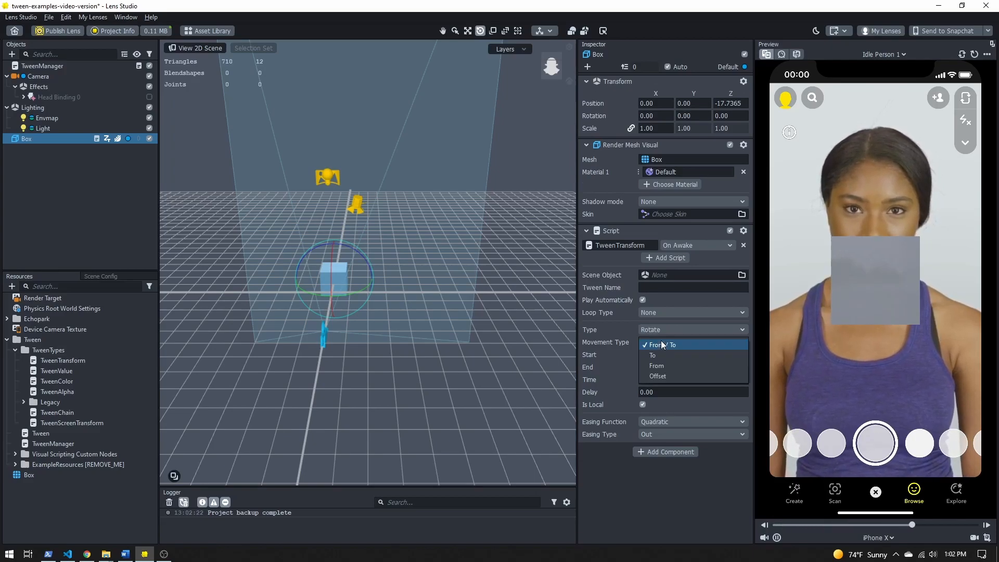
{"action": "left_click", "coordinate": [665, 355]}
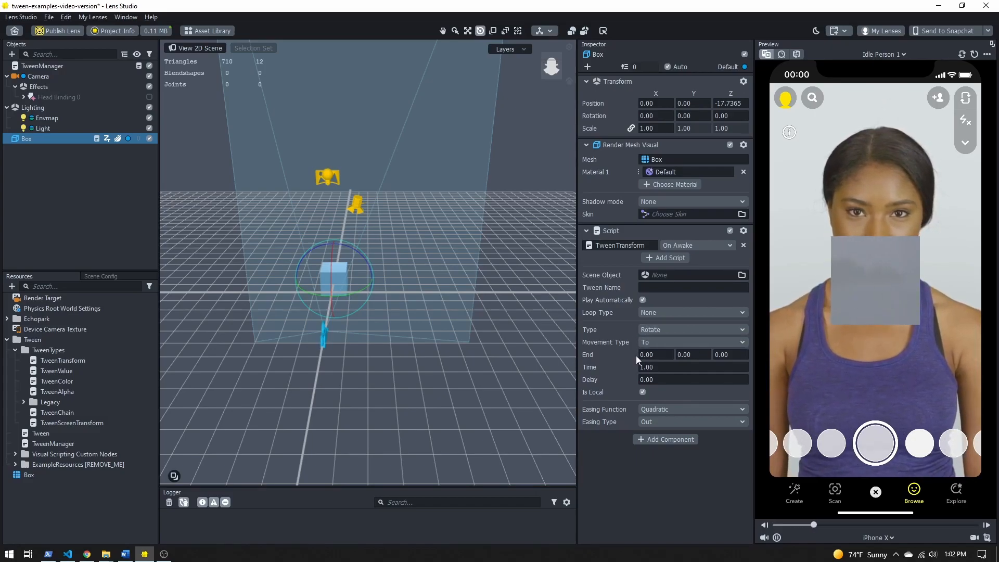
{"action": "left_click", "coordinate": [667, 343]}
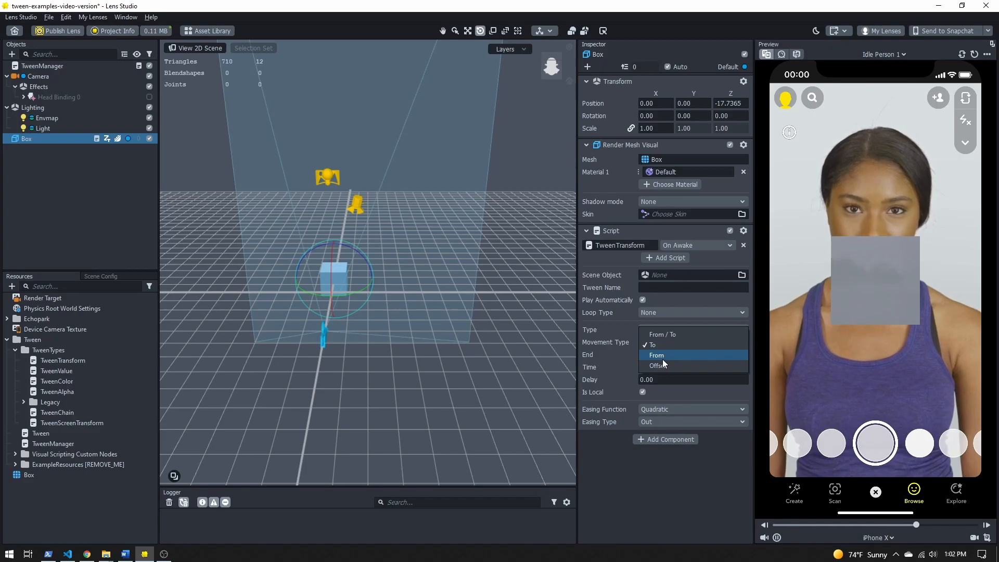
{"action": "left_click", "coordinate": [663, 358]}
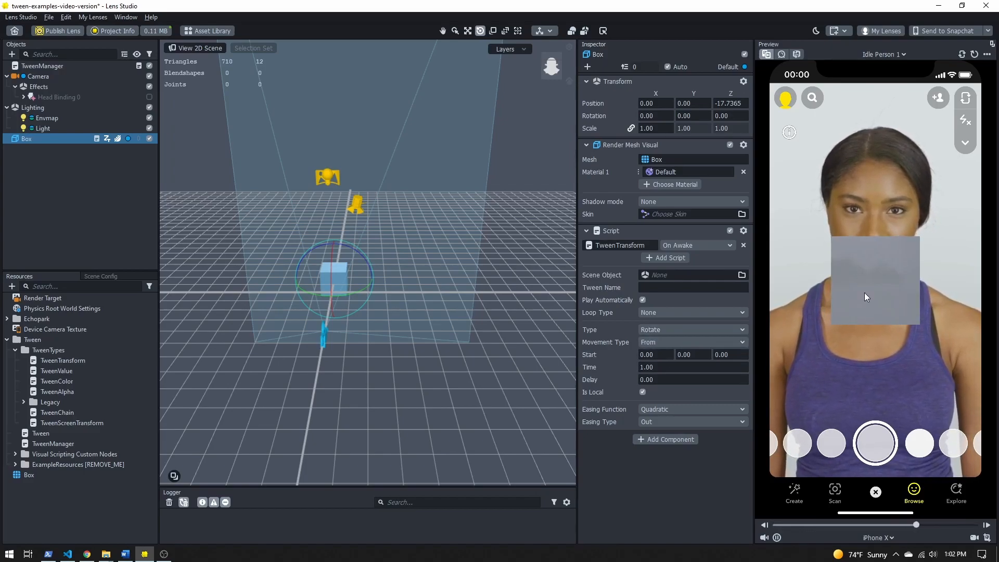
- Set the rotation tween's movement type to Offset and enter a Y offset of 10
{"action": "left_click", "coordinate": [708, 342]}
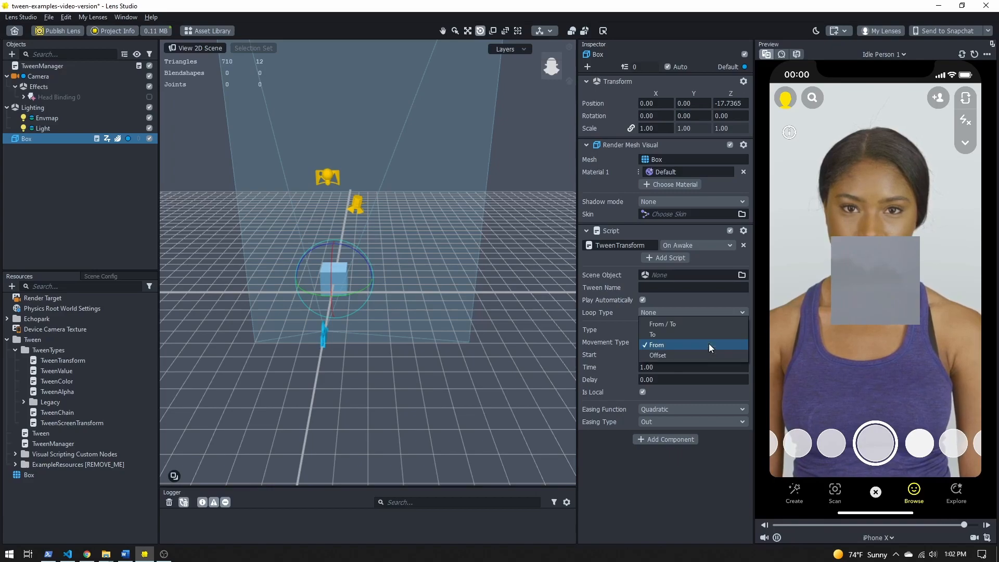
{"action": "left_click", "coordinate": [664, 355]}
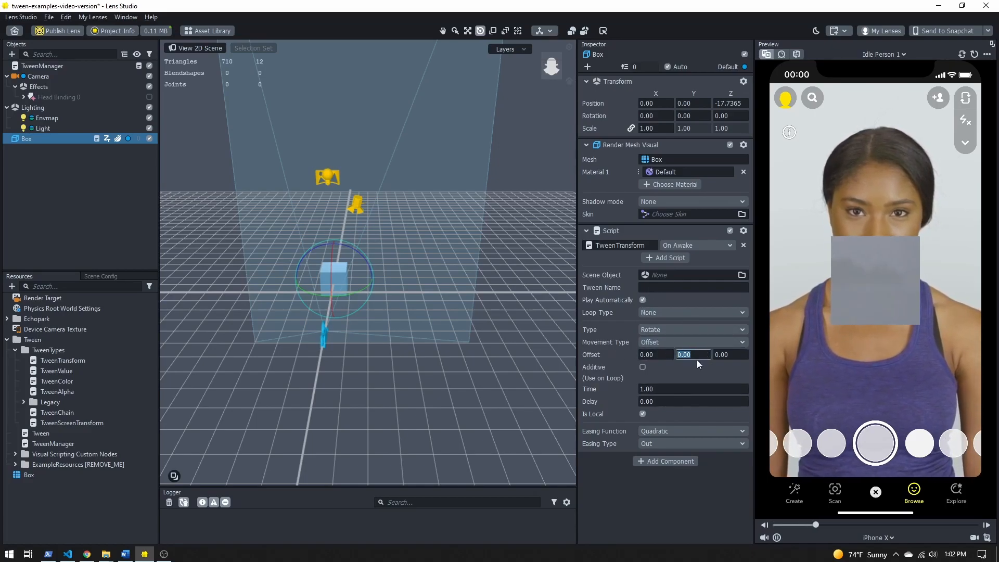
{"action": "type", "text": "1"}
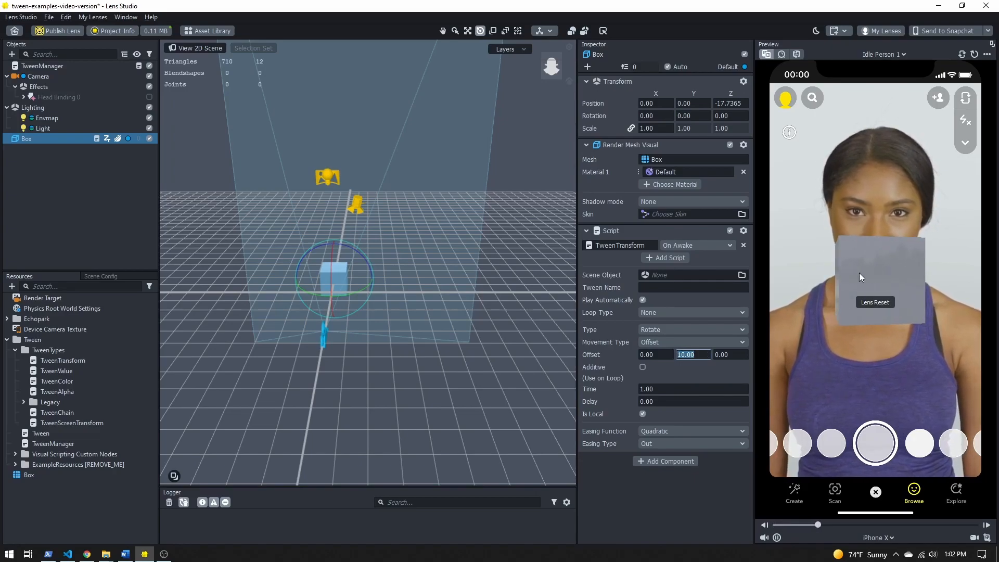
- Set the rotation tween's loop type to Loop and its Y offset to 45
{"action": "left_click", "coordinate": [663, 311]}
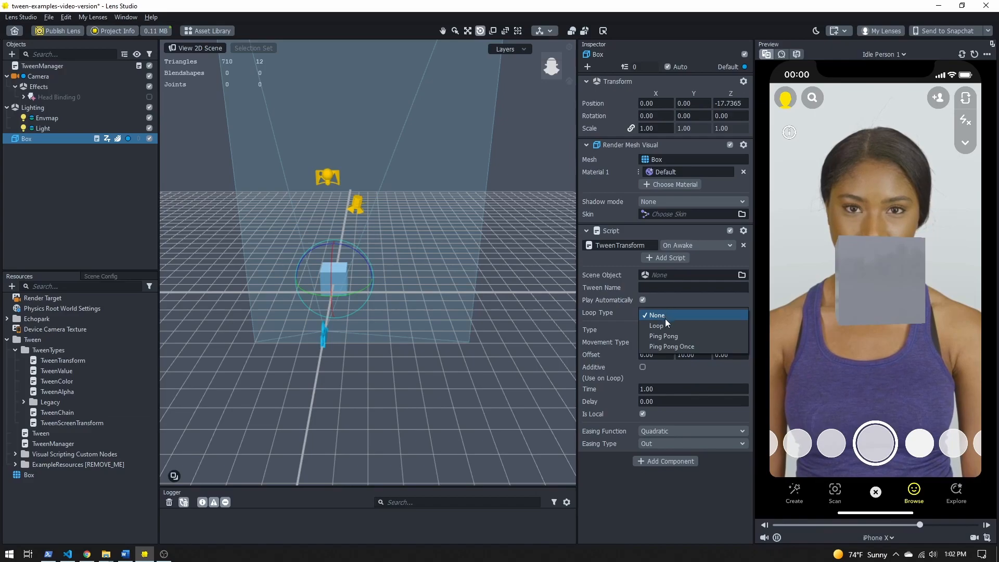
{"action": "left_click", "coordinate": [667, 324]}
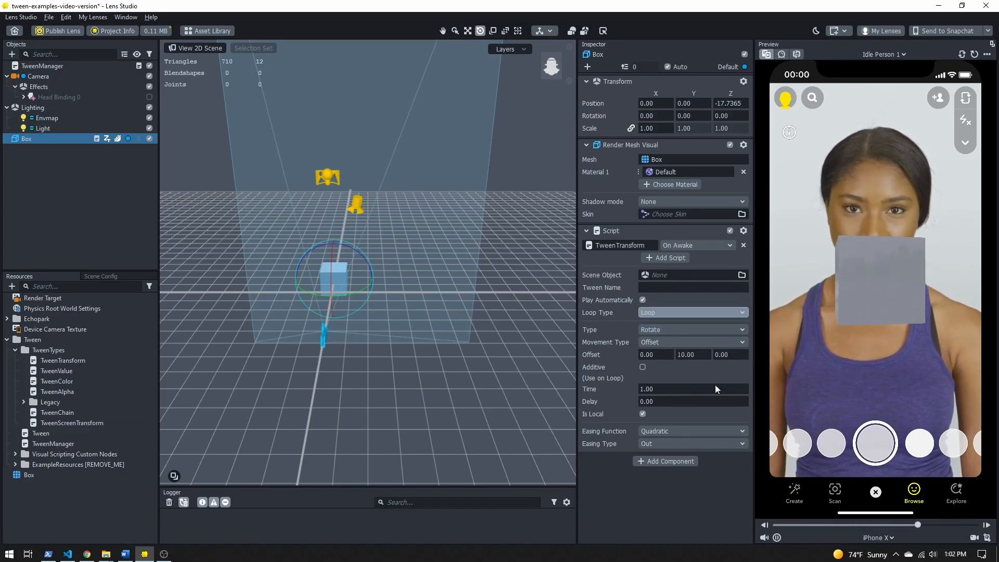
{"action": "double_click", "coordinate": [686, 354]}
{"action": "type", "text": "45"}
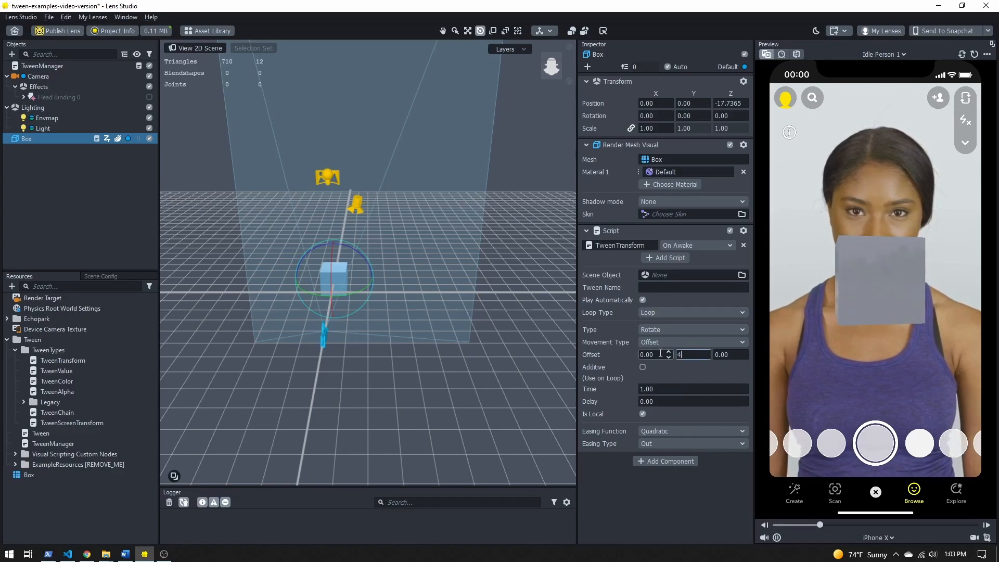
{"action": "key", "text": "Return"}
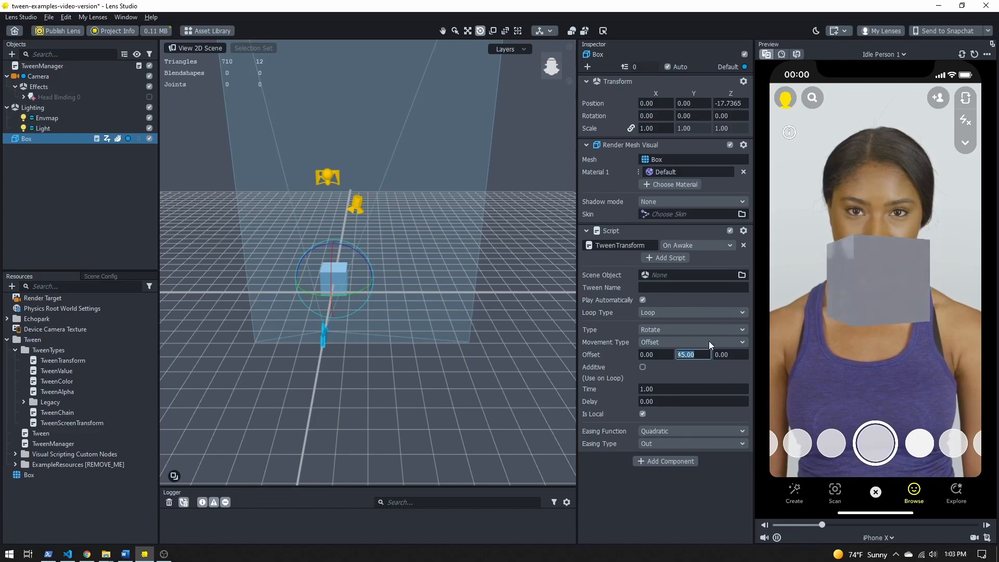
- Make the looping offset additive and set its easing to the Linear function with the In / Out type
{"action": "left_click", "coordinate": [642, 367]}
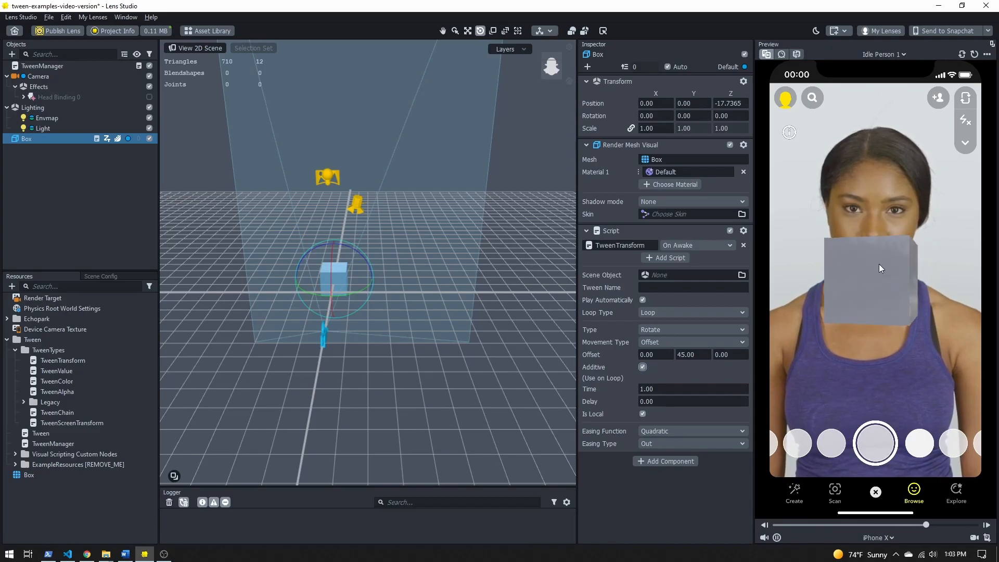
{"action": "left_click", "coordinate": [701, 430]}
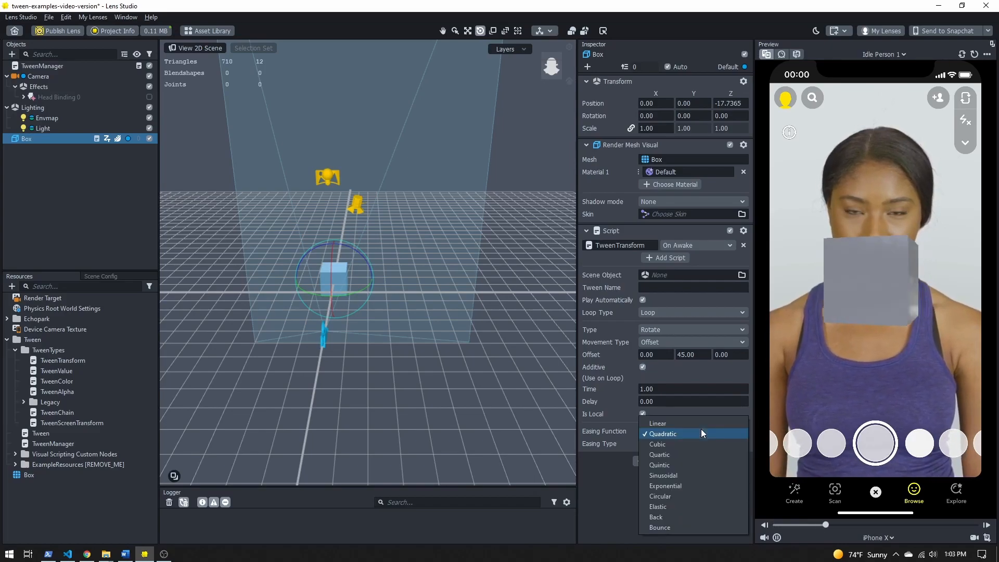
{"action": "left_click", "coordinate": [692, 428]}
{"action": "left_click", "coordinate": [699, 446]}
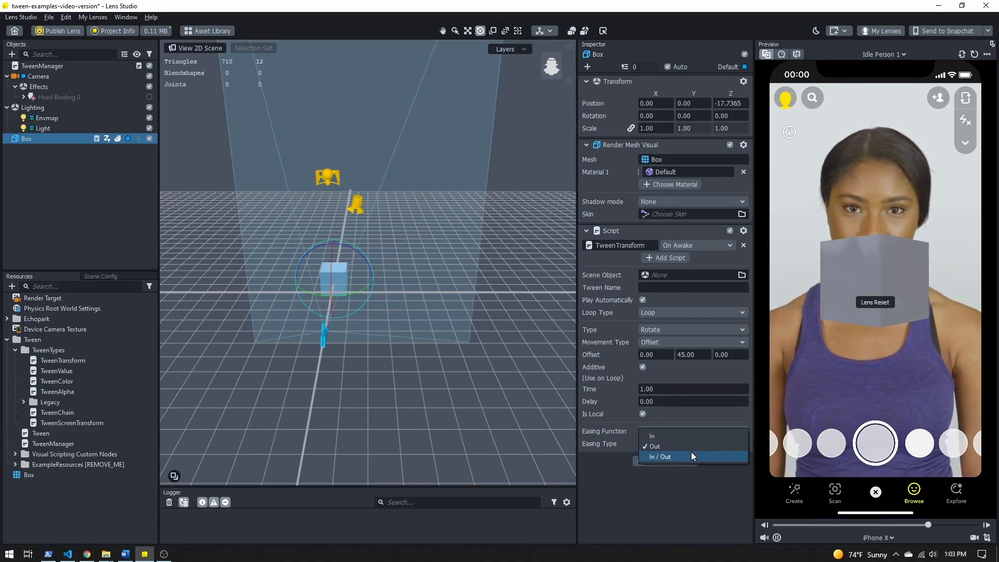
{"action": "left_click", "coordinate": [691, 456]}
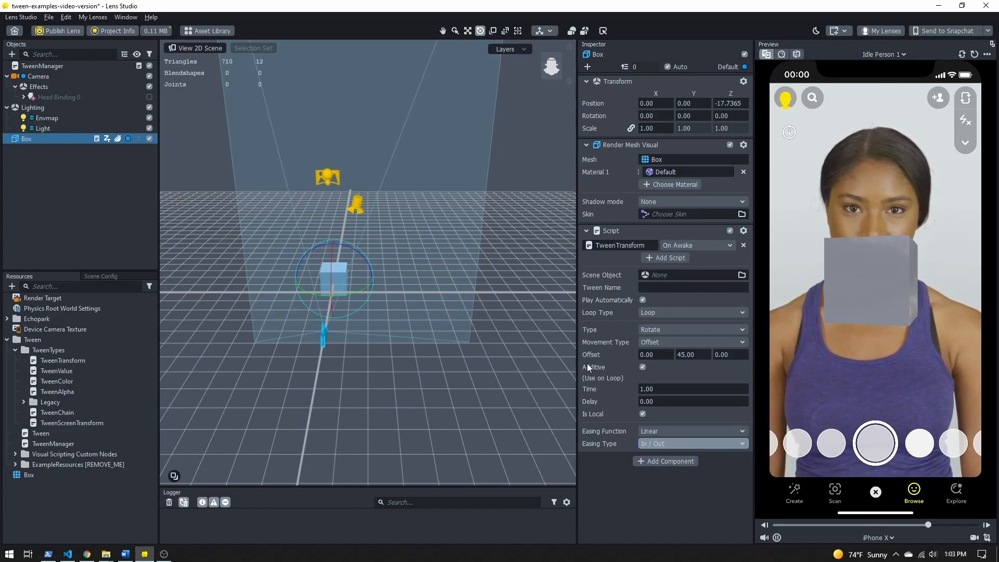
- Tilt the Box freehand in the scene to a rotation of about 16.5, 36.5, -3.6 degrees
{"action": "left_click", "coordinate": [331, 260]}
{"action": "left_click_drag", "start_coordinate": [331, 258], "coordinate": [339, 313]}
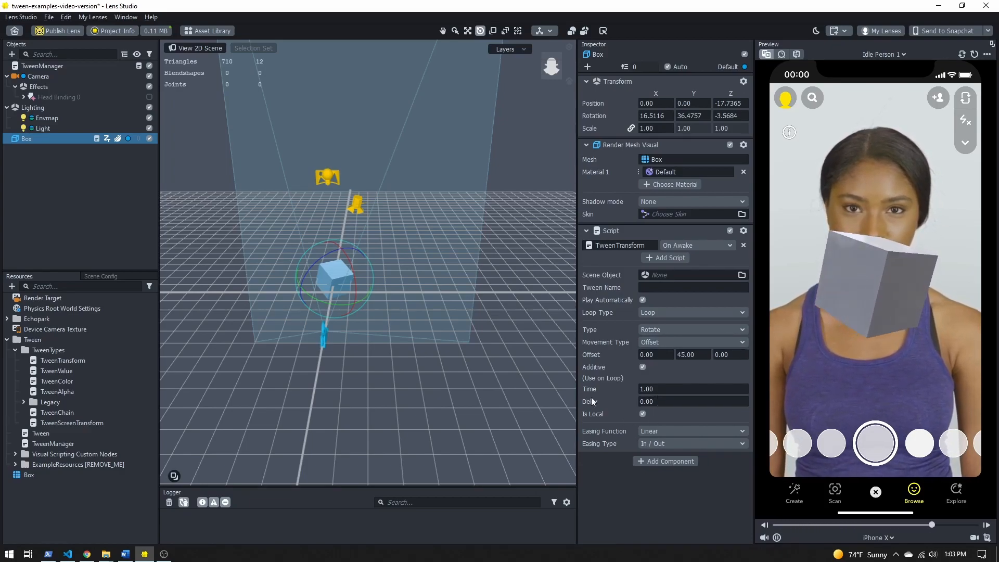
- Set both the time and the delay of the Box's rotation tween to 0.5
{"action": "left_click", "coordinate": [658, 388]}
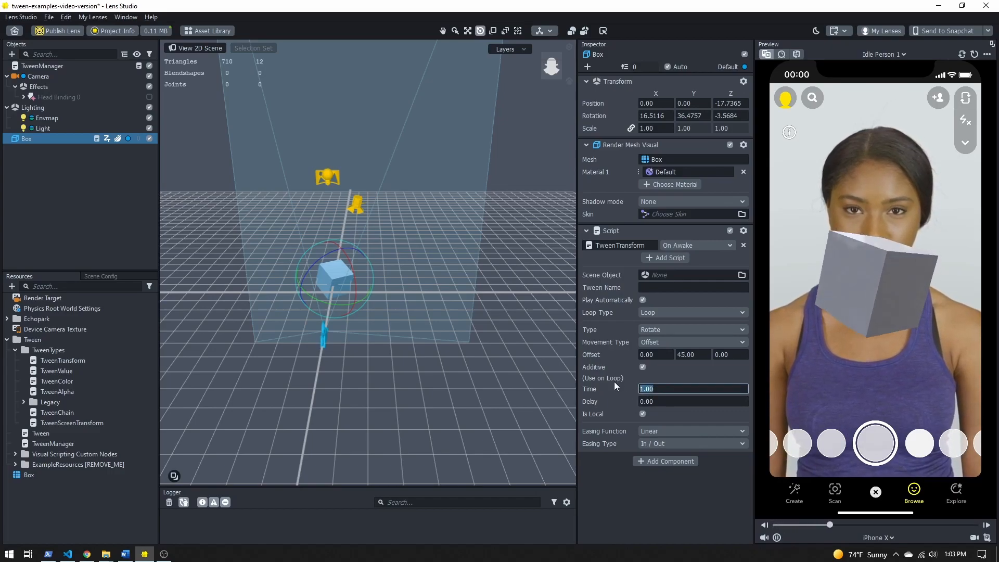
{"action": "key", "text": "BackSpace"}
{"action": "key", "text": "BackSpace"}
{"action": "key", "text": "BackSpace"}
{"action": "key", "text": "BackSpace"}
{"action": "type", "text": ".5"}
{"action": "key", "text": "Tab"}
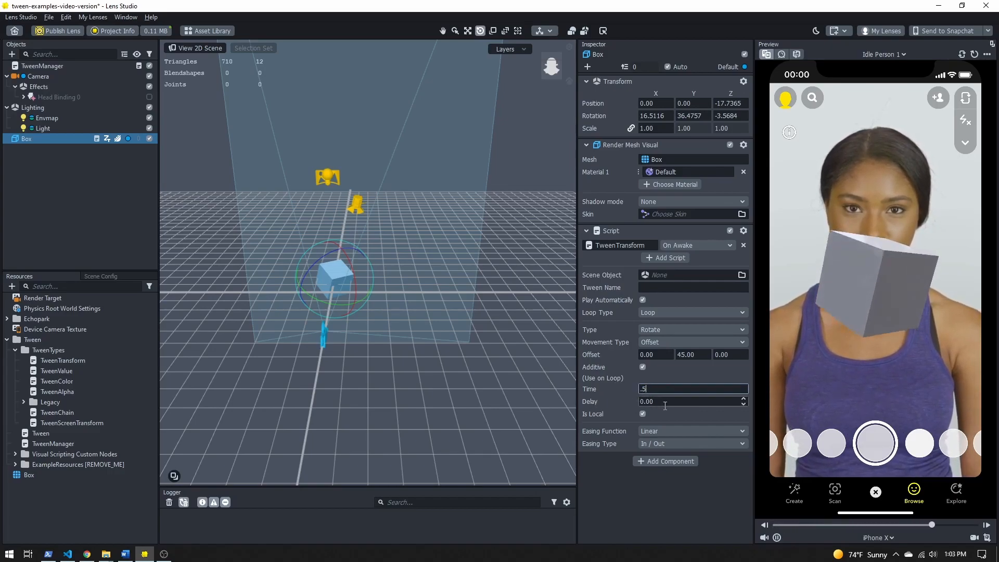
{"action": "type", "text": ".5"}
{"action": "key", "text": "Tab"}
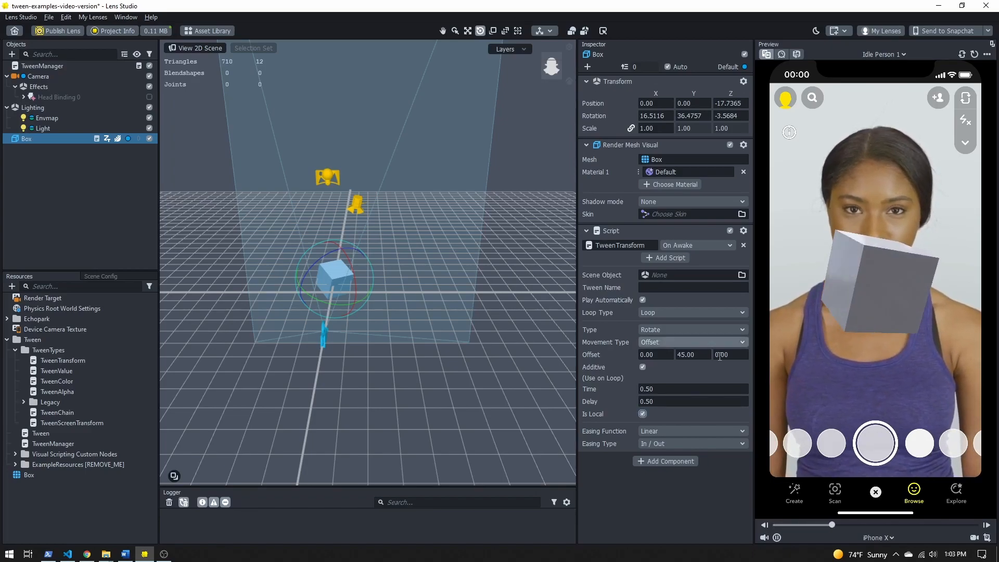
- Change the Y offset of the Box's rotation tween to 6
{"action": "left_click", "coordinate": [693, 356]}
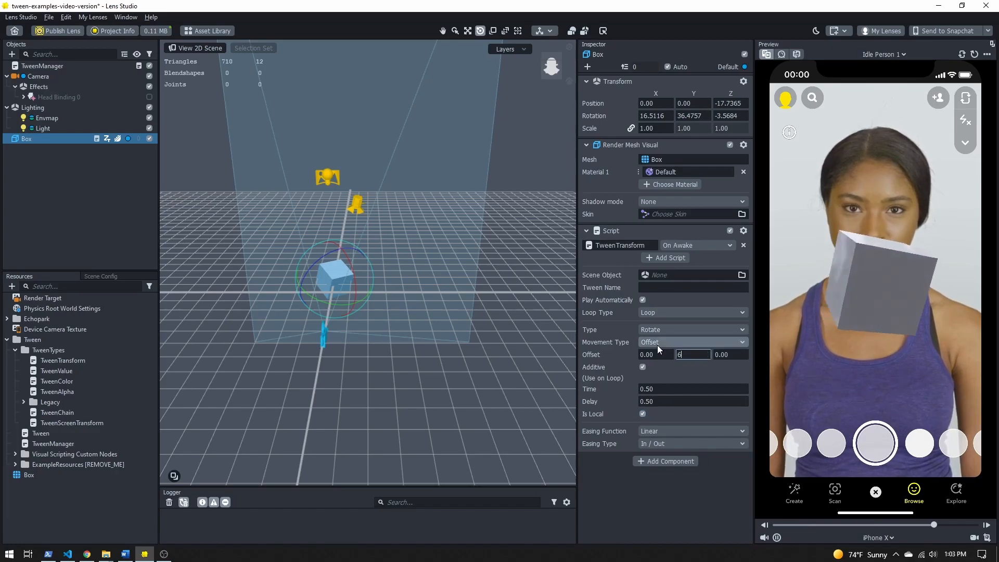
{"action": "type", "text": "6"}
{"action": "key", "text": "Return"}
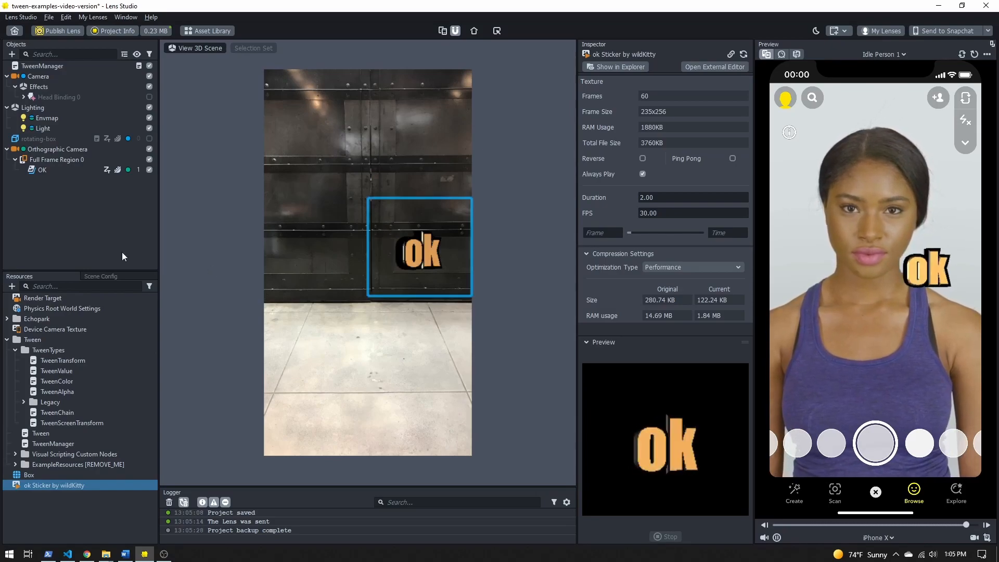
- Add a Script component to the OK image and assign it the TweenScreenTransform script
{"action": "left_click", "coordinate": [47, 170]}
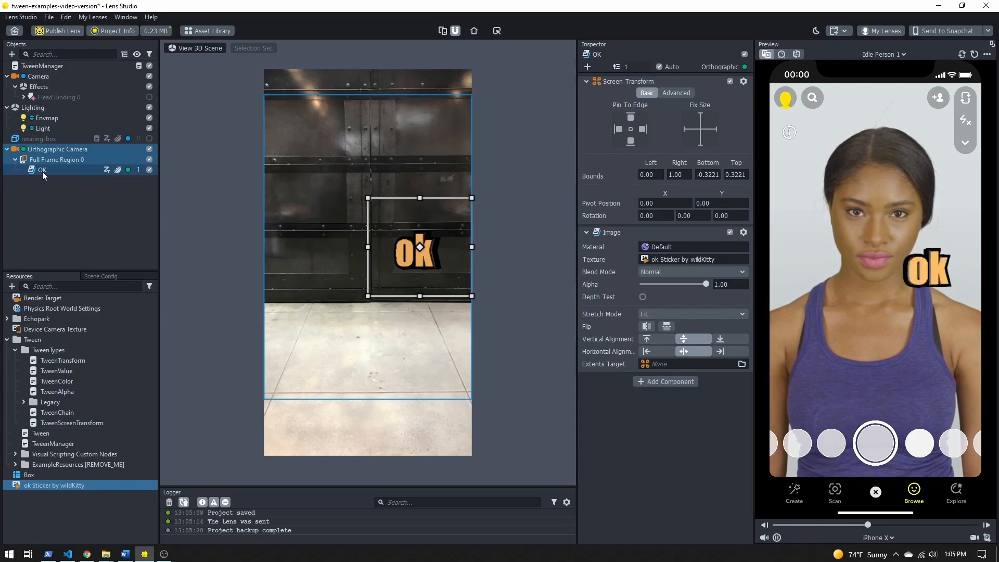
{"action": "left_click", "coordinate": [668, 382]}
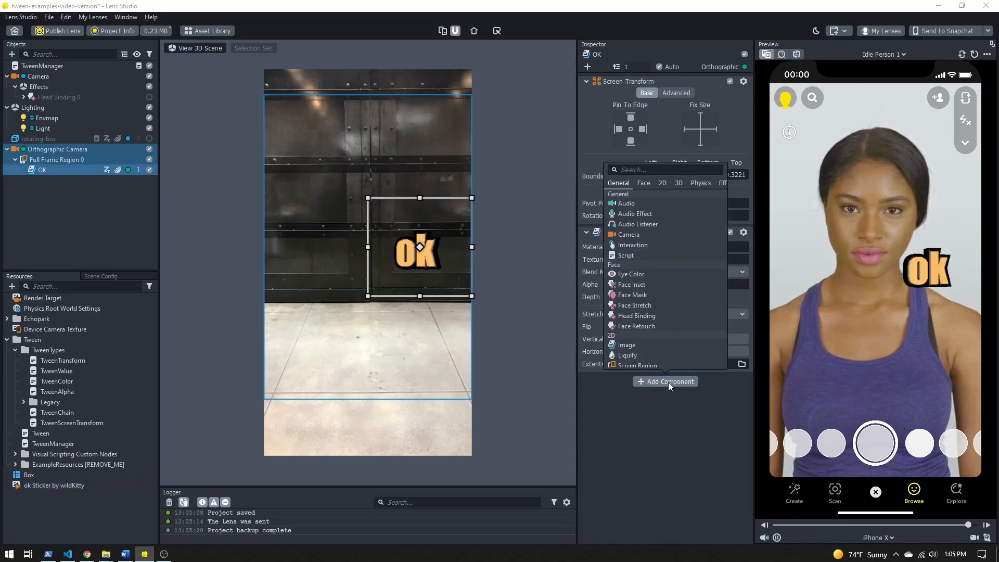
{"action": "left_click", "coordinate": [644, 255]}
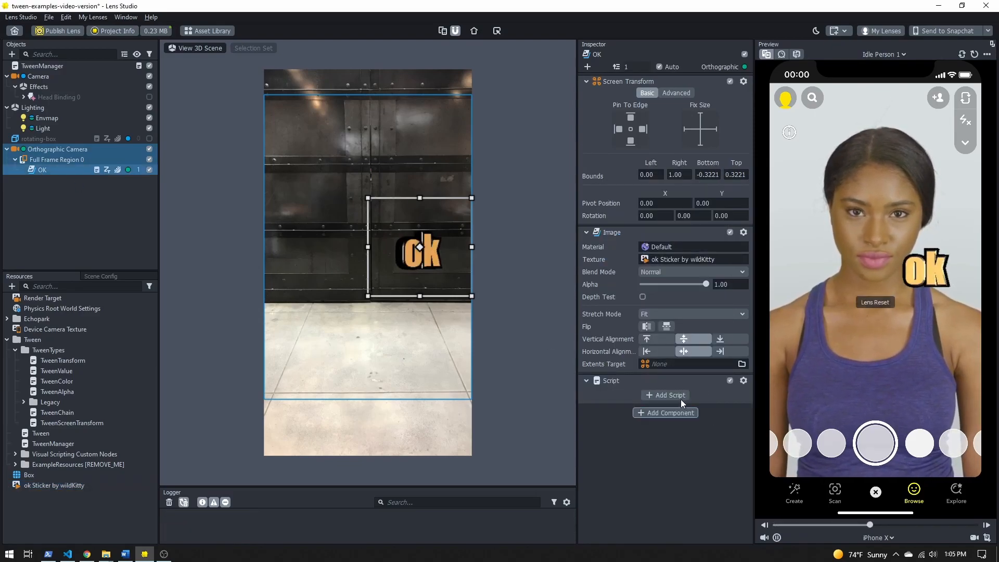
{"action": "left_click", "coordinate": [674, 395]}
{"action": "type", "text": "tra"}
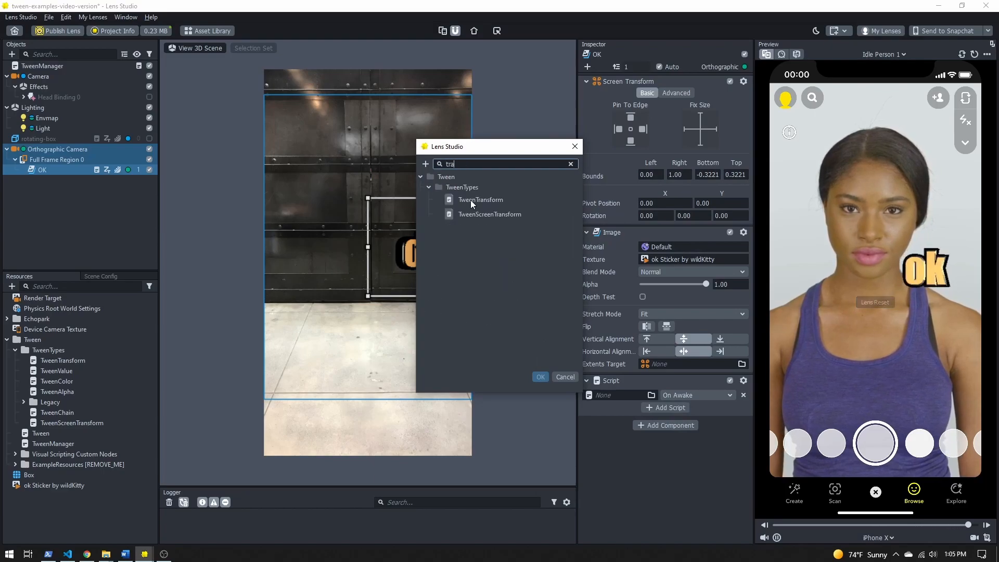
{"action": "left_click", "coordinate": [486, 217]}
{"action": "left_click", "coordinate": [475, 201]}
{"action": "double_click", "coordinate": [476, 211]}
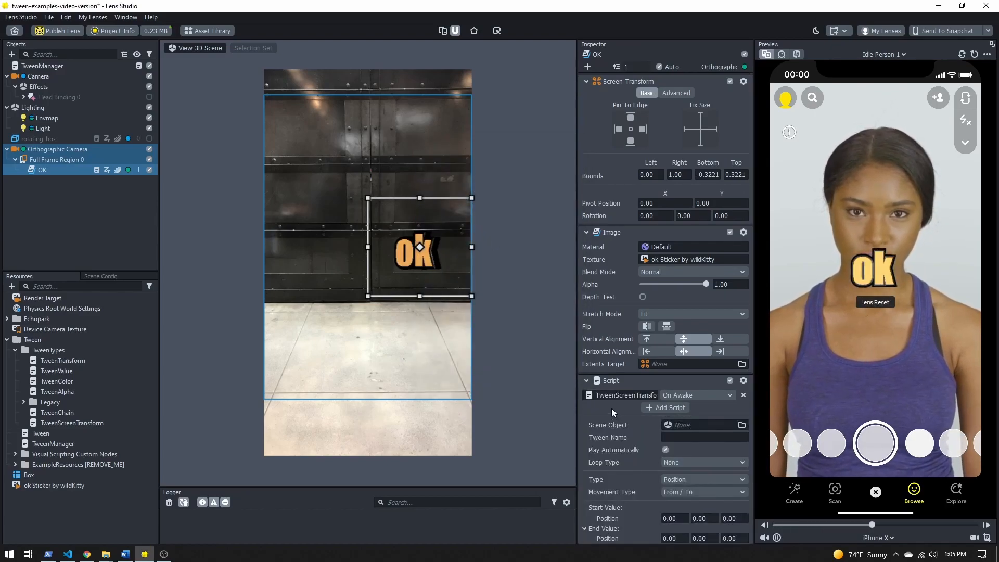
- Set the OK image's tween type to Scale with an end scale of 0.5 on all three axes
{"action": "scroll", "coordinate": [614, 412], "scroll_direction": "down", "scroll_amount": 2}
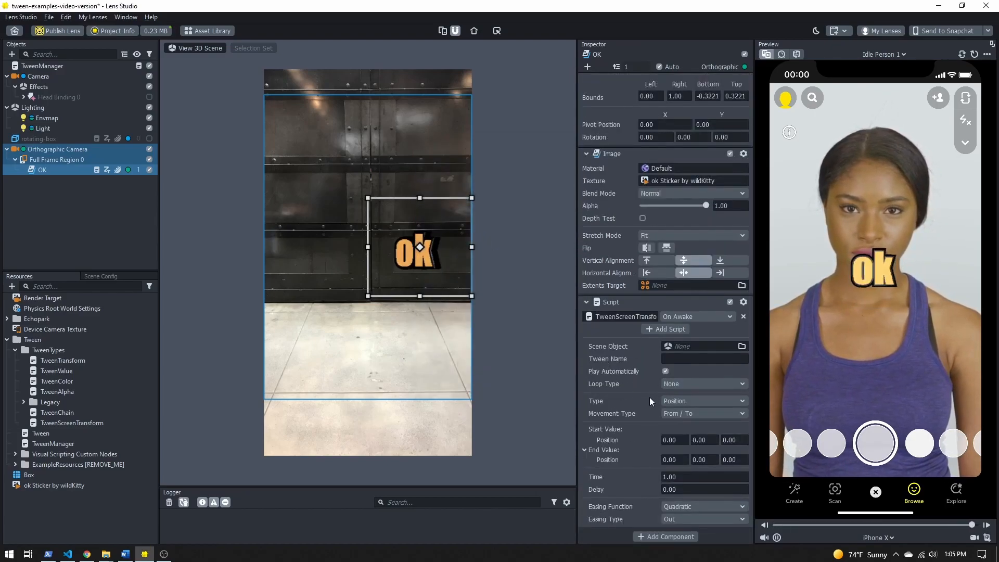
{"action": "left_click", "coordinate": [673, 399]}
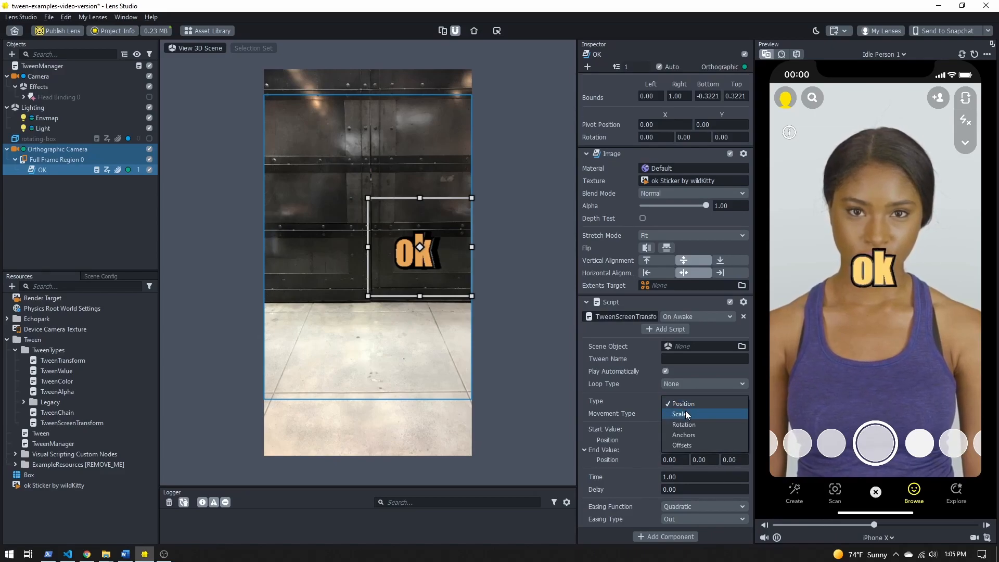
{"action": "left_click", "coordinate": [686, 412]}
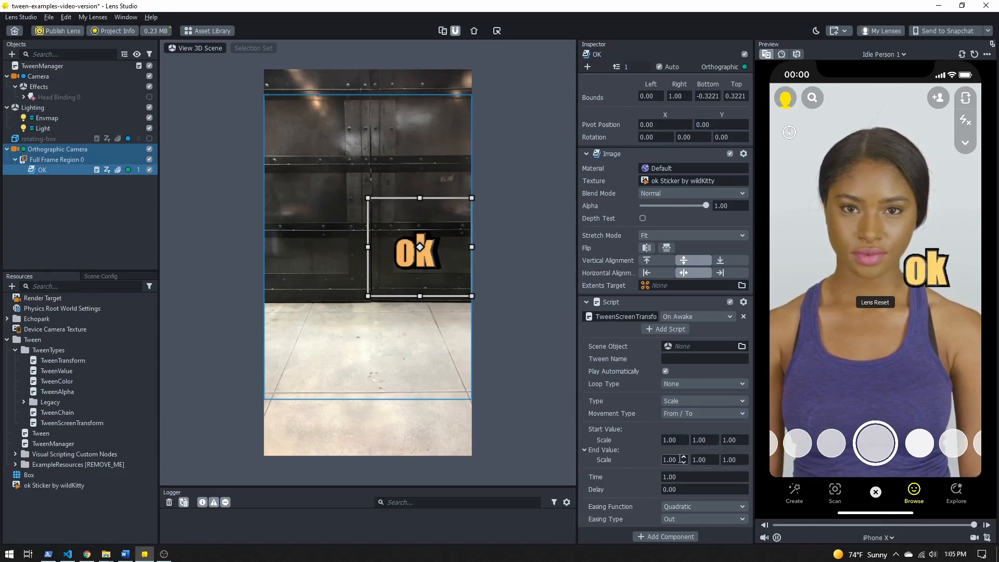
{"action": "left_click", "coordinate": [674, 460]}
{"action": "type", "text": "0.5"}
{"action": "key", "text": "Tab"}
{"action": "type", "text": "0.5"}
{"action": "key", "text": "Tab"}
{"action": "type", "text": "0.5"}
{"action": "key", "text": "Tab"}
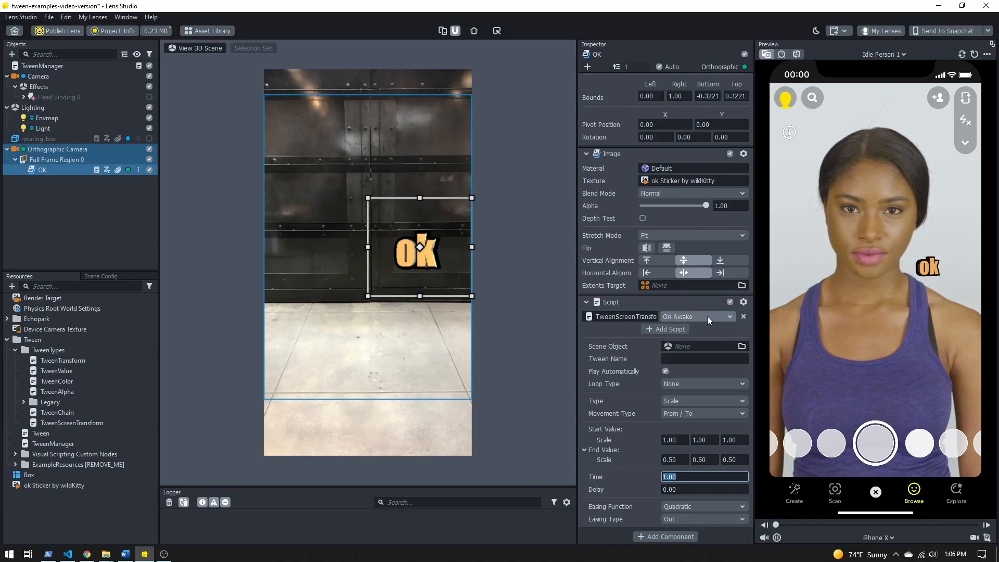
- Trigger the OK image's tween script on Tapped and set its loop type to Ping Pong Once
{"action": "left_click", "coordinate": [728, 317]}
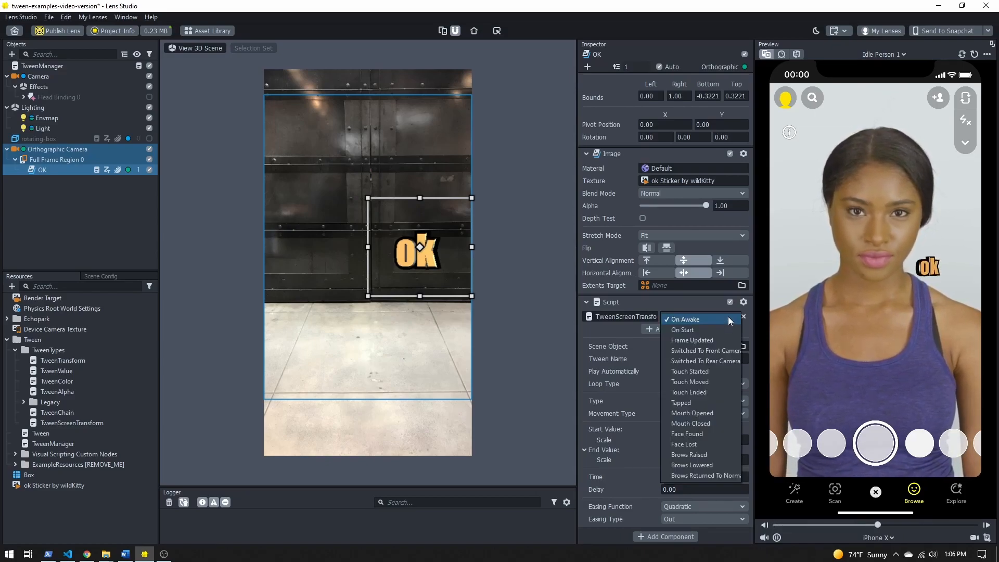
{"action": "left_click", "coordinate": [696, 402]}
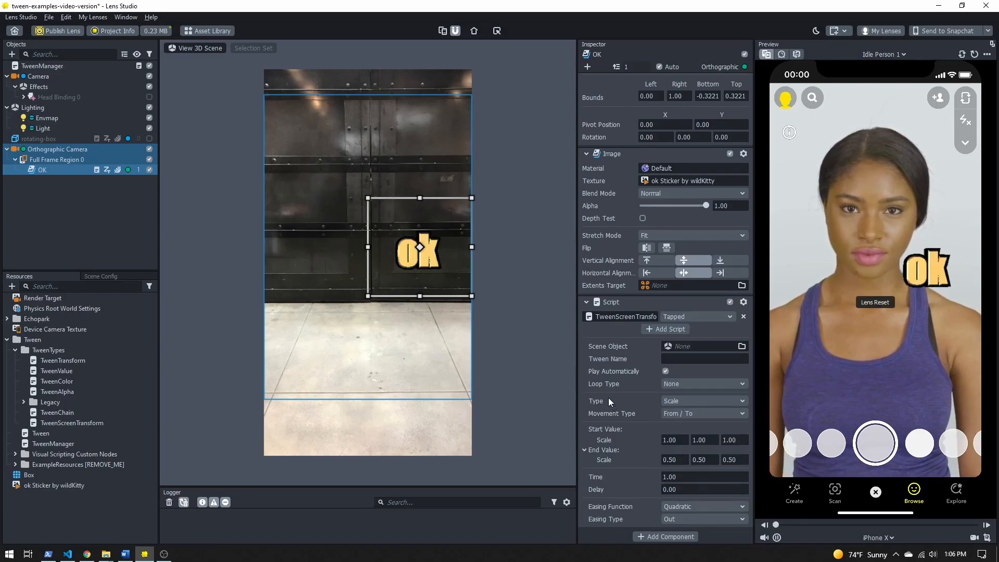
{"action": "left_click", "coordinate": [688, 383]}
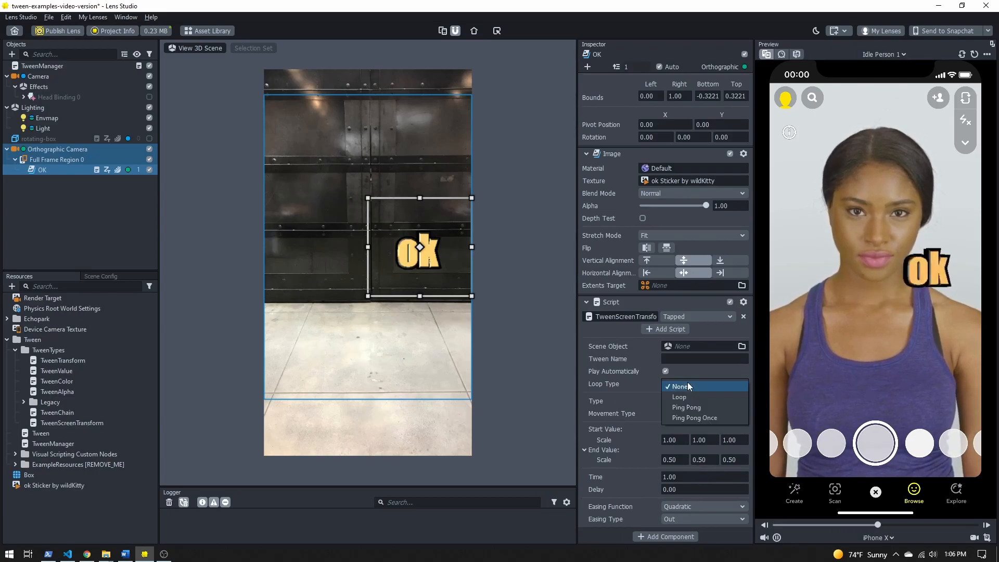
{"action": "left_click", "coordinate": [695, 417]}
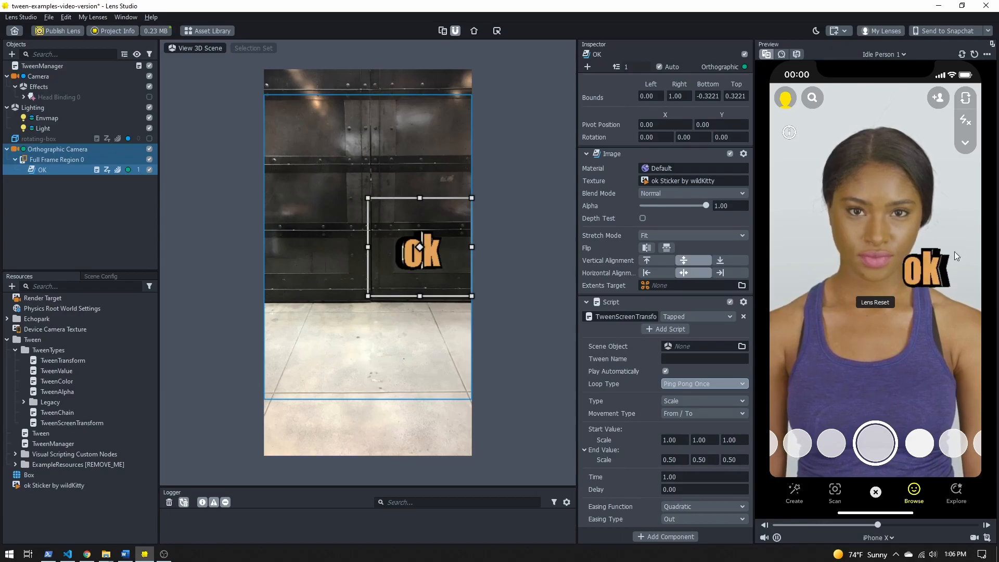
- Test the OK image's tap animation in the preview and set its tween time to 0.25
{"action": "left_click", "coordinate": [930, 271]}
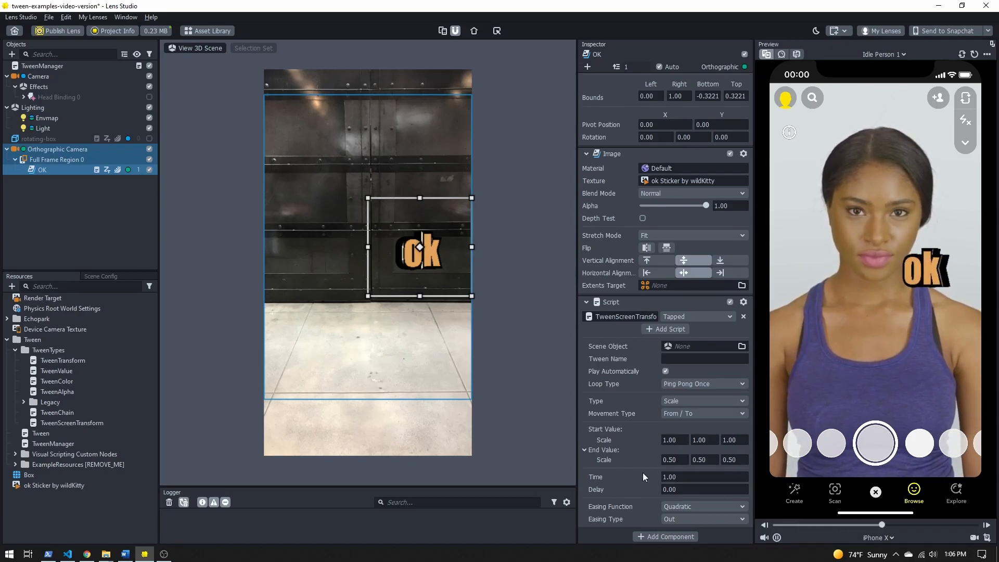
{"action": "left_click", "coordinate": [684, 480]}
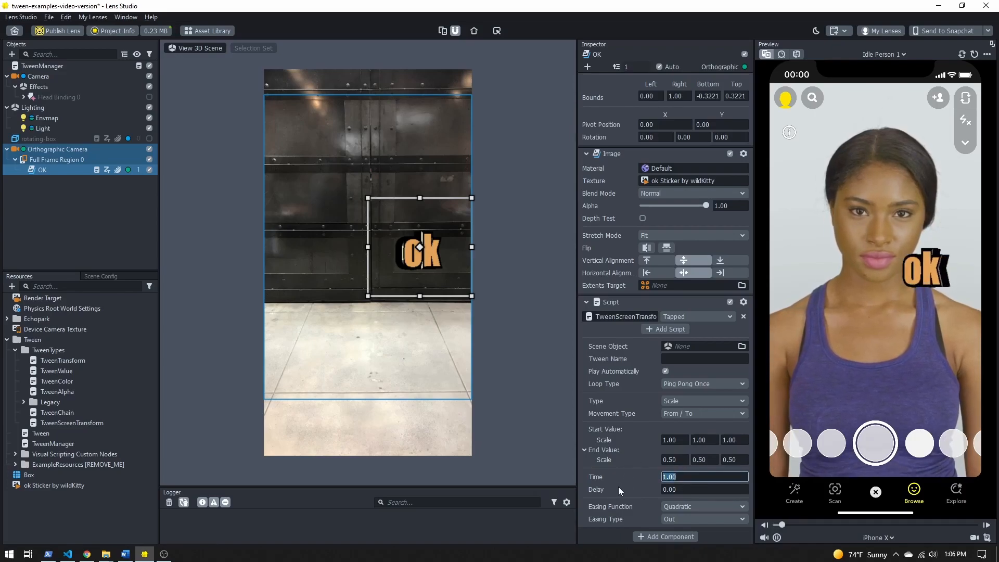
{"action": "left_click", "coordinate": [587, 153]}
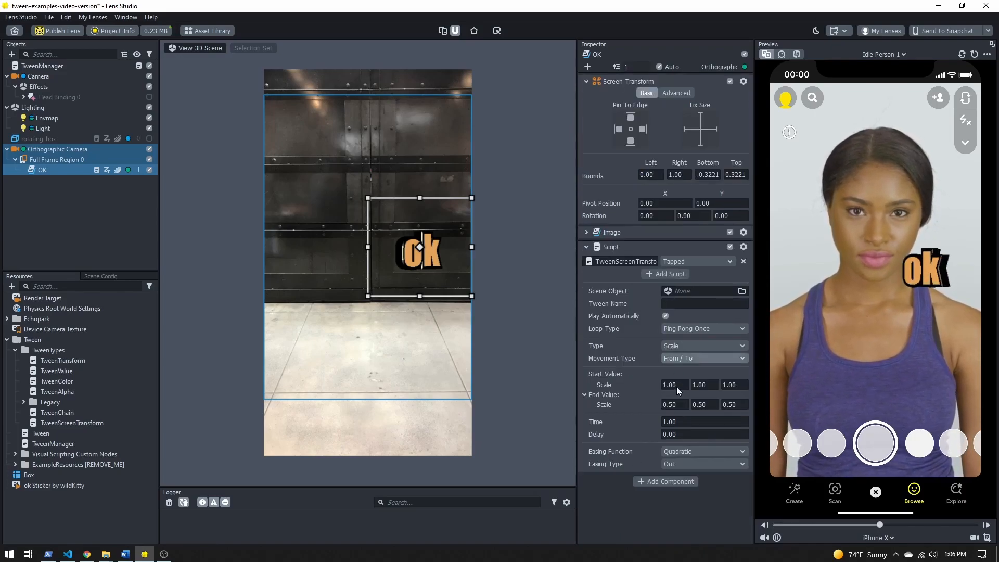
{"action": "left_click", "coordinate": [687, 422]}
{"action": "type", "text": ".25"}
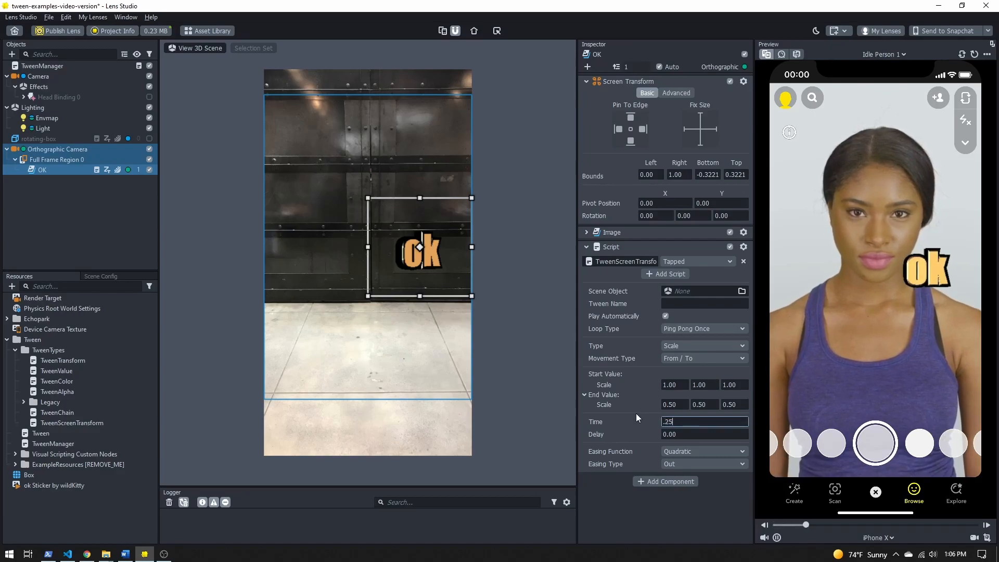
- Set the OK image's tween easing function to Bounce and test the tap animation in the preview
{"action": "left_click", "coordinate": [698, 452]}
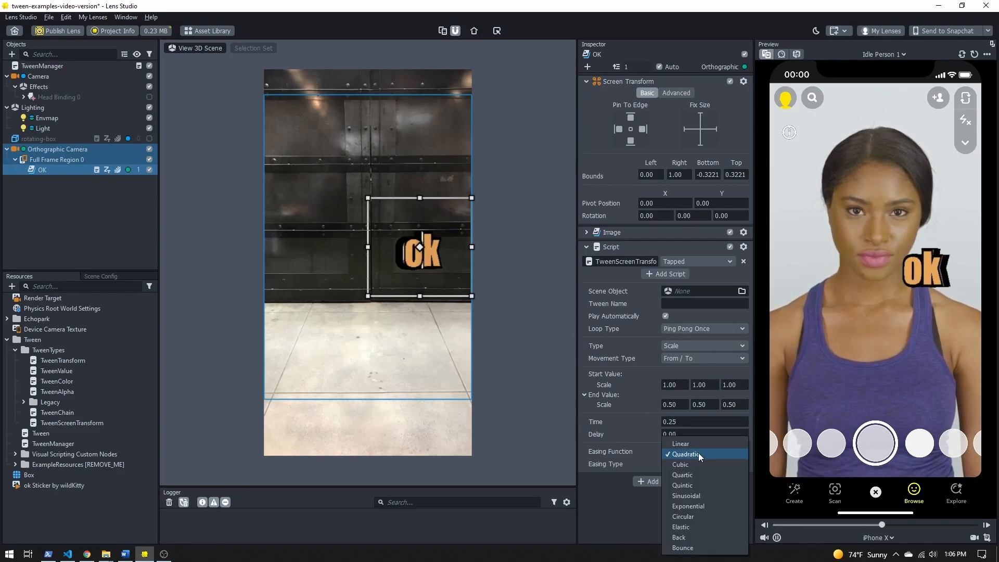
{"action": "left_click", "coordinate": [685, 548]}
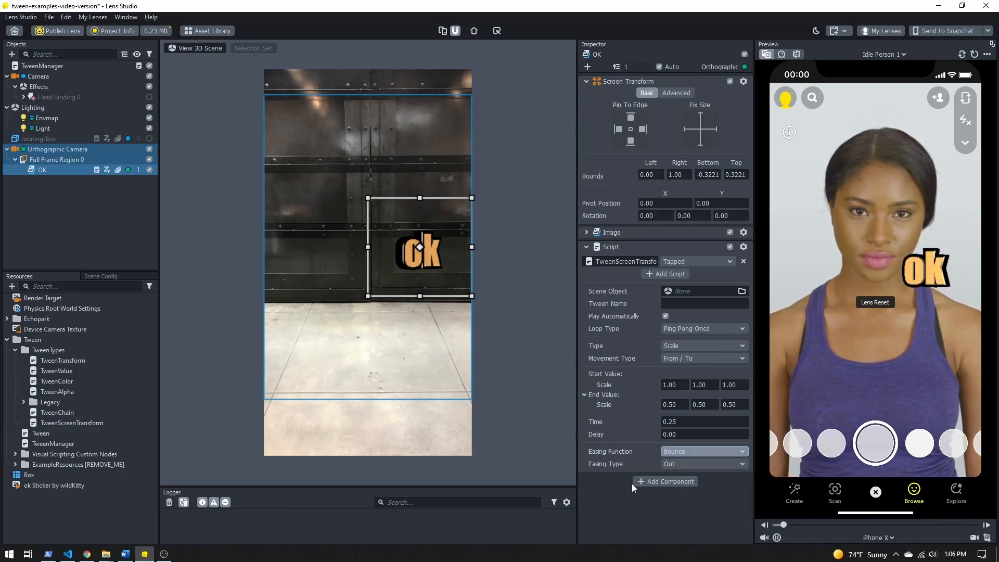
{"action": "left_click", "coordinate": [921, 269]}
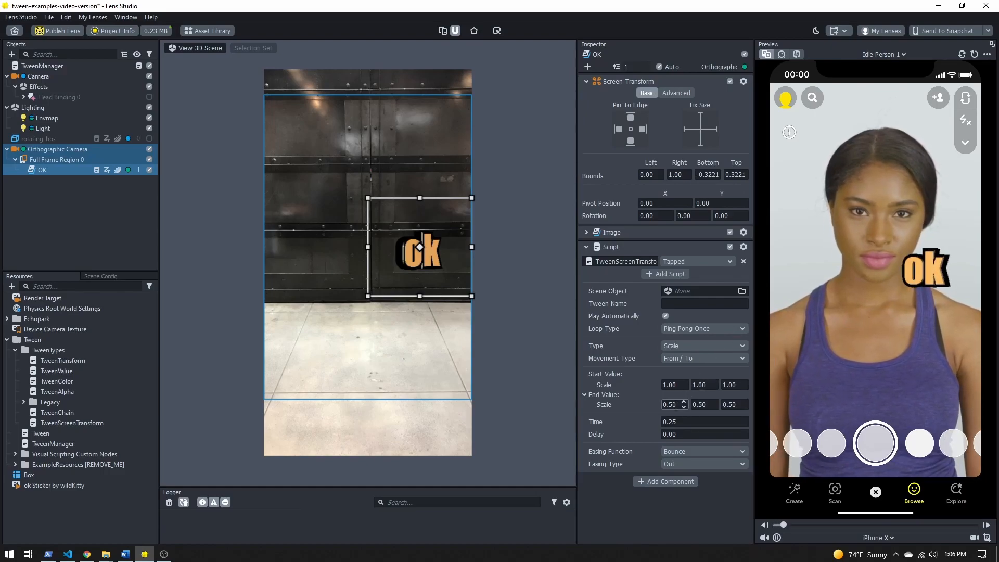
{"action": "left_click", "coordinate": [926, 266]}
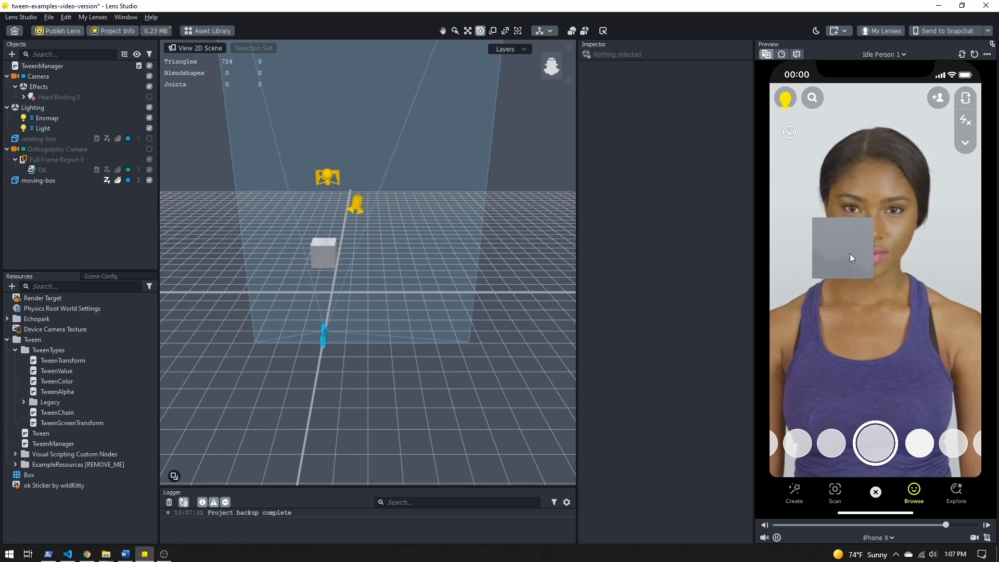
- Add a Script component to moving-box and assign it the TweenTransform script
{"action": "left_click", "coordinate": [52, 178]}
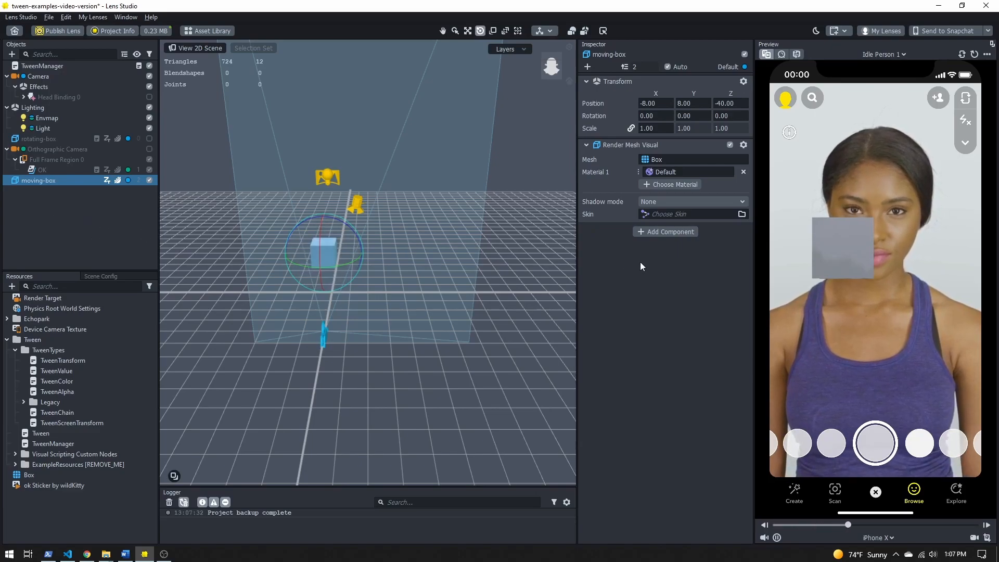
{"action": "left_click", "coordinate": [658, 232]}
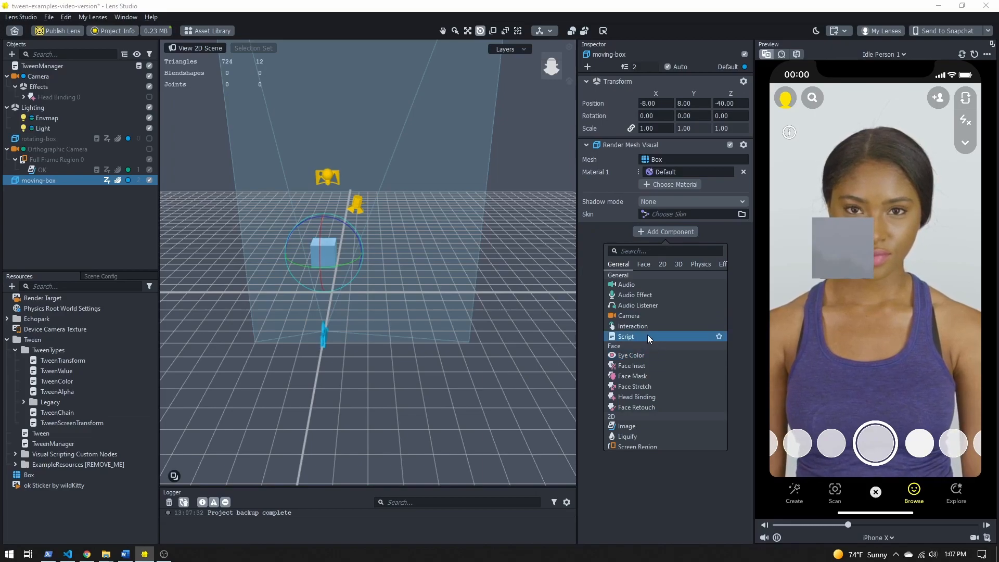
{"action": "left_click", "coordinate": [647, 335]}
{"action": "left_click", "coordinate": [660, 245]}
{"action": "type", "text": "tra"}
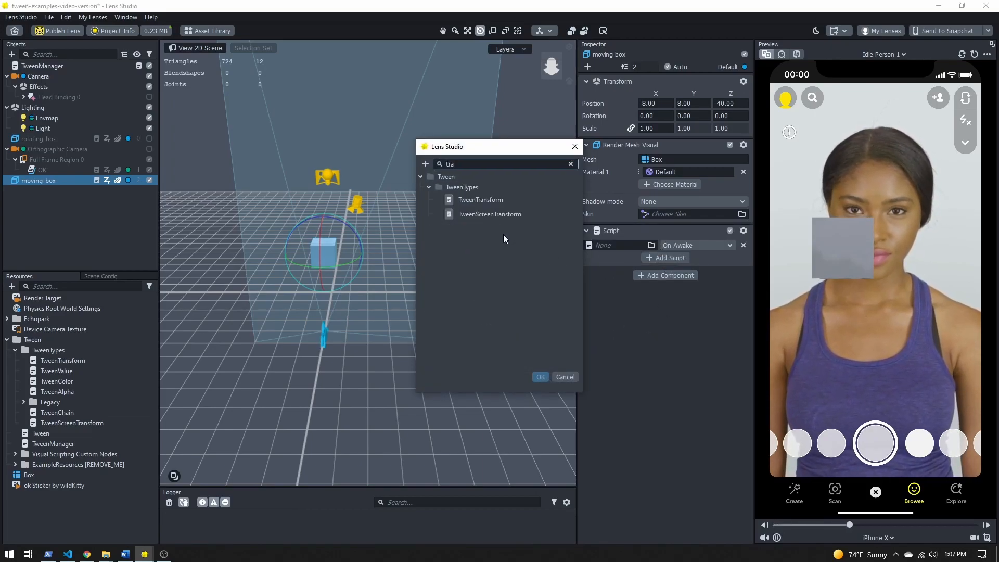
{"action": "double_click", "coordinate": [486, 199]}
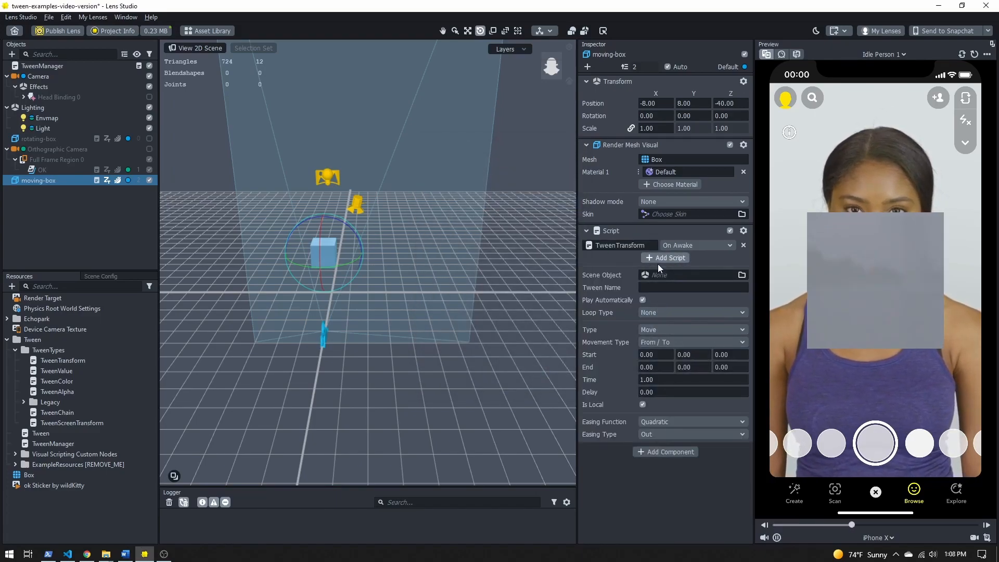
- Name the moving-box tween "right" and set its movement type to Offset with an X offset of 16
{"action": "left_click", "coordinate": [659, 287]}
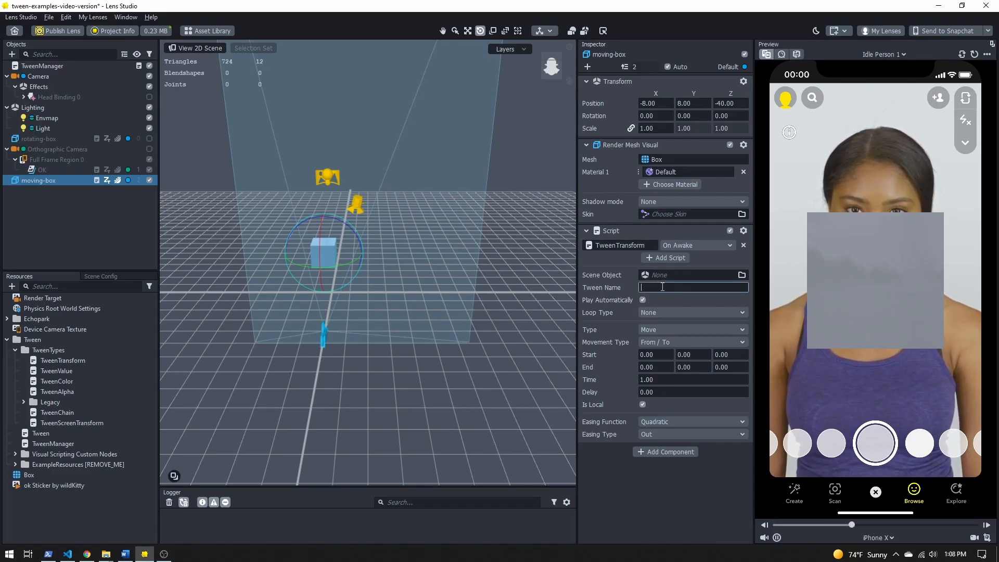
{"action": "type", "text": "night"}
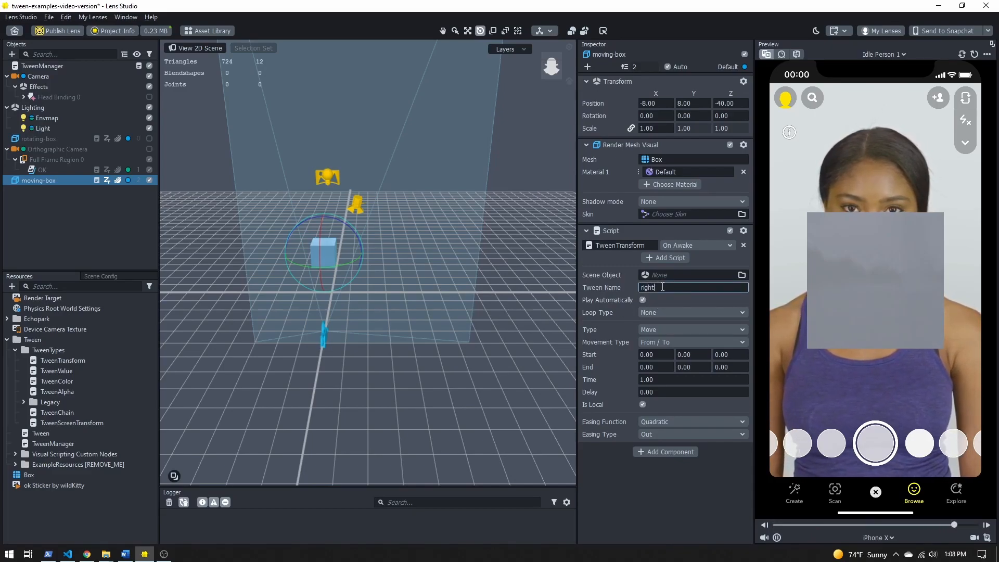
{"action": "left_click", "coordinate": [662, 344]}
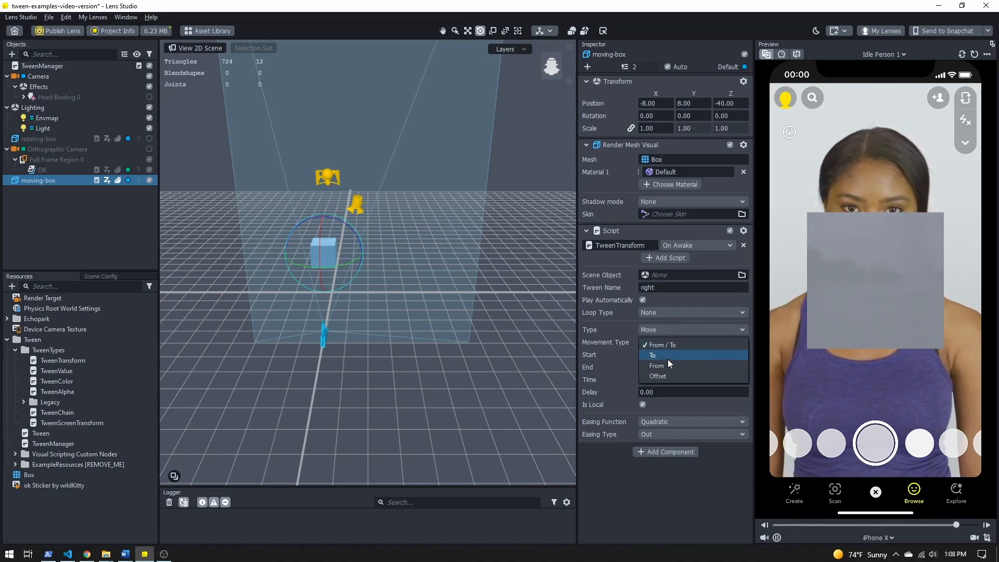
{"action": "left_click", "coordinate": [661, 376]}
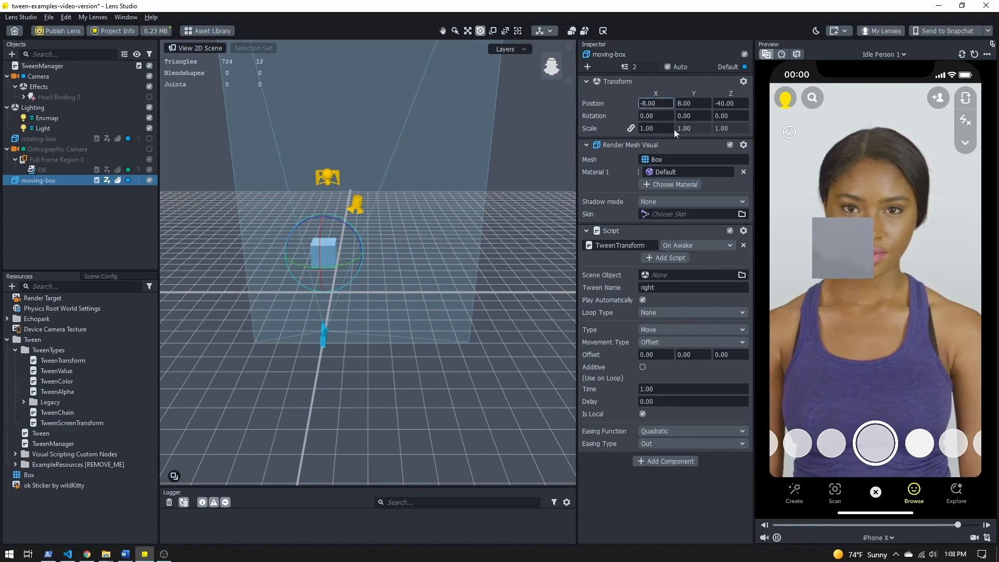
{"action": "double_click", "coordinate": [655, 355]}
{"action": "type", "text": "16"}
{"action": "key", "text": "Tab"}
{"action": "key", "text": "Tab"}
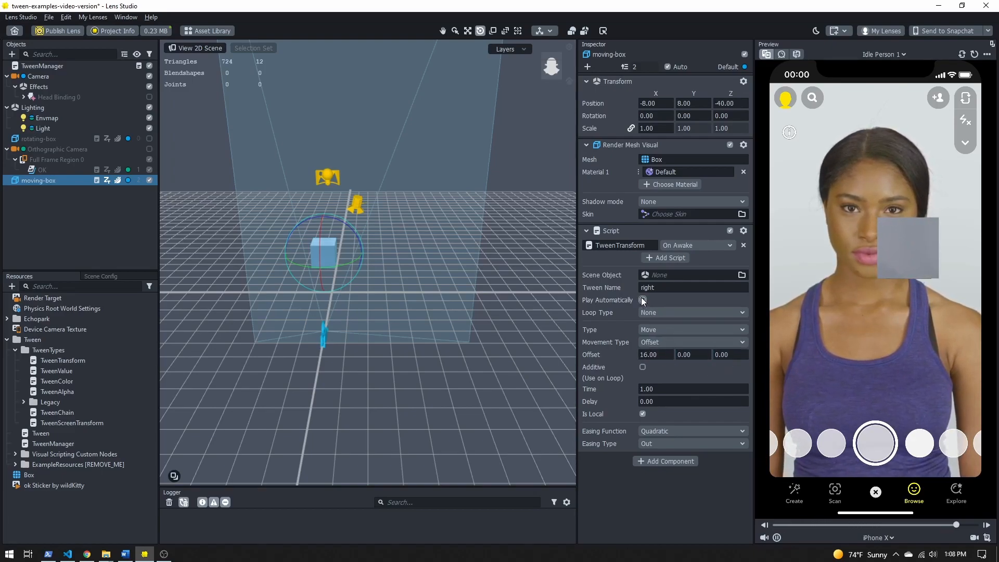
- Disable automatic playback for the "right" tween and set its easing to Linear with type In / Out
{"action": "left_click", "coordinate": [642, 299]}
{"action": "left_click", "coordinate": [699, 430]}
{"action": "left_click", "coordinate": [695, 421]}
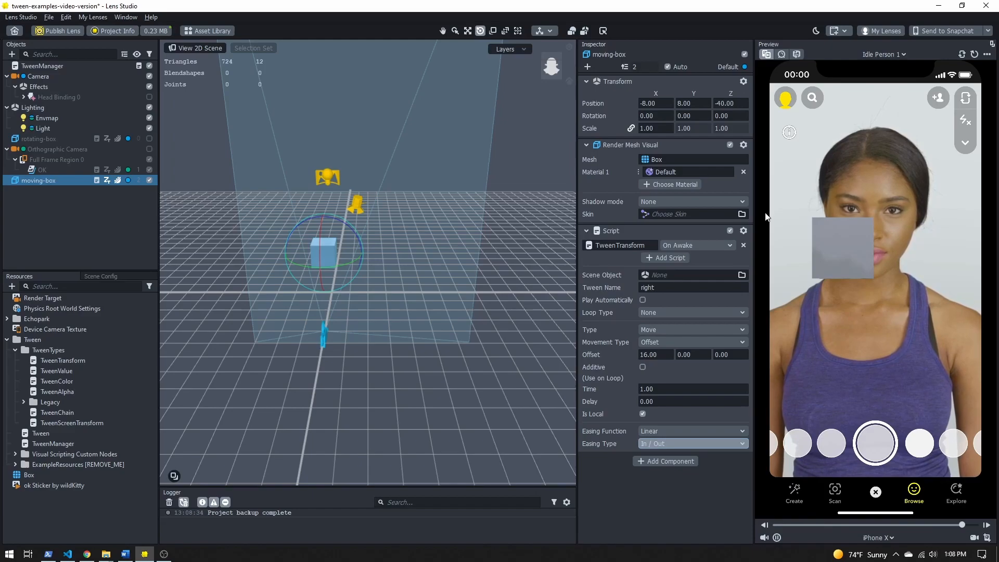
- Make three copies of the "right" tween's Script component on moving-box
{"action": "left_click", "coordinate": [743, 231]}
{"action": "left_click", "coordinate": [749, 254]}
{"action": "left_click", "coordinate": [744, 231]}
{"action": "left_click", "coordinate": [758, 263]}
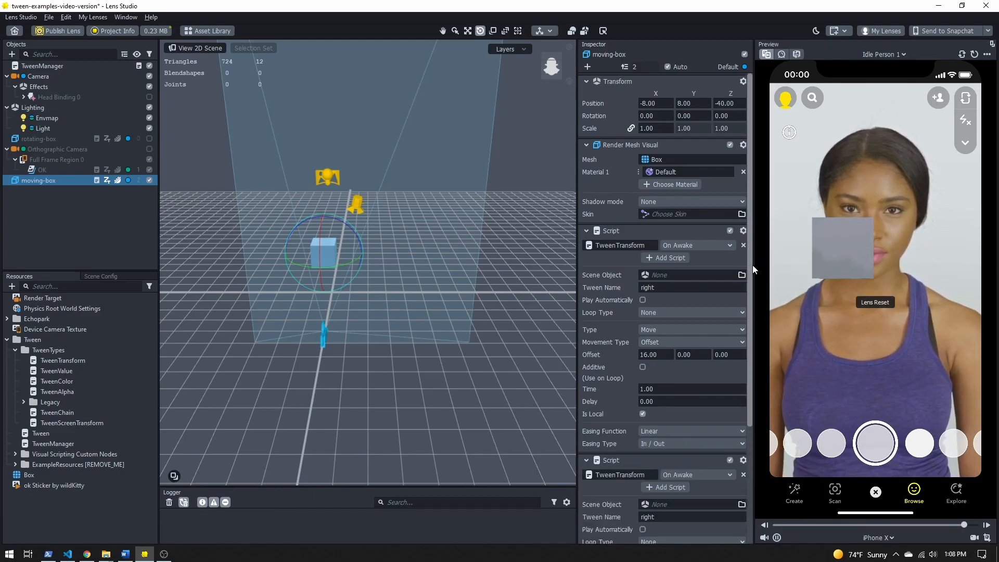
{"action": "left_click", "coordinate": [743, 231]}
{"action": "left_click", "coordinate": [752, 265]}
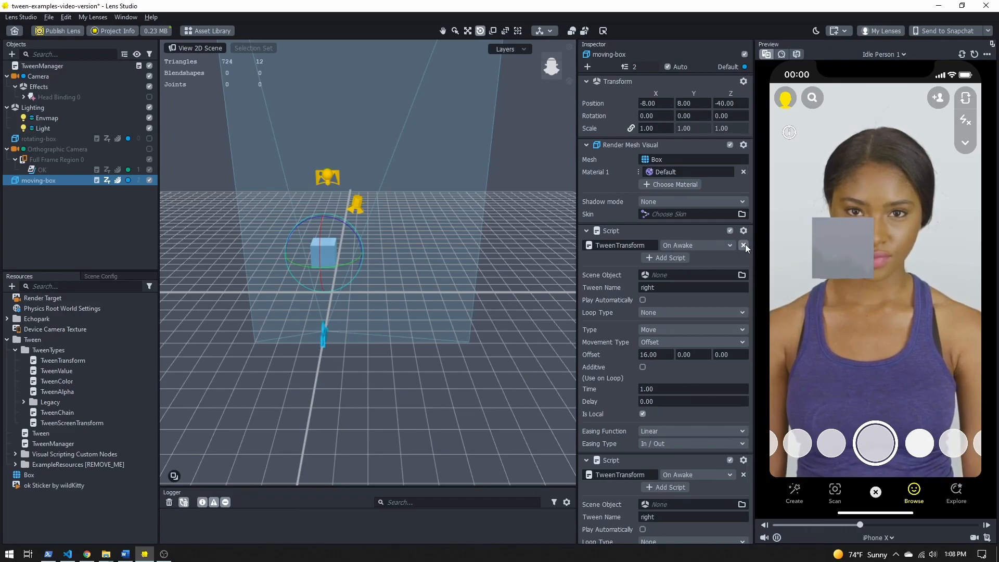
{"action": "left_click", "coordinate": [744, 231]}
{"action": "left_click", "coordinate": [750, 265]}
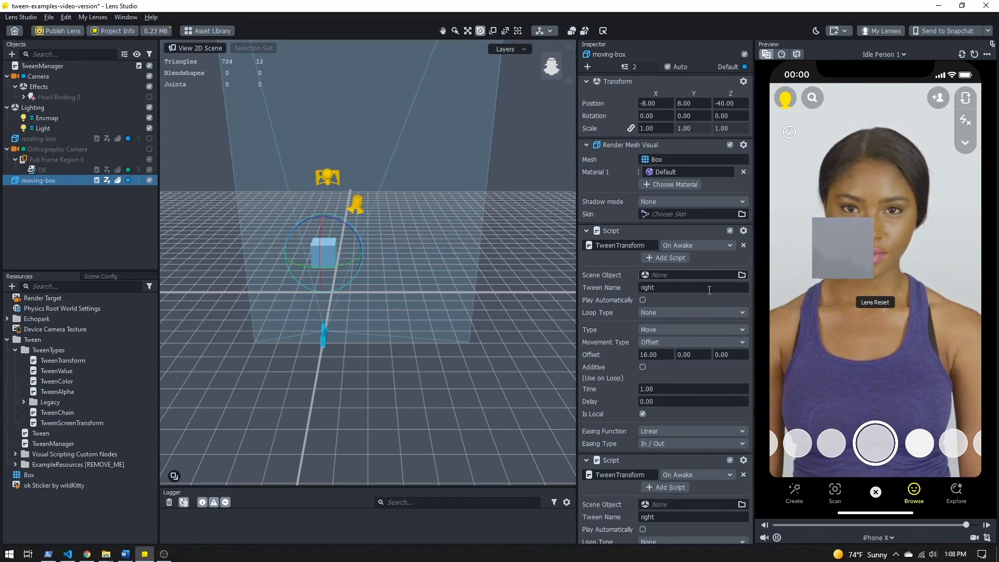
- Rename the second script's tween "left" and set its X offset to -16
{"action": "left_click", "coordinate": [586, 230]}
{"action": "double_click", "coordinate": [664, 301]}
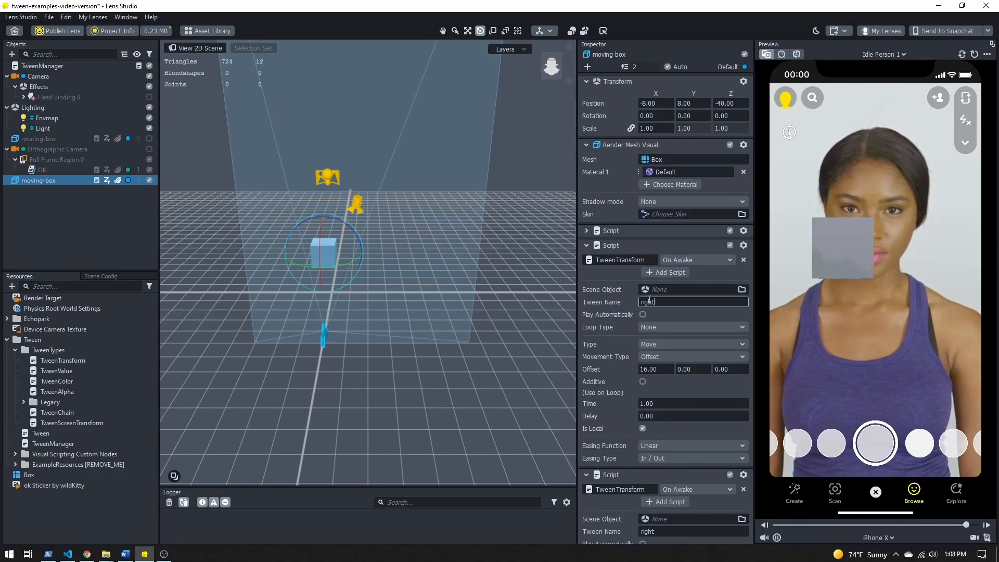
{"action": "type", "text": "left"}
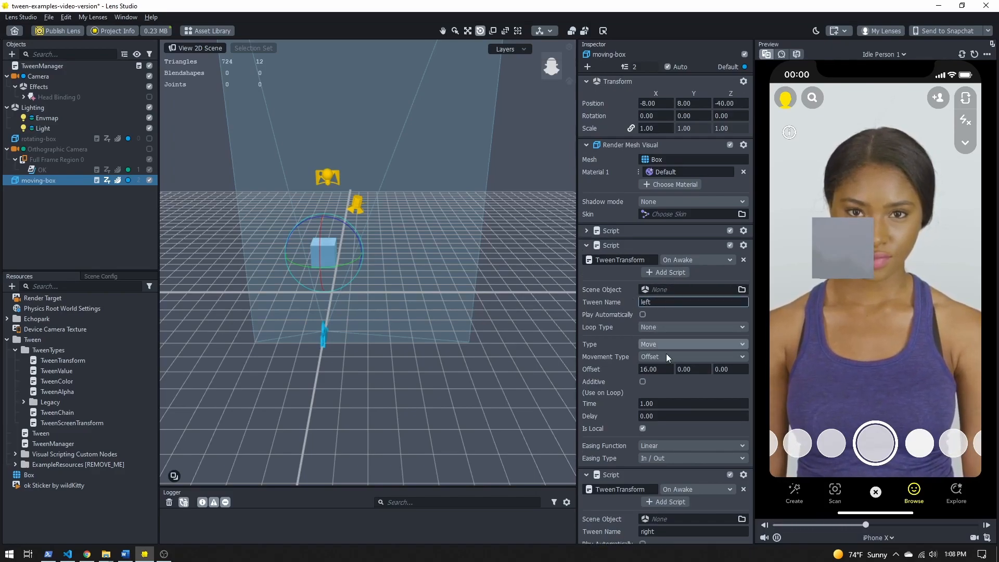
{"action": "left_click", "coordinate": [653, 369]}
{"action": "type", "text": "-16"}
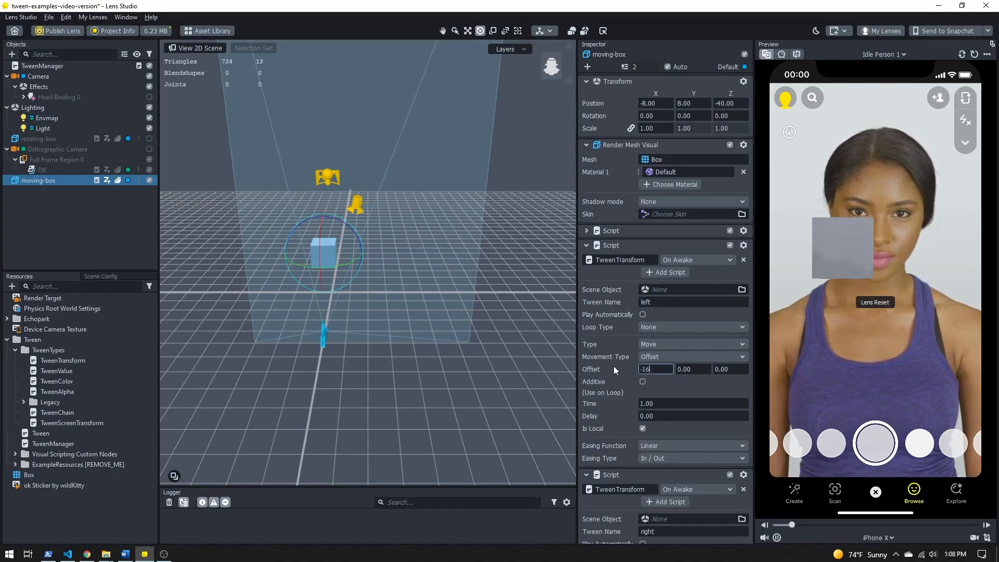
{"action": "key", "text": "Tab"}
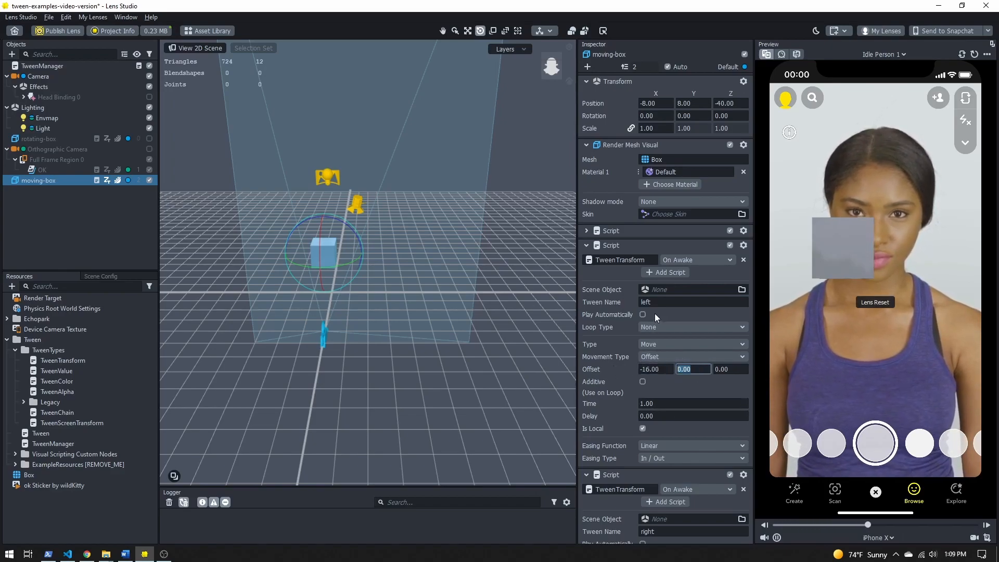
{"action": "left_click", "coordinate": [586, 244]}
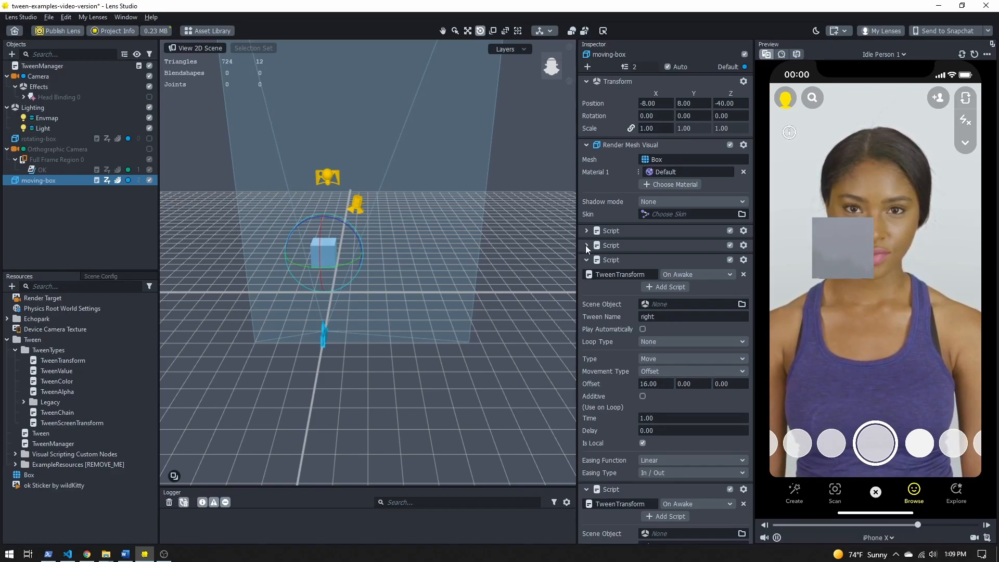
- Rename the third script's tween "up" and set its offset to 0 on X and 16 on Y
{"action": "left_click", "coordinate": [668, 317]}
{"action": "type", "text": "up"}
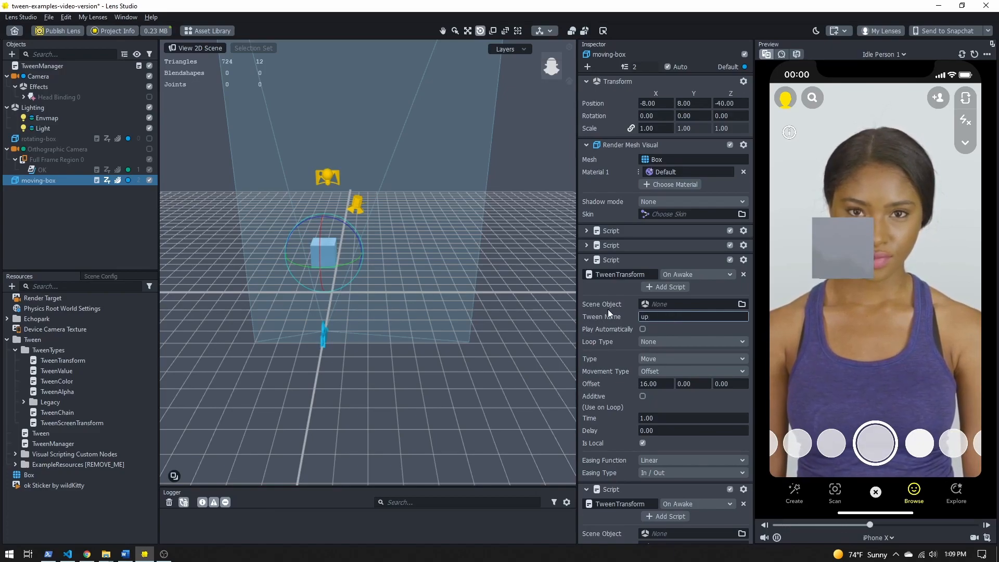
{"action": "left_click", "coordinate": [651, 384]}
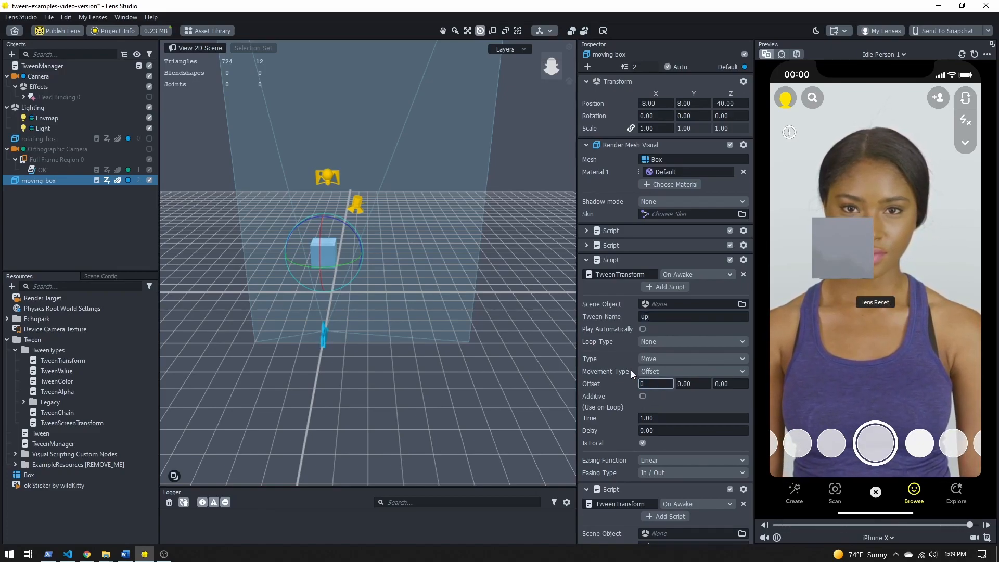
{"action": "type", "text": "0"}
{"action": "key", "text": "Tab"}
{"action": "type", "text": "16"}
{"action": "key", "text": "Tab"}
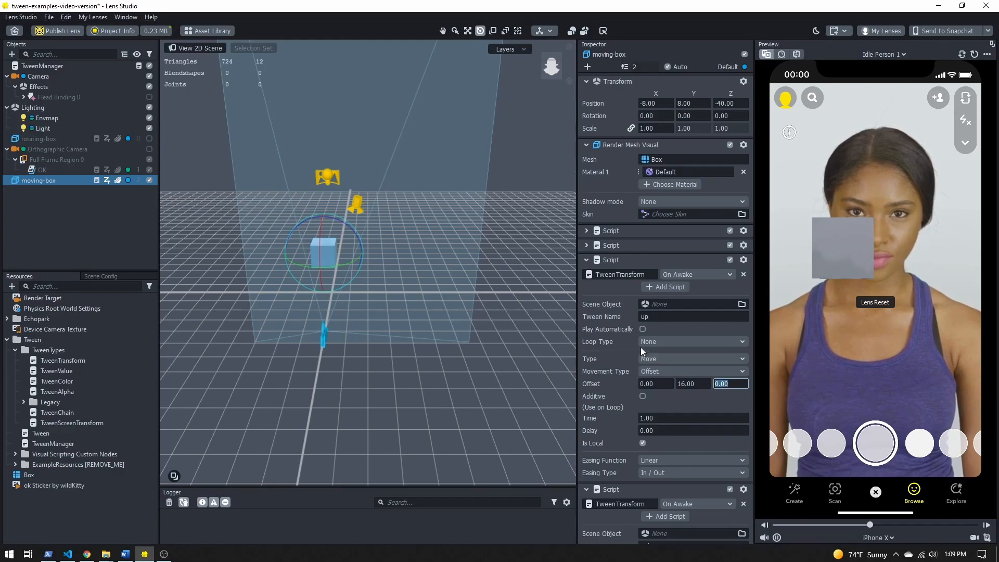
{"action": "left_click", "coordinate": [587, 259]}
- Rename the fourth script's tween "down" and set its offset to 0 on X and -16 on Y
{"action": "double_click", "coordinate": [676, 331]}
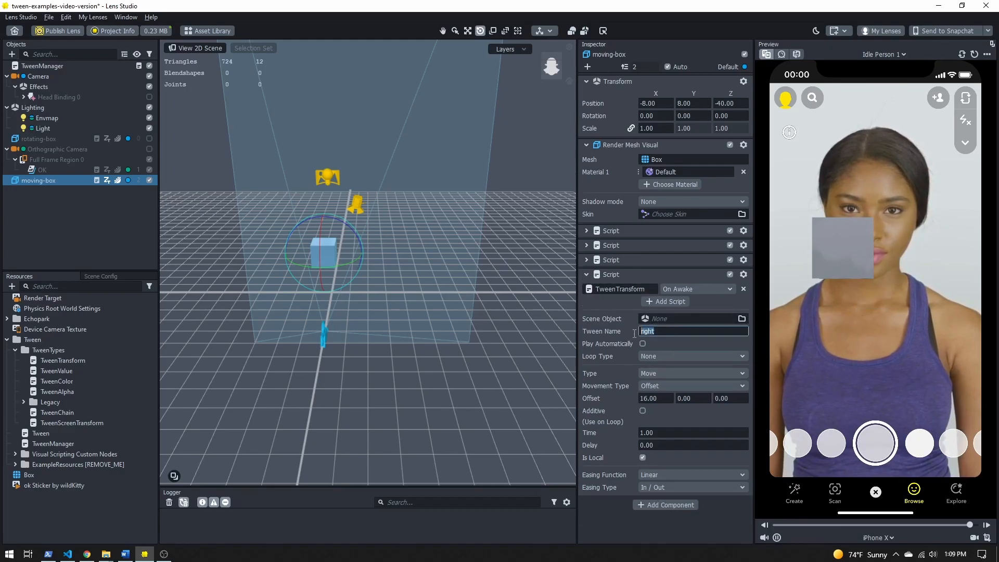
{"action": "type", "text": "down"}
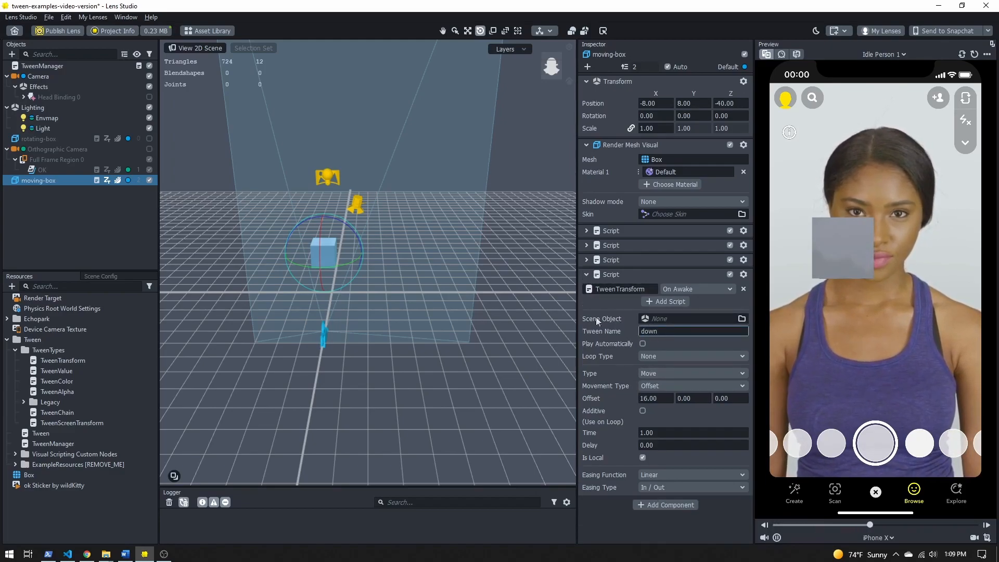
{"action": "double_click", "coordinate": [659, 398]}
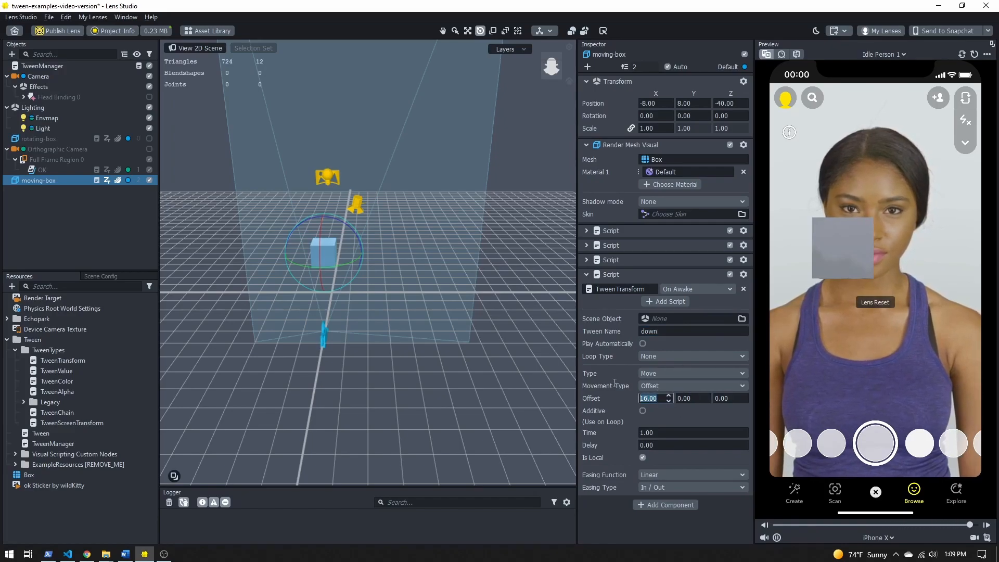
{"action": "type", "text": "0"}
{"action": "key", "text": "Tab"}
{"action": "type", "text": "-16"}
{"action": "key", "text": "Return"}
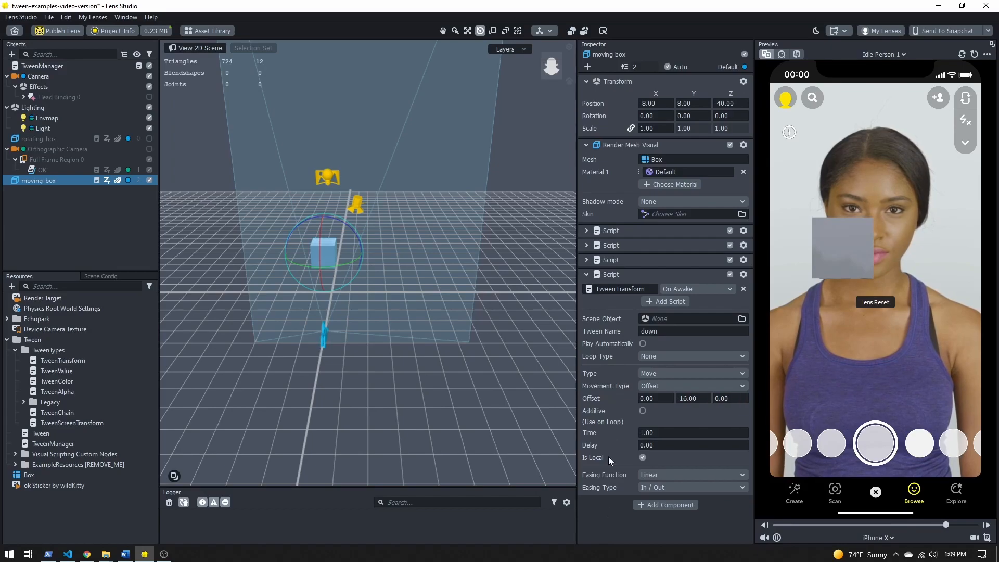
{"action": "left_click", "coordinate": [587, 275]}
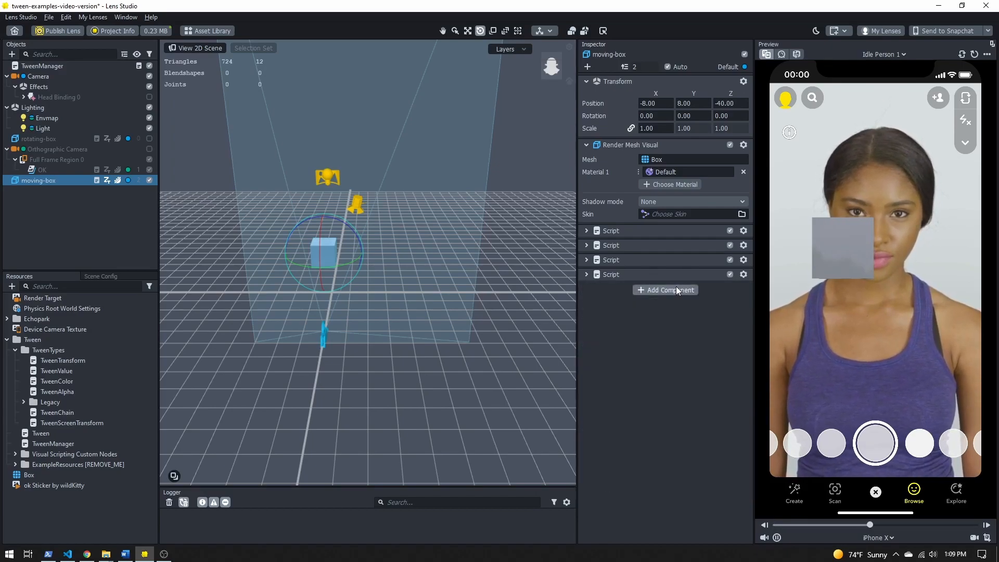
- Add another Script component to moving-box and assign the TweenChain script to it
{"action": "left_click", "coordinate": [663, 289]}
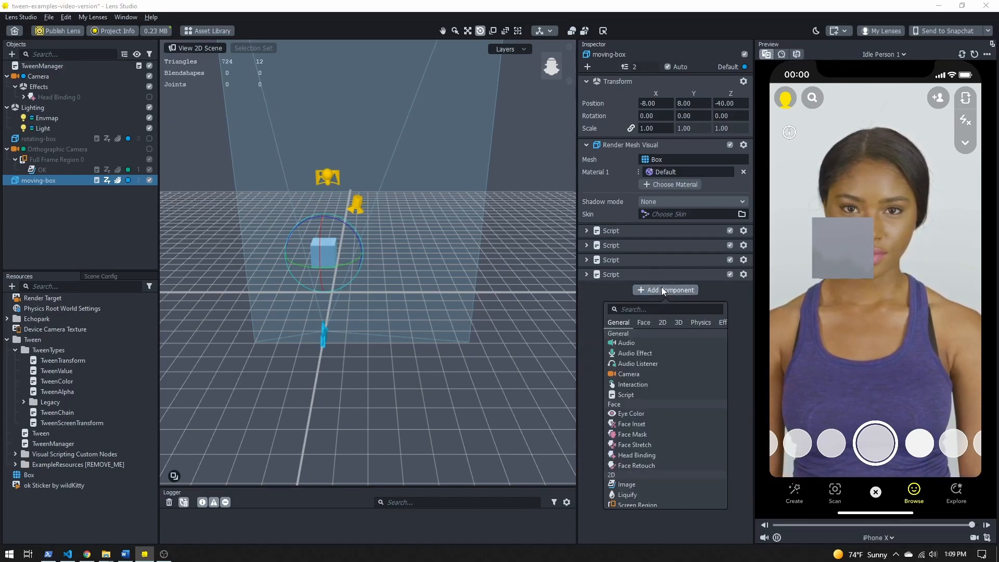
{"action": "left_click", "coordinate": [636, 394]}
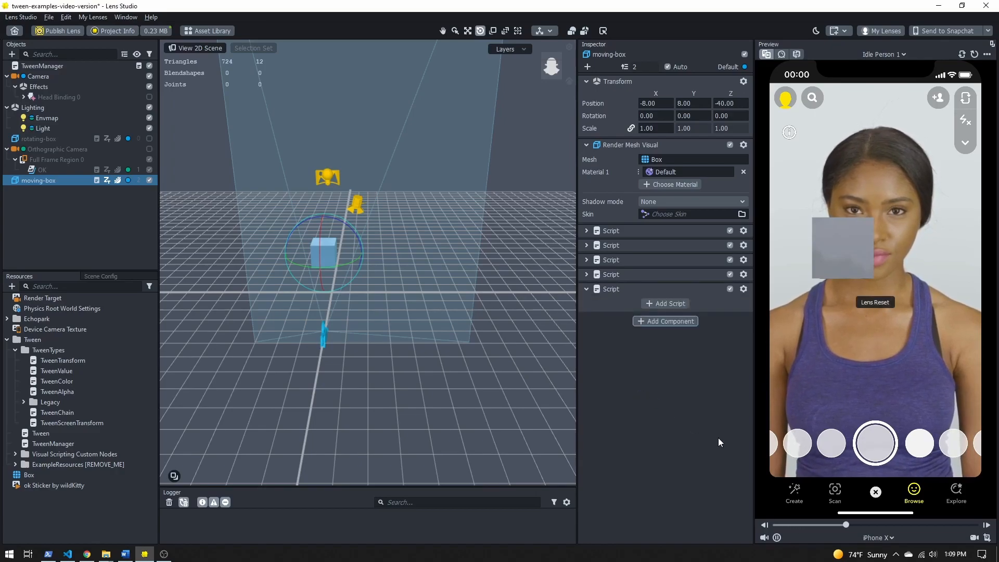
{"action": "left_click", "coordinate": [652, 304]}
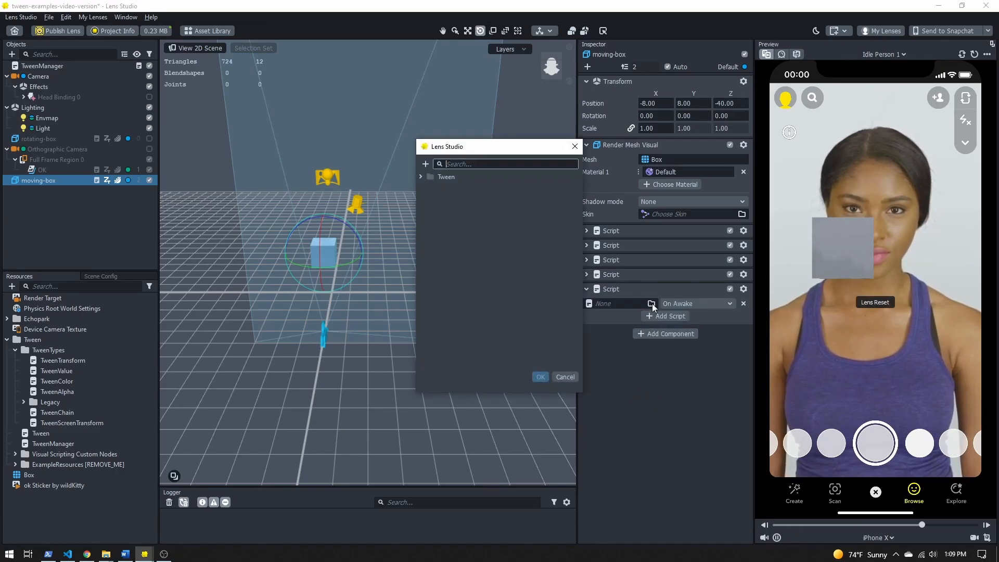
{"action": "left_click", "coordinate": [421, 177]}
{"action": "left_click", "coordinate": [429, 187]}
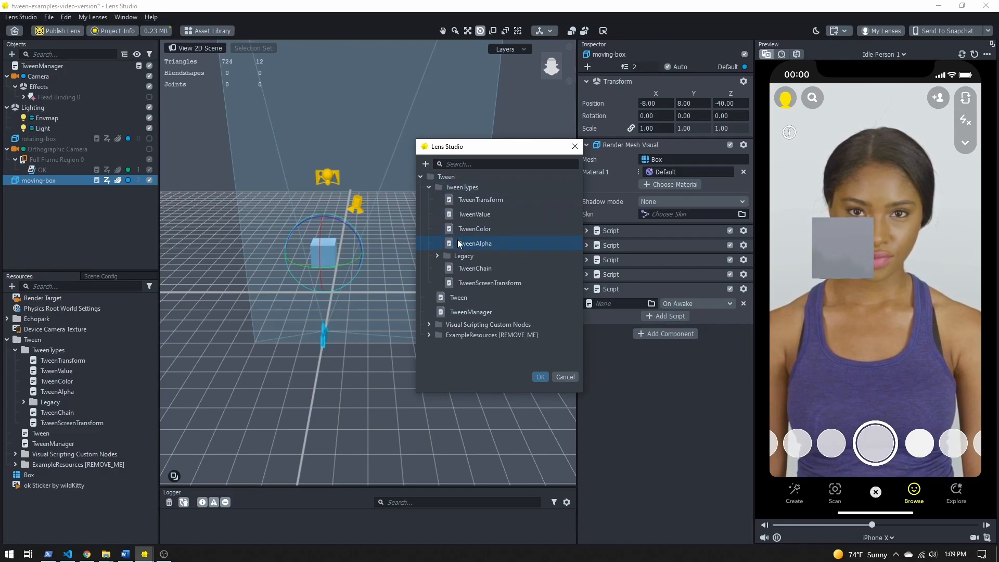
{"action": "left_click", "coordinate": [472, 268]}
{"action": "left_click", "coordinate": [539, 376]}
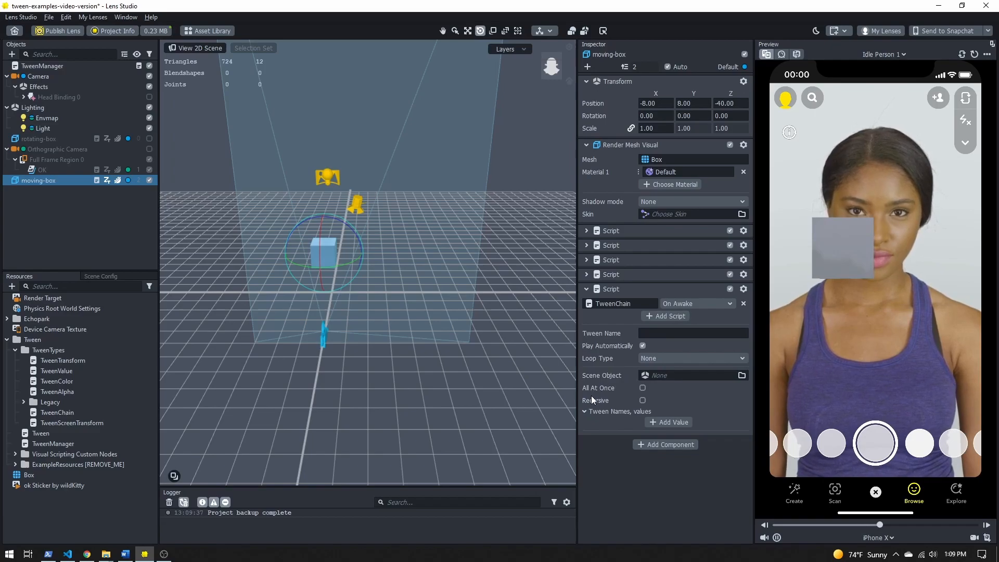
- Set the TweenChain script's loop type to Loop on moving-box
{"action": "left_click", "coordinate": [664, 355]}
{"action": "left_click", "coordinate": [669, 372]}
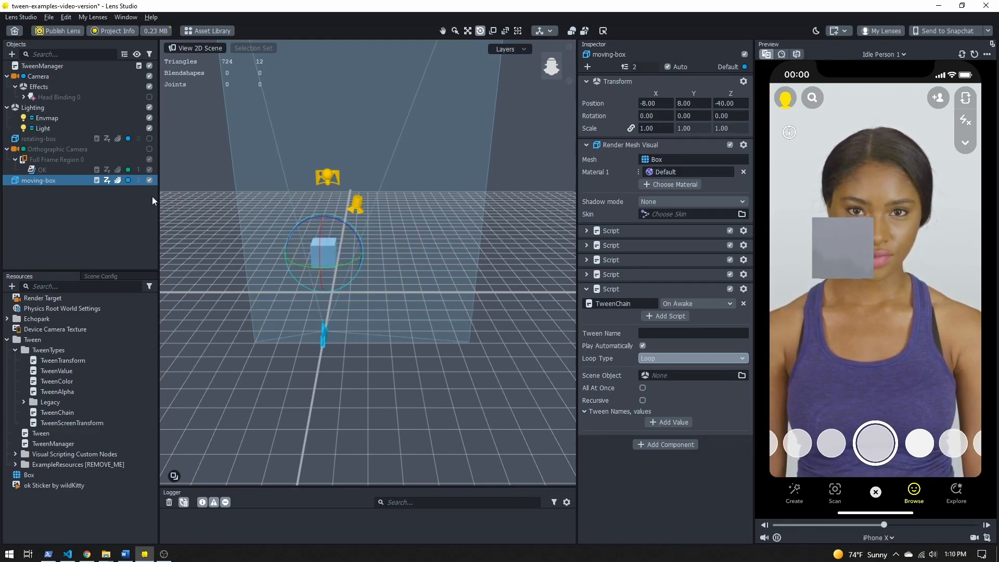
{"action": "left_click", "coordinate": [35, 180]}
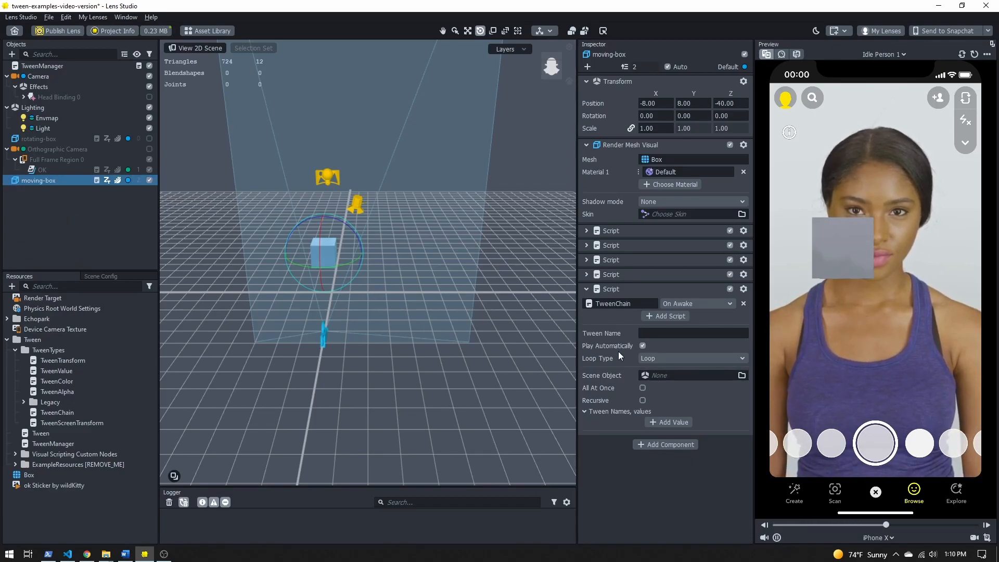
- Add four empty value entries to the TweenChain's list of tween names
{"action": "left_click", "coordinate": [665, 421]}
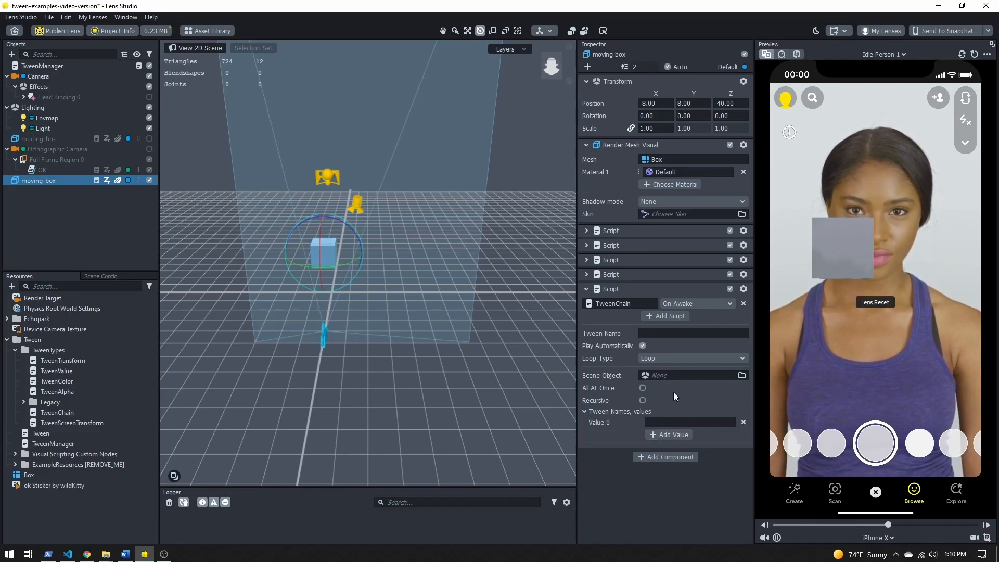
{"action": "left_click", "coordinate": [670, 436]}
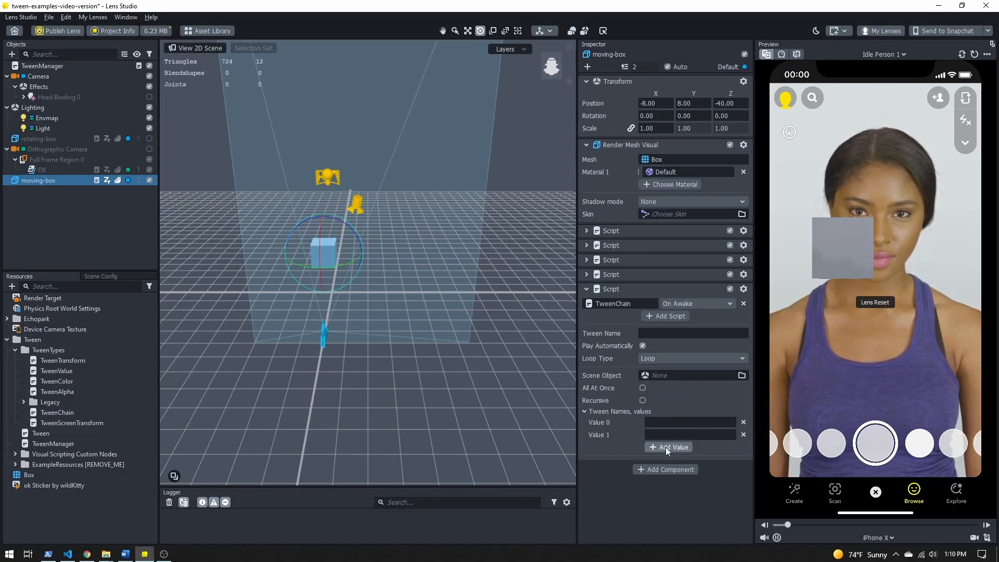
{"action": "left_click", "coordinate": [670, 449]}
{"action": "left_click", "coordinate": [668, 459]}
- Fill the chain's tween names in order with "right", "down", "left" and "up"
{"action": "left_click", "coordinate": [690, 422]}
{"action": "type", "text": "right"}
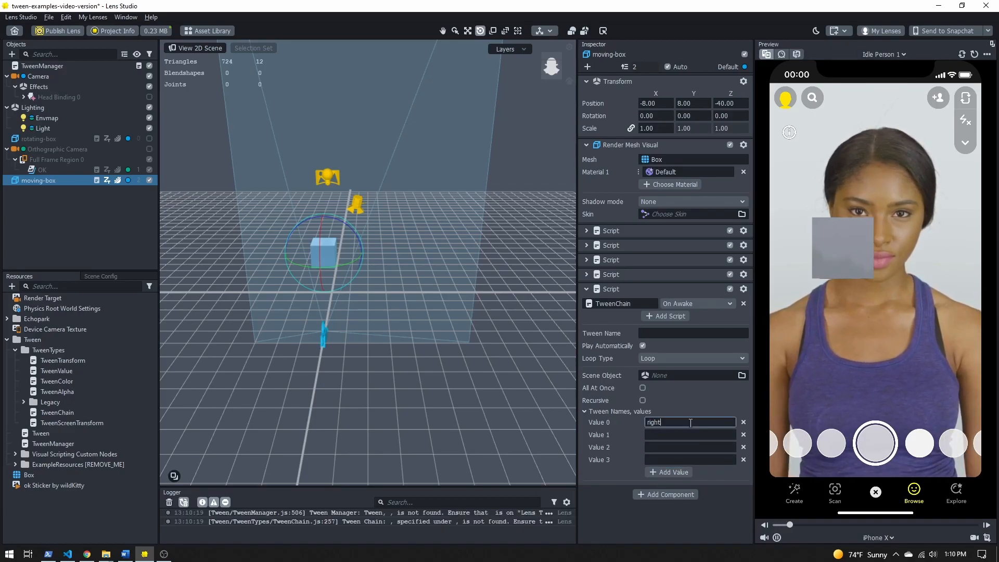
{"action": "key", "text": "Tab"}
{"action": "type", "text": "down"}
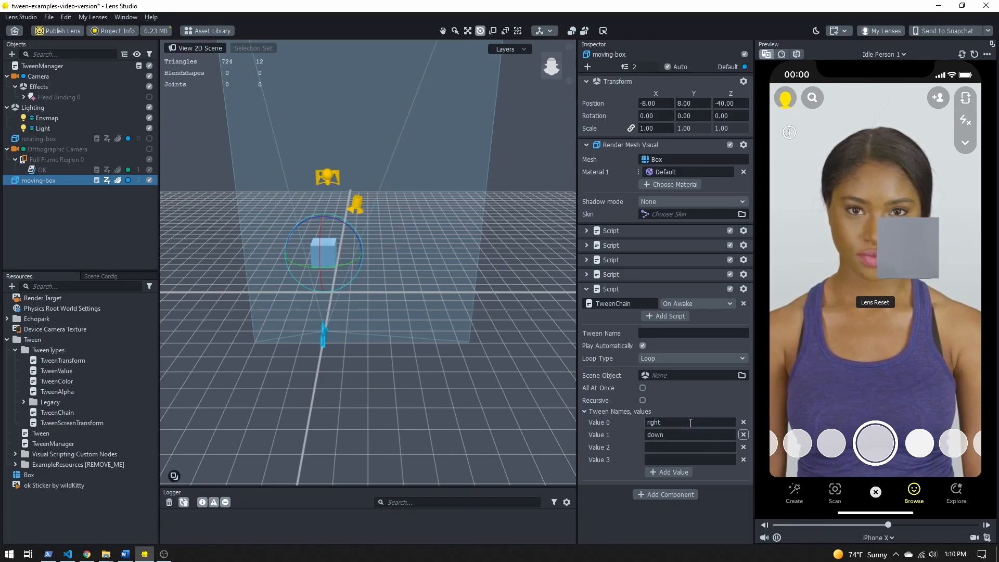
{"action": "key", "text": "Tab"}
{"action": "type", "text": "left"}
{"action": "key", "text": "Tab"}
{"action": "key", "text": "Tab"}
{"action": "type", "text": "up"}
{"action": "key", "text": "Tab"}
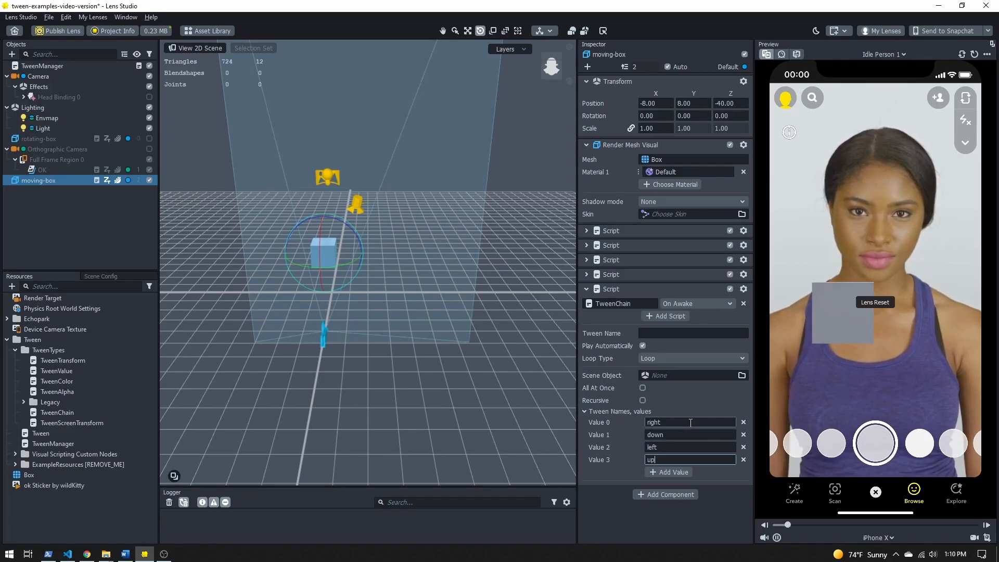
{"action": "left_click", "coordinate": [736, 507]}
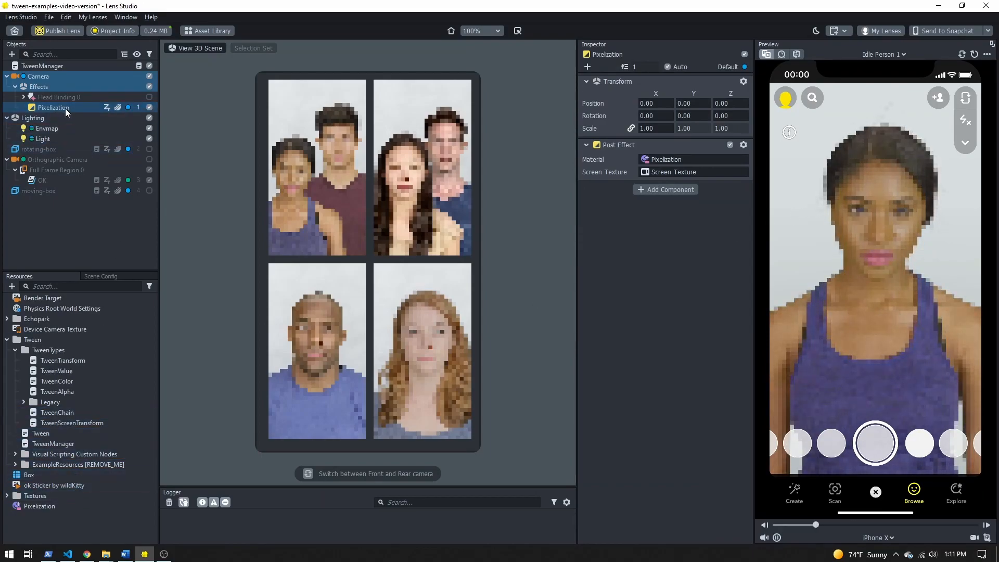
{"action": "left_click", "coordinate": [16, 53]}
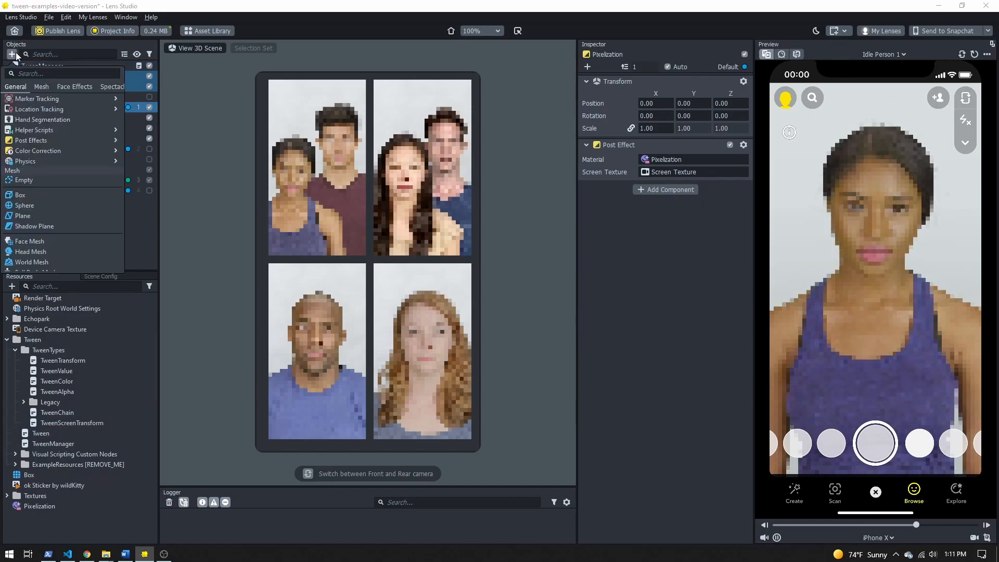
{"action": "mouse_move", "coordinate": [100, 141]}
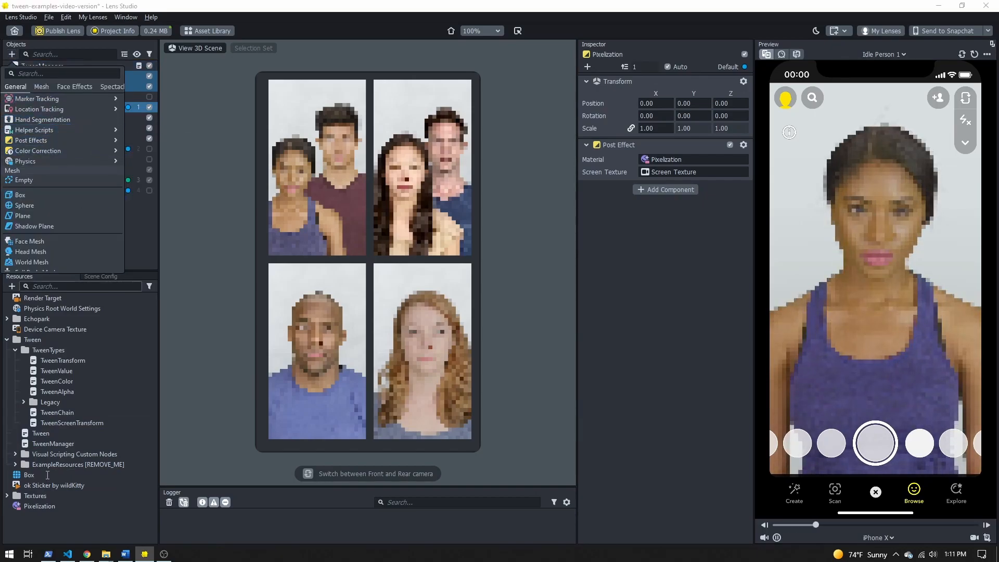
{"action": "left_click", "coordinate": [40, 517]}
- Lower the Pixelization material's Size parameter to about 24, and raise it to about 324
{"action": "left_click", "coordinate": [35, 507]}
{"action": "left_click", "coordinate": [36, 508]}
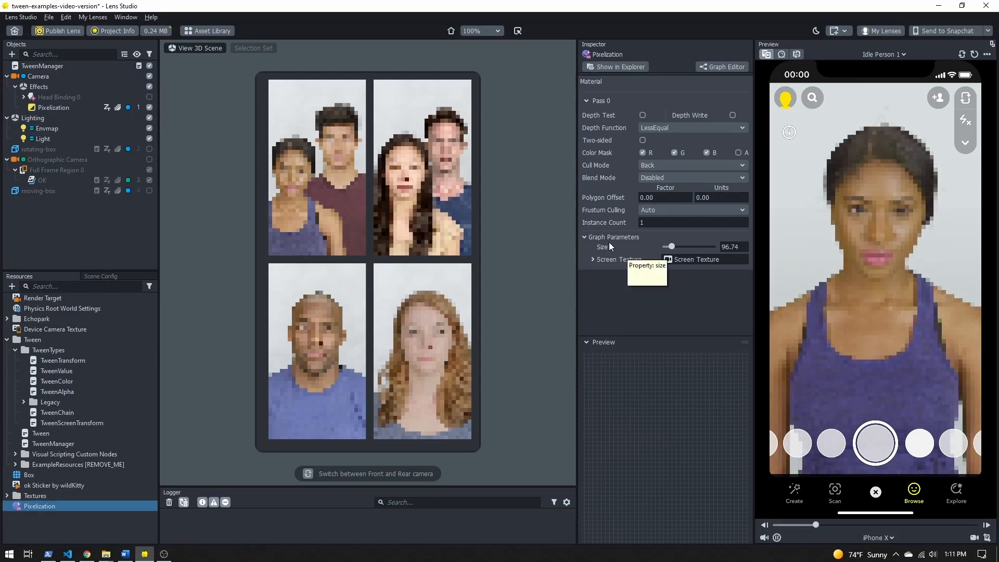
{"action": "mouse_move", "coordinate": [671, 247]}
{"action": "left_mouse_down"}
{"action": "mouse_move", "coordinate": [717, 242]}
{"action": "mouse_move", "coordinate": [667, 247]}
{"action": "left_mouse_up"}
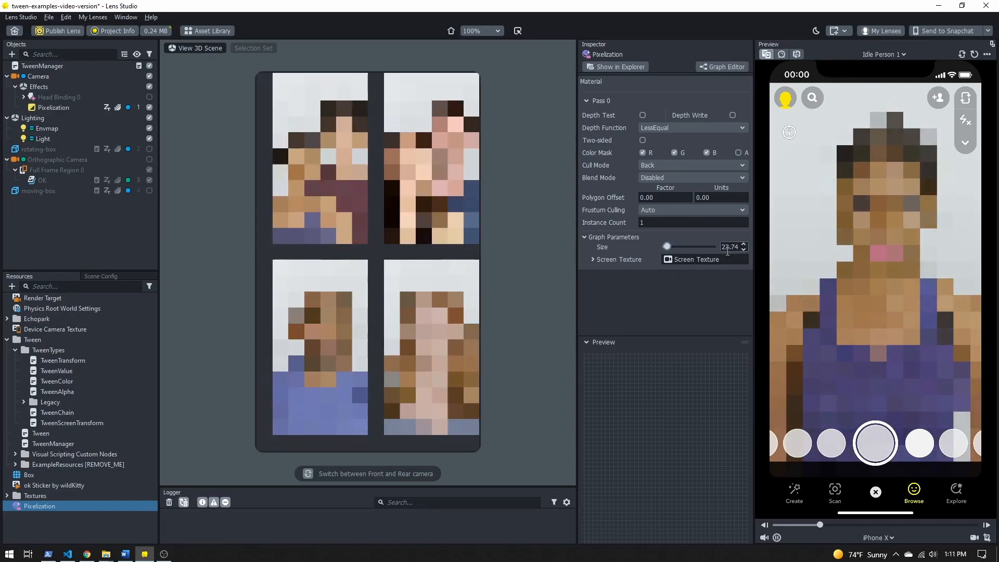
{"action": "mouse_move", "coordinate": [669, 245]}
{"action": "left_mouse_down"}
{"action": "mouse_move", "coordinate": [705, 247]}
{"action": "mouse_move", "coordinate": [678, 246]}
{"action": "mouse_move", "coordinate": [699, 249]}
{"action": "mouse_move", "coordinate": [687, 247]}
{"action": "left_mouse_up"}
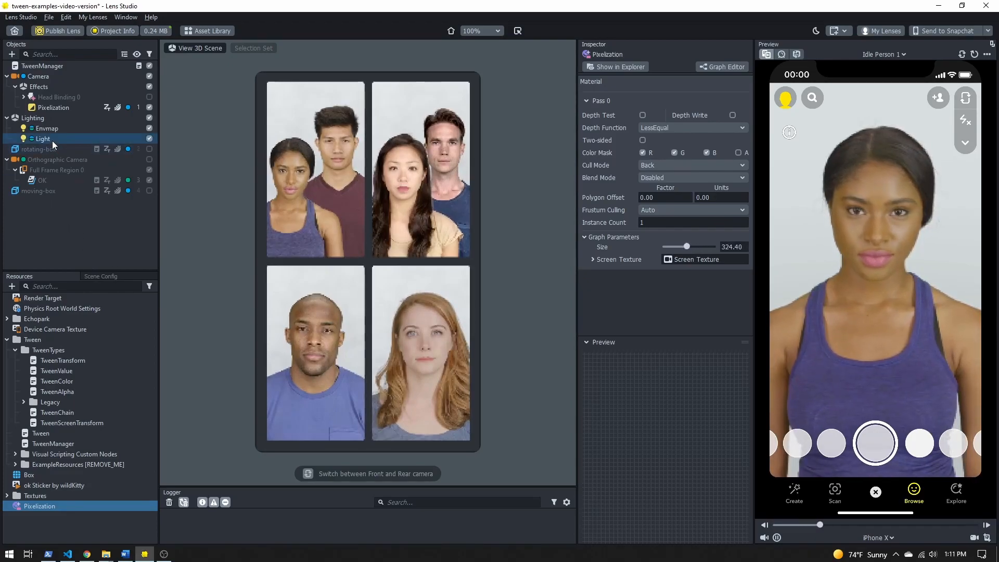
- Add a Script component to the Camera object and assign the TweenValue script to it
{"action": "left_click", "coordinate": [48, 76]}
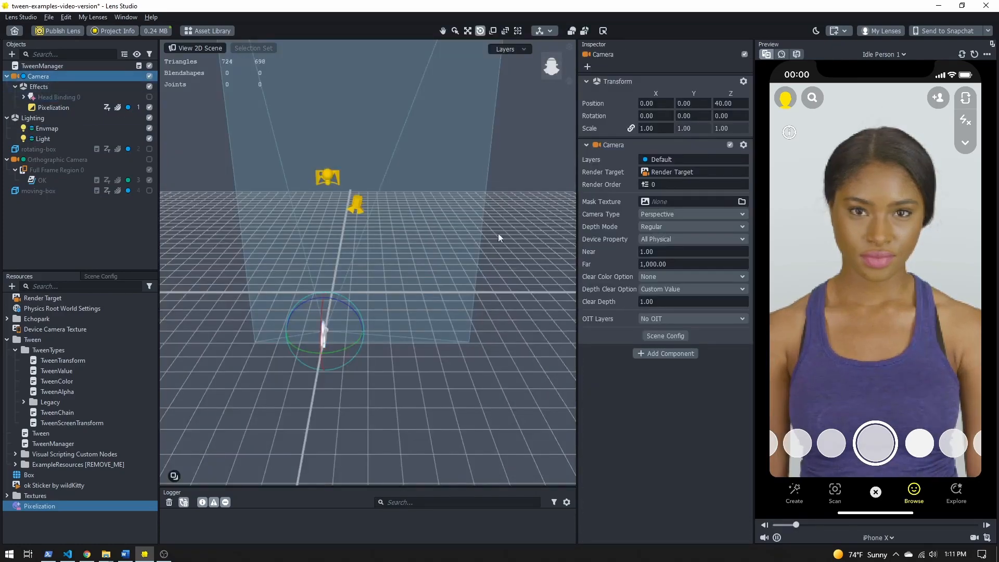
{"action": "left_click", "coordinate": [670, 354]}
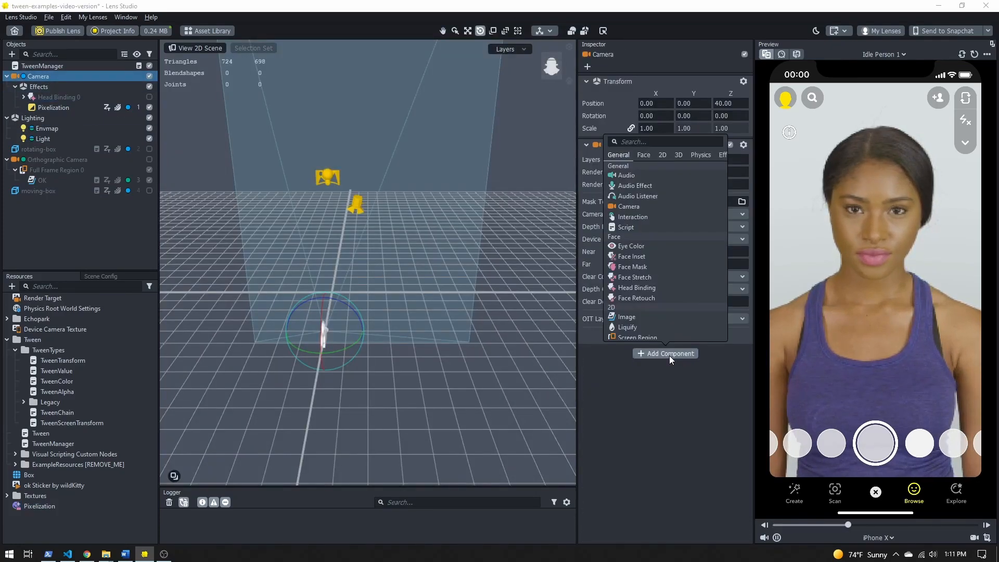
{"action": "left_click", "coordinate": [664, 226]}
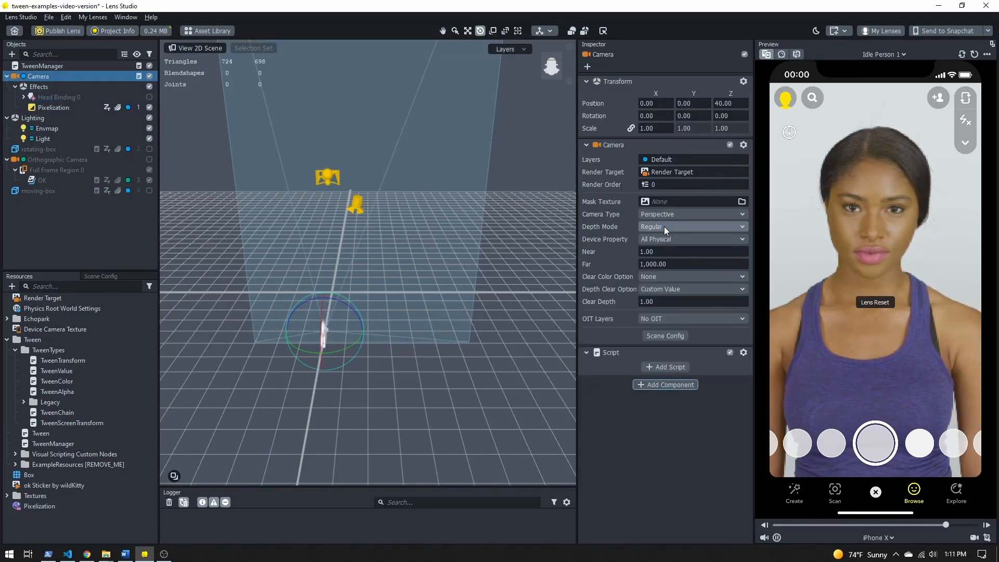
{"action": "left_click", "coordinate": [664, 366]}
{"action": "left_click", "coordinate": [420, 177]}
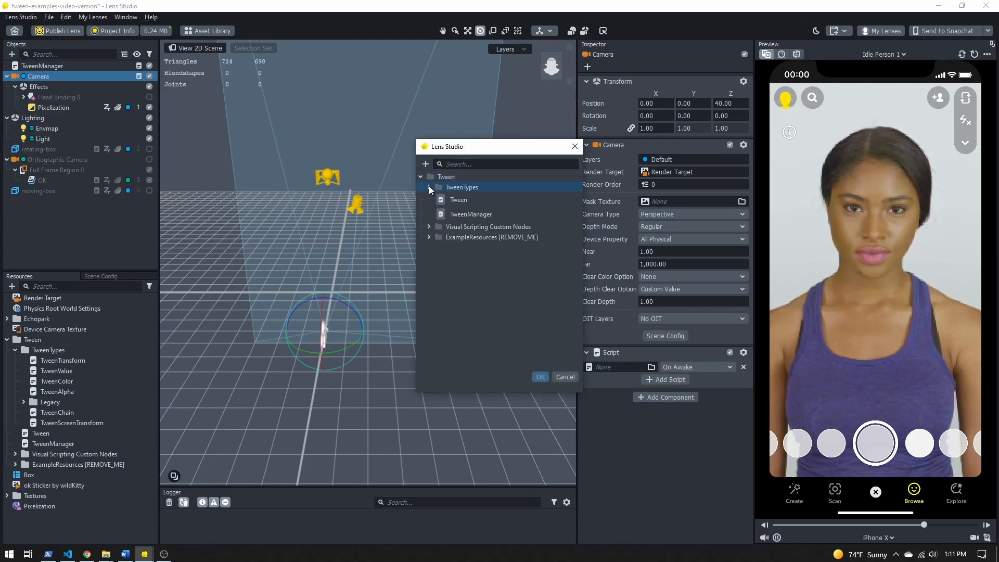
{"action": "left_click", "coordinate": [429, 187]}
{"action": "left_click", "coordinate": [503, 202]}
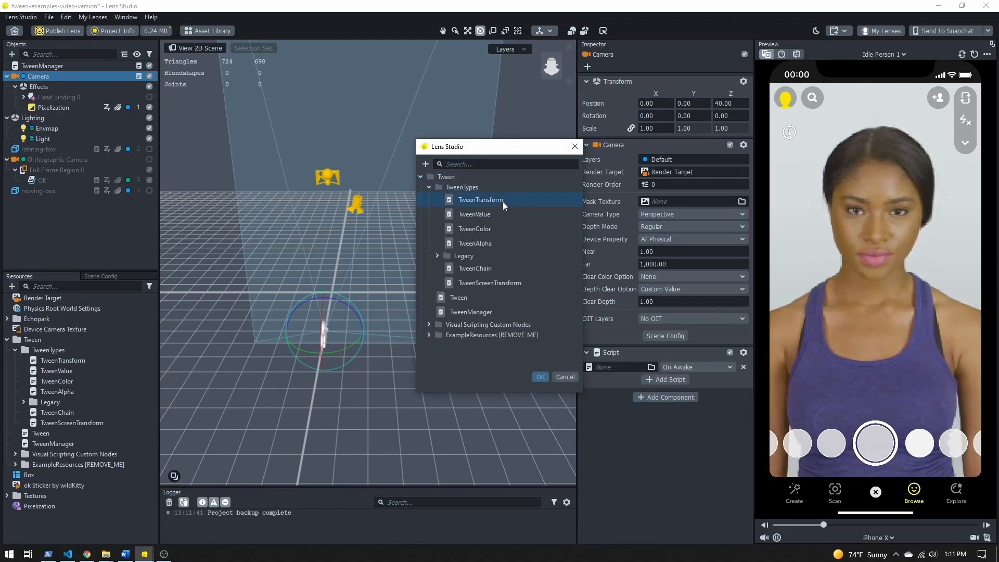
{"action": "left_click", "coordinate": [472, 214]}
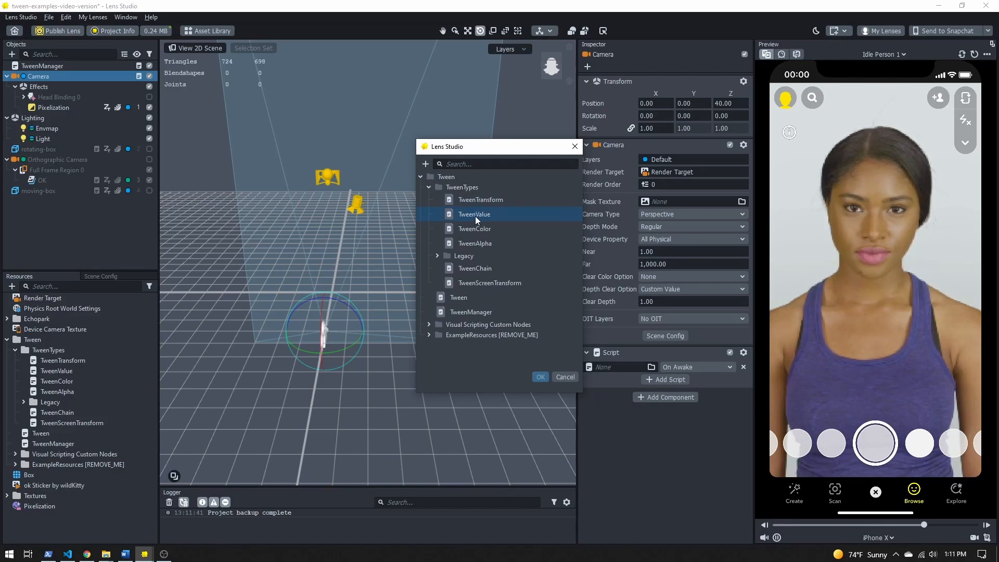
{"action": "left_click", "coordinate": [476, 217]}
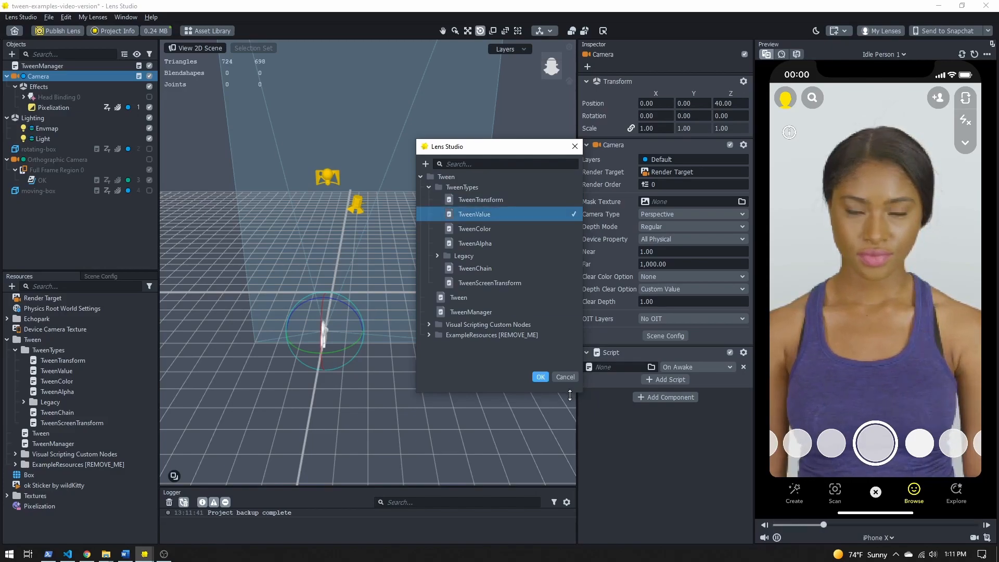
{"action": "left_click", "coordinate": [540, 376]}
- Try the Vec3 data type on the Camera's TweenValue script and switch it back to Int
{"action": "scroll", "coordinate": [611, 419], "scroll_direction": "down", "scroll_amount": 1}
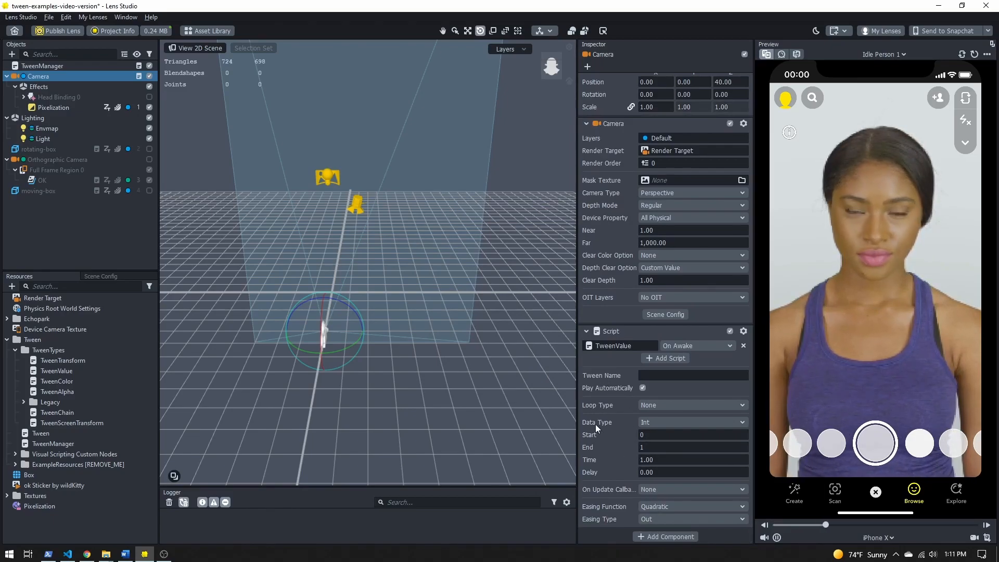
{"action": "left_click", "coordinate": [652, 422]}
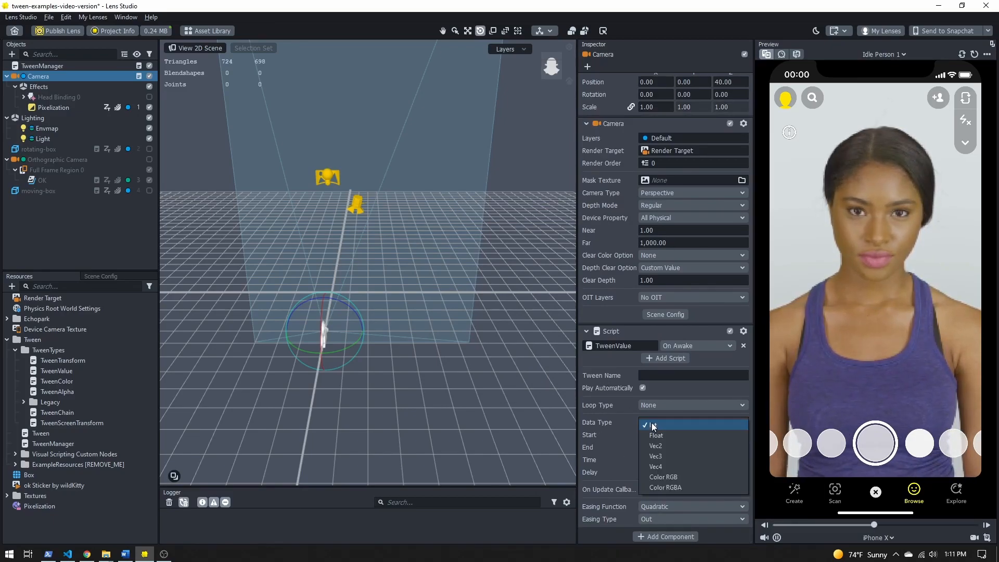
{"action": "left_click", "coordinate": [670, 457]}
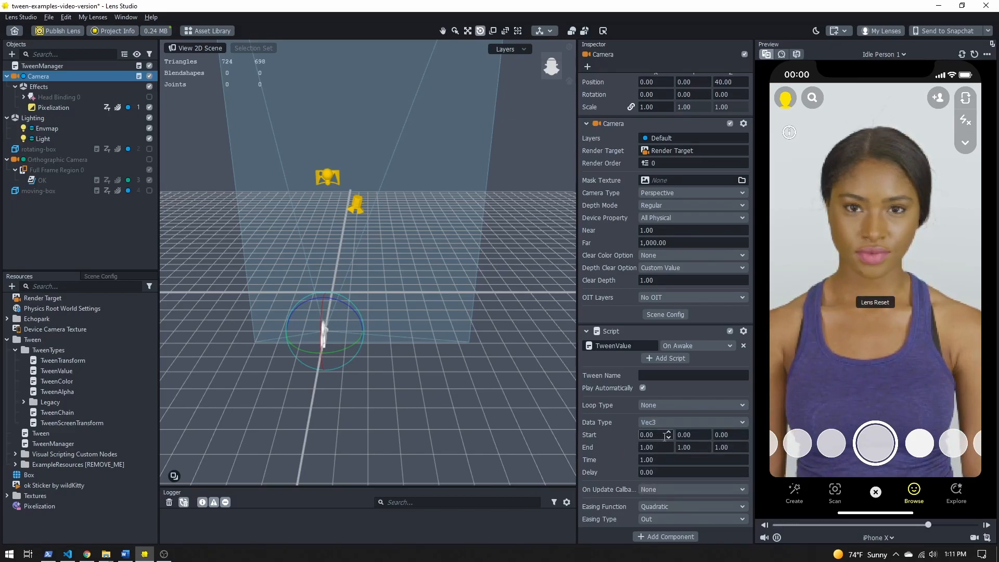
{"action": "left_click", "coordinate": [654, 424]}
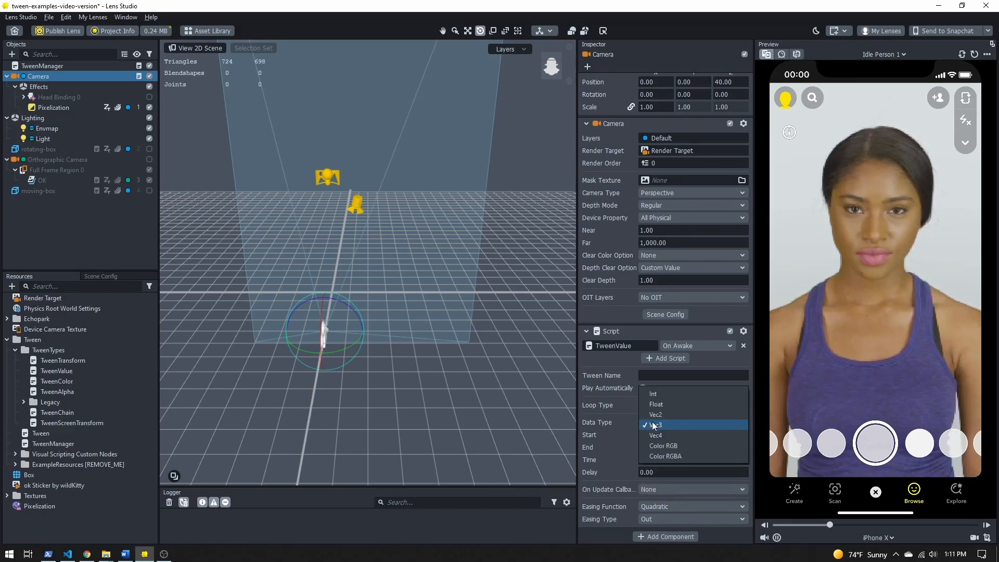
{"action": "left_click", "coordinate": [661, 394]}
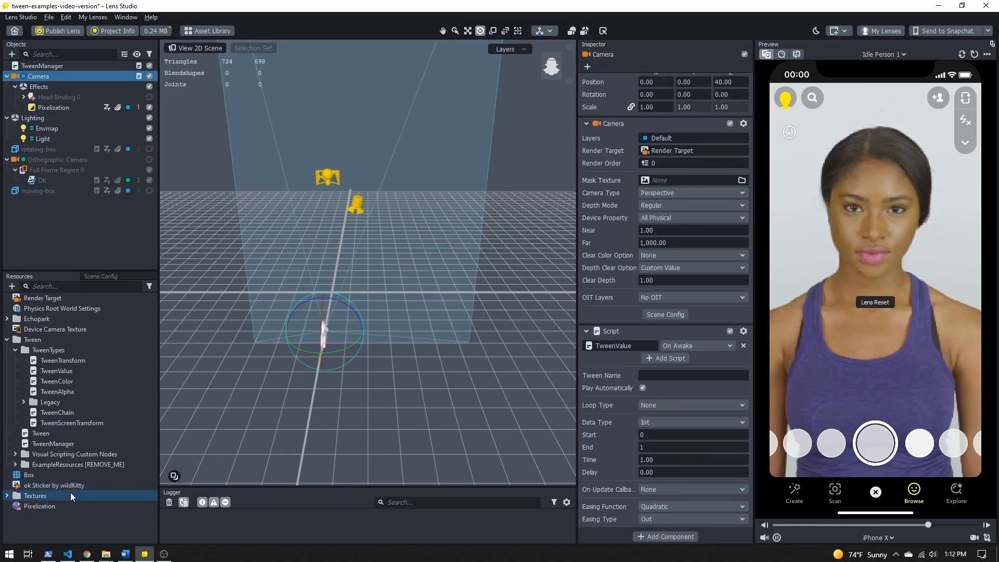
- Set the TweenValue's update callback to Set Material Parameter and choose Pixelization as its material
{"action": "left_click", "coordinate": [661, 490]}
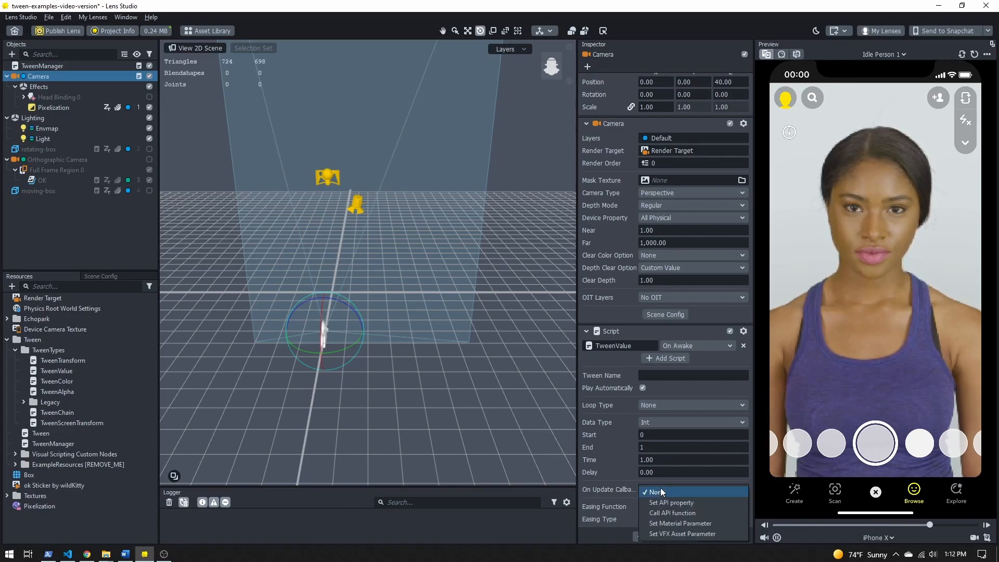
{"action": "left_click", "coordinate": [670, 523]}
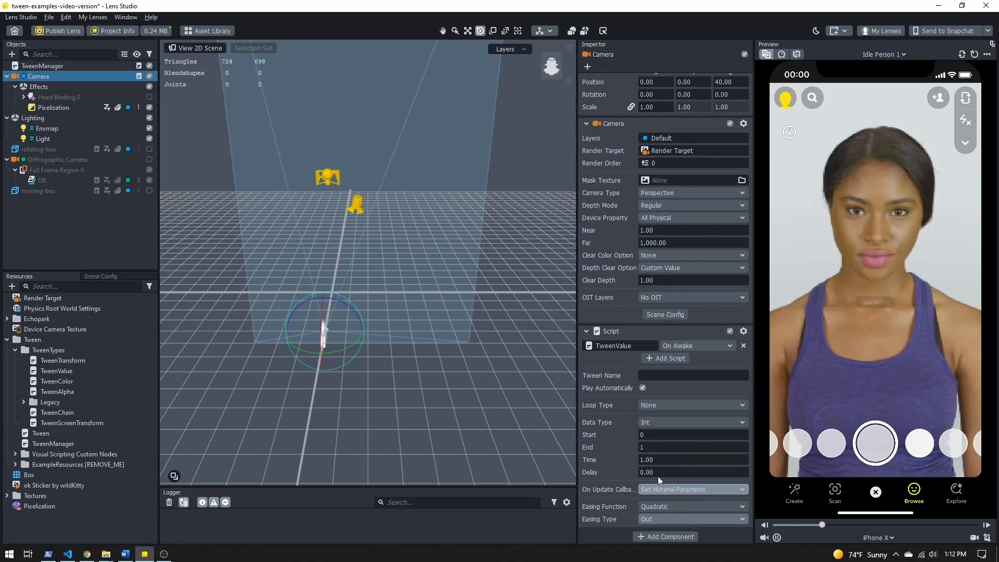
{"action": "left_click", "coordinate": [585, 124]}
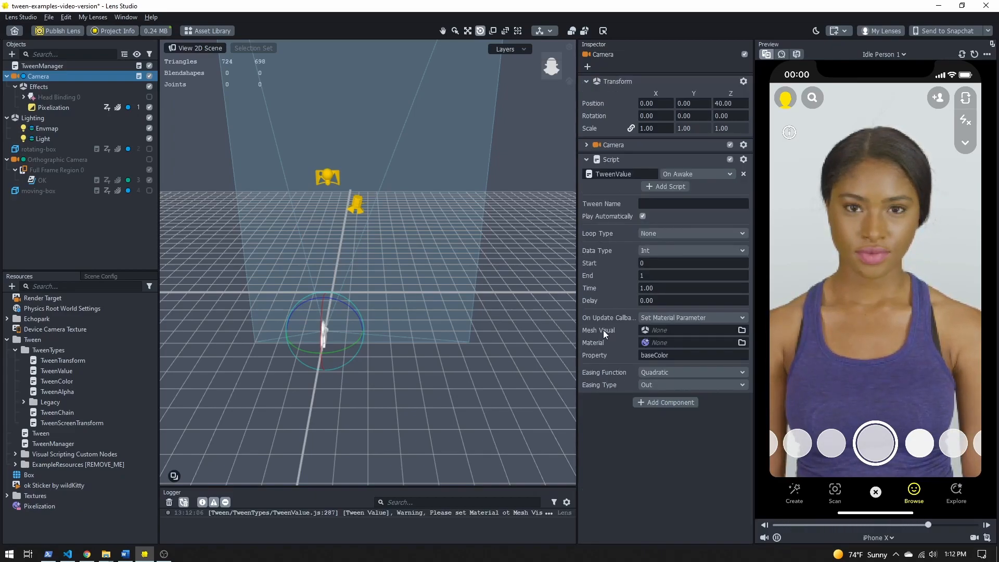
{"action": "left_click", "coordinate": [667, 342]}
{"action": "double_click", "coordinate": [460, 188]}
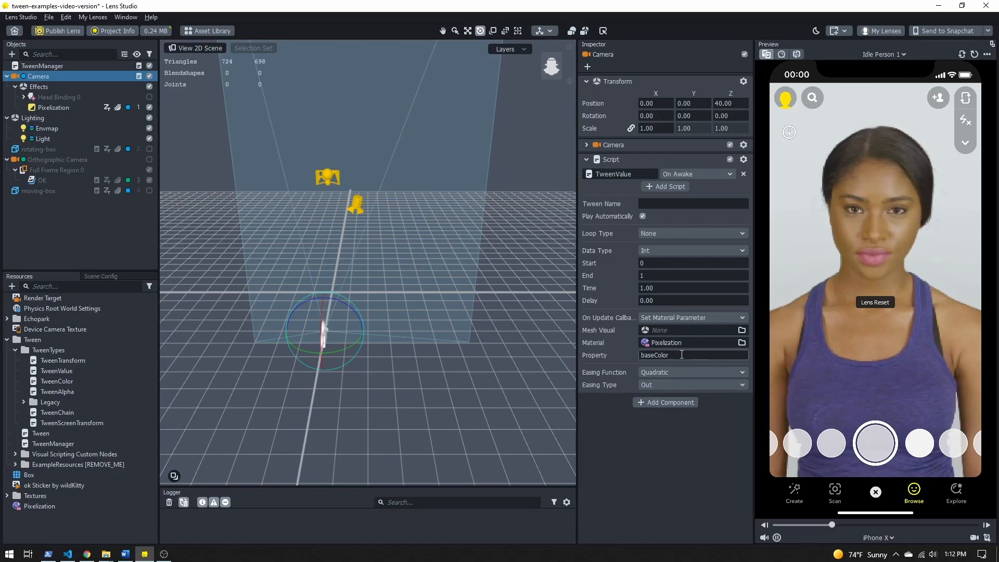
- Lower the Pixelization material's Size to about 301, and set the material property driven by the Camera's TweenValue to size
{"action": "left_click", "coordinate": [61, 505]}
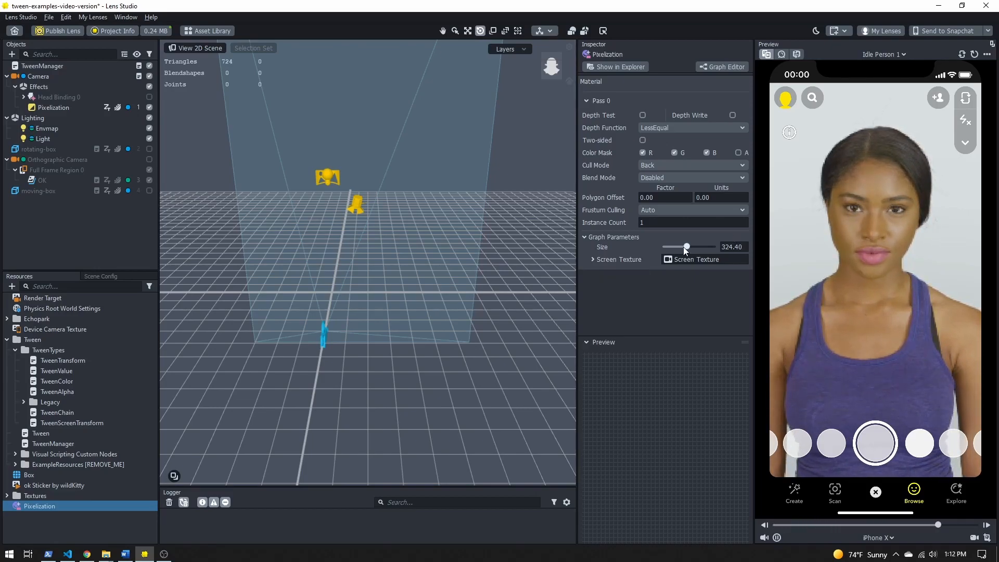
{"action": "mouse_move", "coordinate": [687, 249]}
{"action": "left_mouse_down"}
{"action": "mouse_move", "coordinate": [670, 250]}
{"action": "mouse_move", "coordinate": [684, 246]}
{"action": "left_mouse_up"}
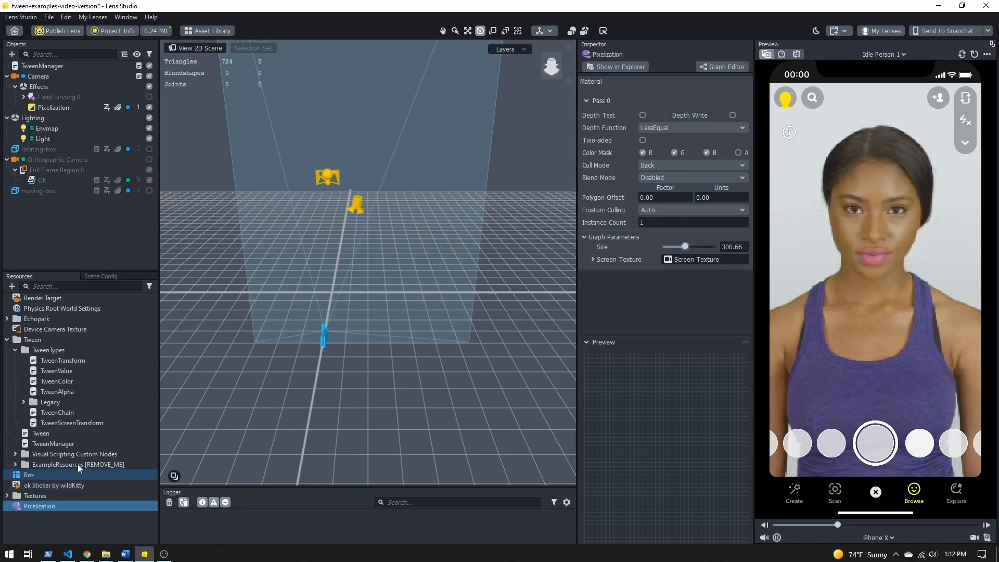
{"action": "left_click", "coordinate": [84, 75]}
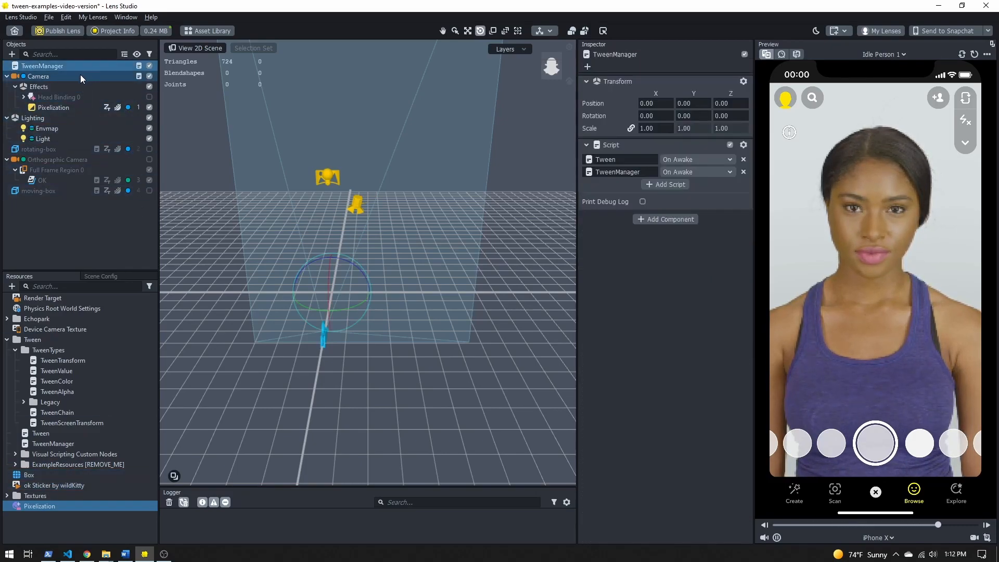
{"action": "double_click", "coordinate": [671, 355]}
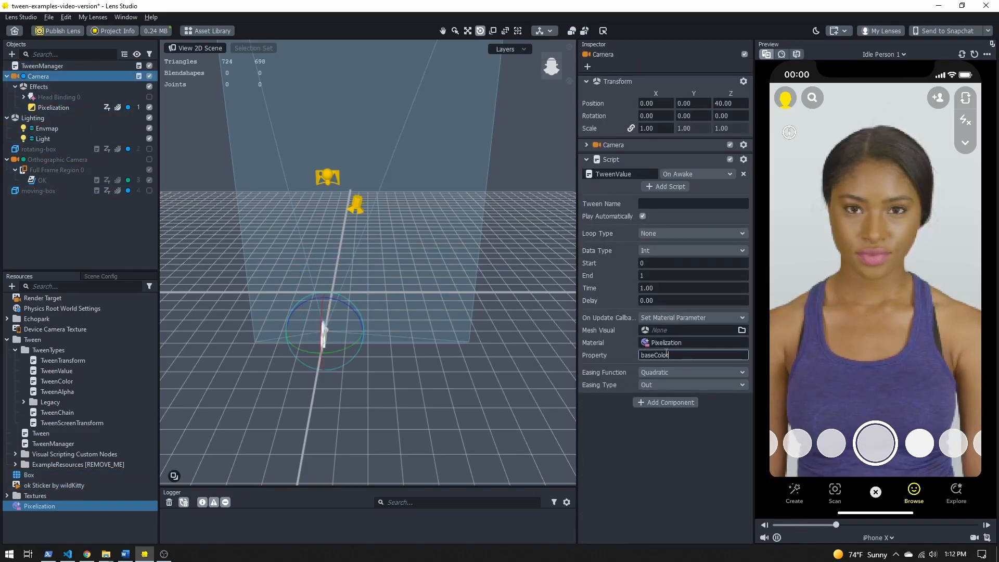
{"action": "type", "text": "siz"}
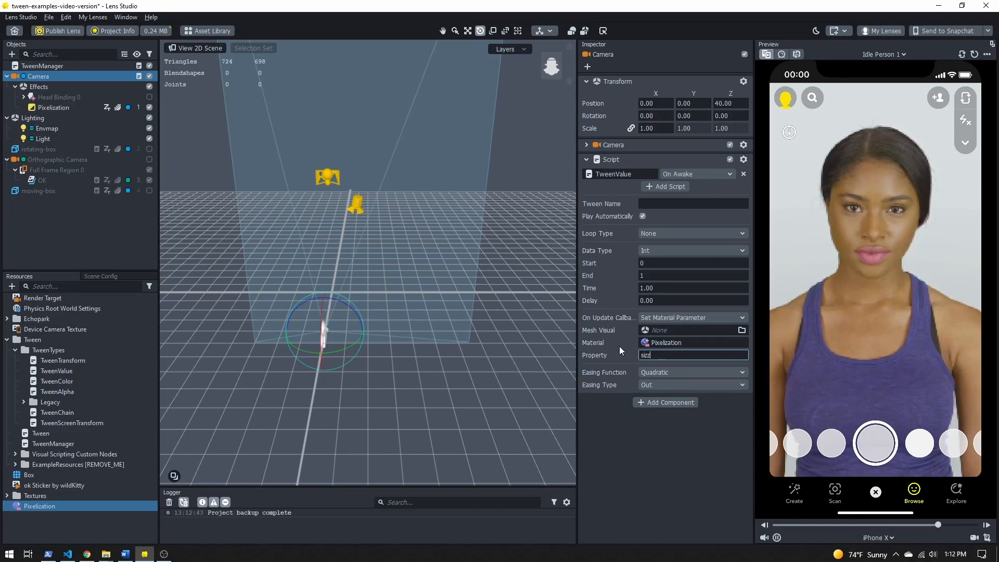
{"action": "type", "text": "e"}
- Set the TweenValue's start to 50 and end to 300, and restart the lens preview to play the tween
{"action": "left_click", "coordinate": [640, 263]}
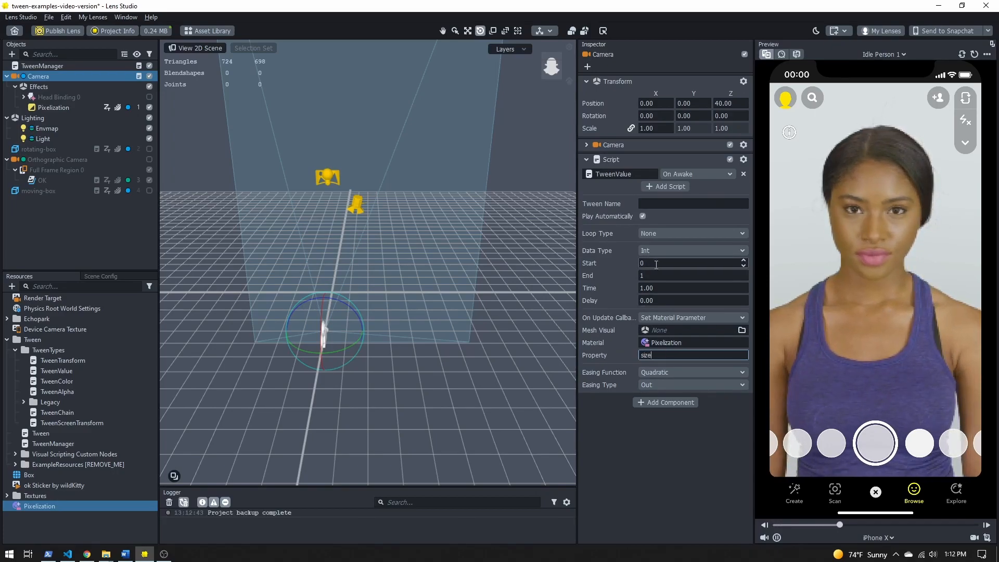
{"action": "type", "text": "50"}
{"action": "key", "text": "Tab"}
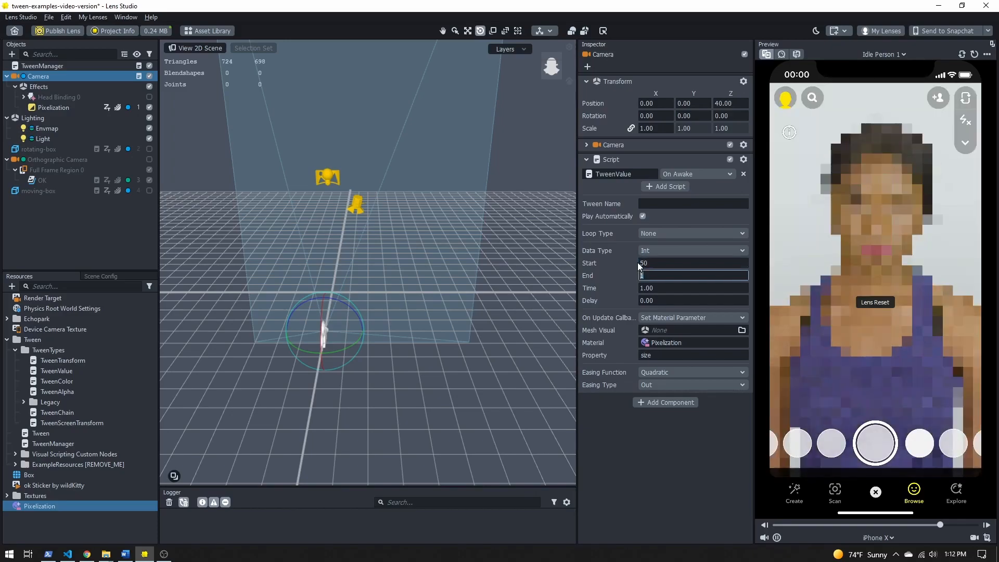
{"action": "type", "text": "300"}
{"action": "key", "text": "Tab"}
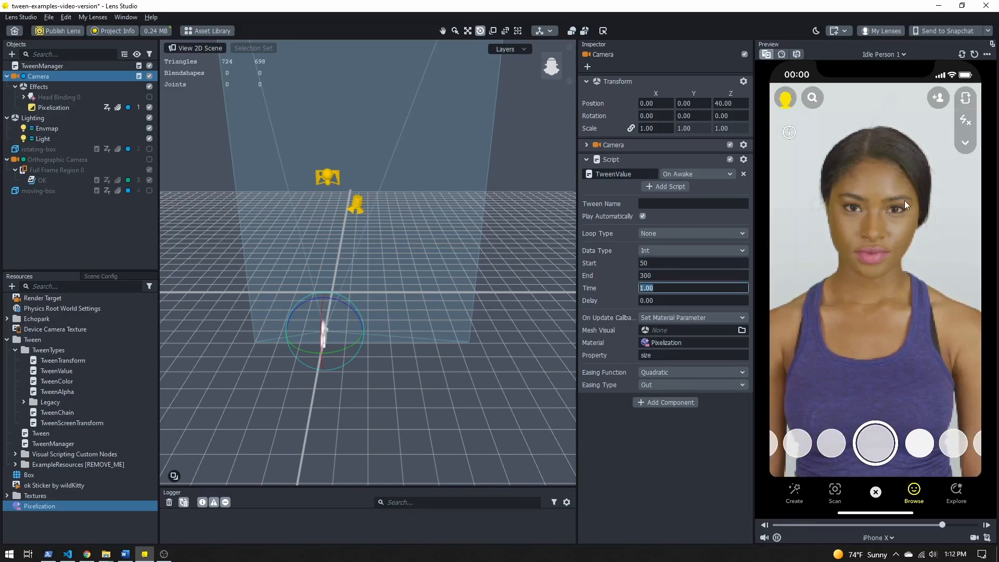
{"action": "left_click", "coordinate": [974, 54]}
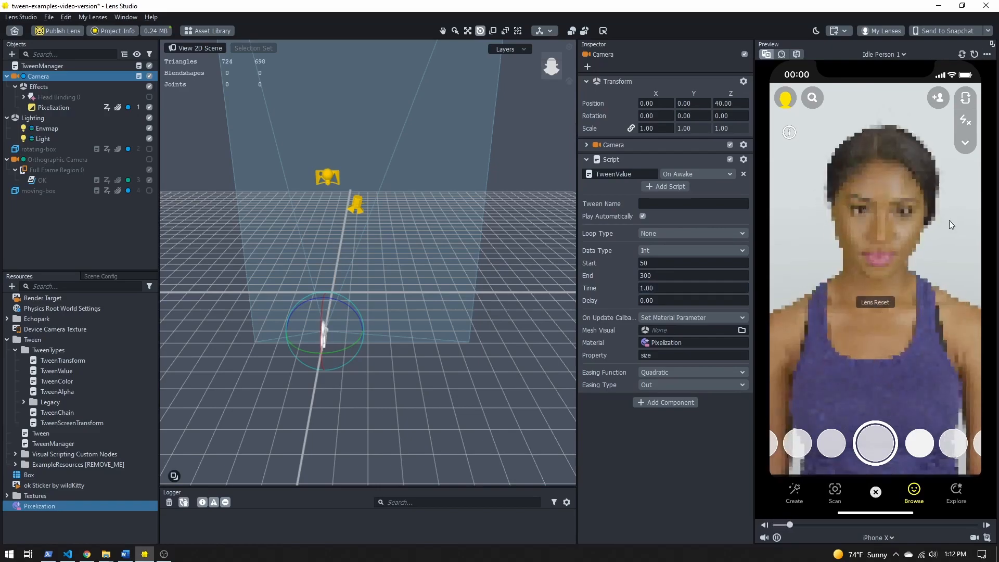
- Set the TweenValue's loop type to Ping Pong and its time to 5
{"action": "left_click", "coordinate": [655, 233]}
{"action": "left_click", "coordinate": [664, 257]}
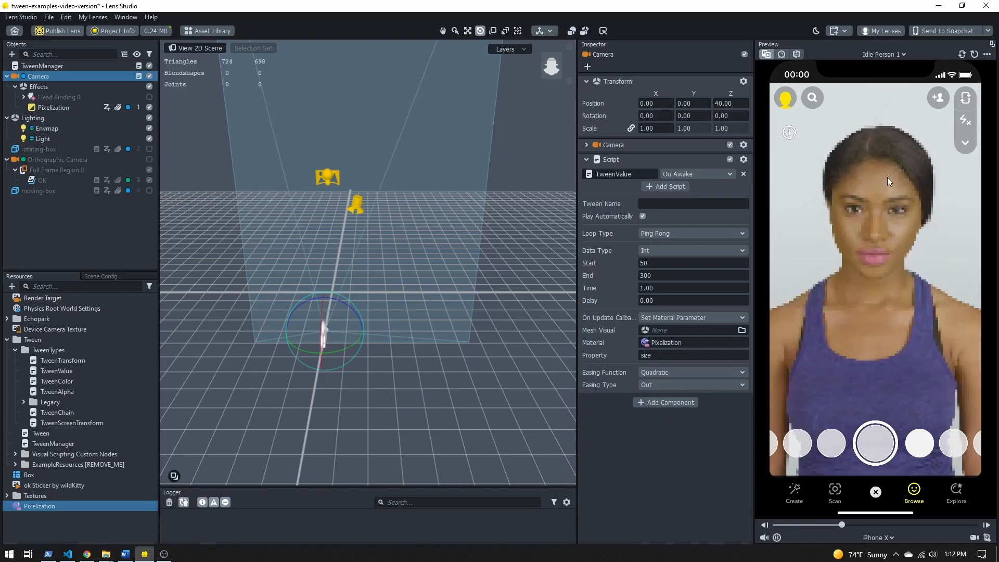
{"action": "left_click", "coordinate": [643, 288]}
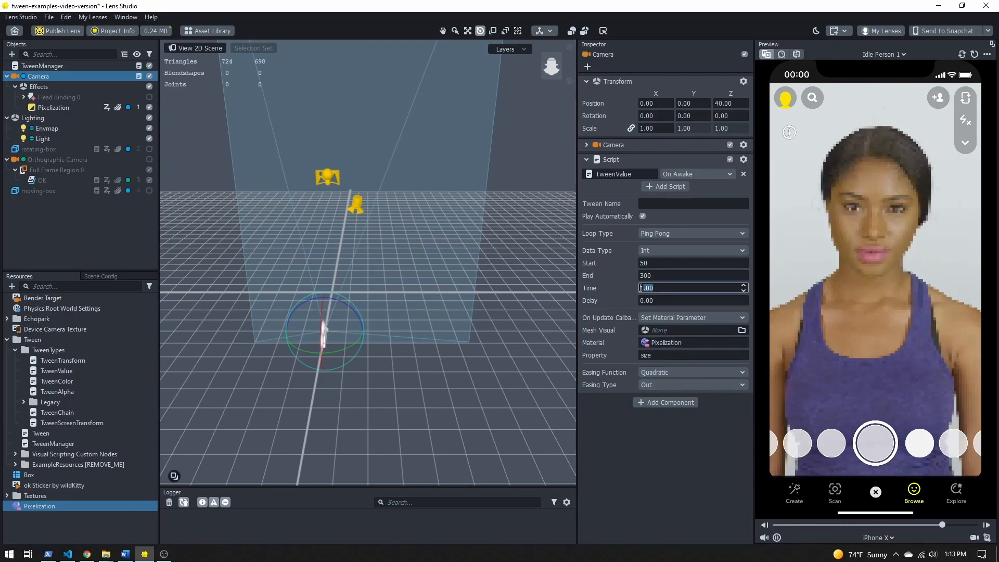
{"action": "type", "text": "5"}
{"action": "key", "text": "Return"}
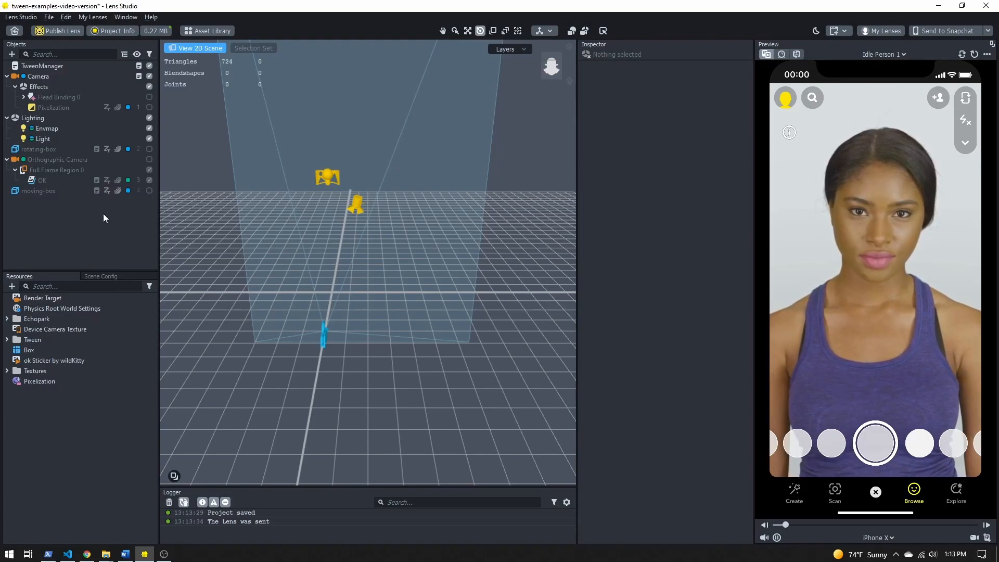
- Create a new script resource and rename it Callback
{"action": "left_click", "coordinate": [60, 275]}
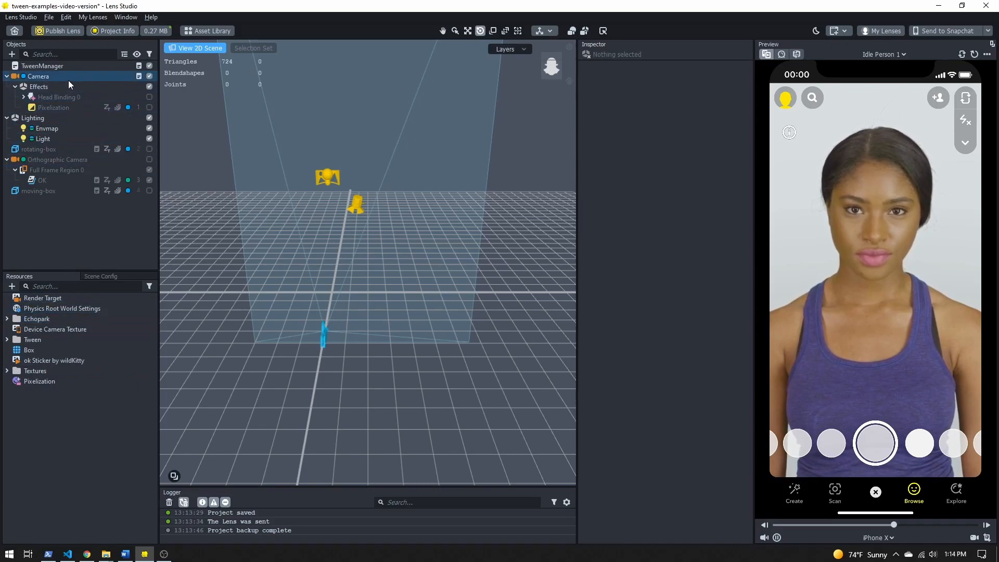
{"action": "left_click", "coordinate": [11, 287]}
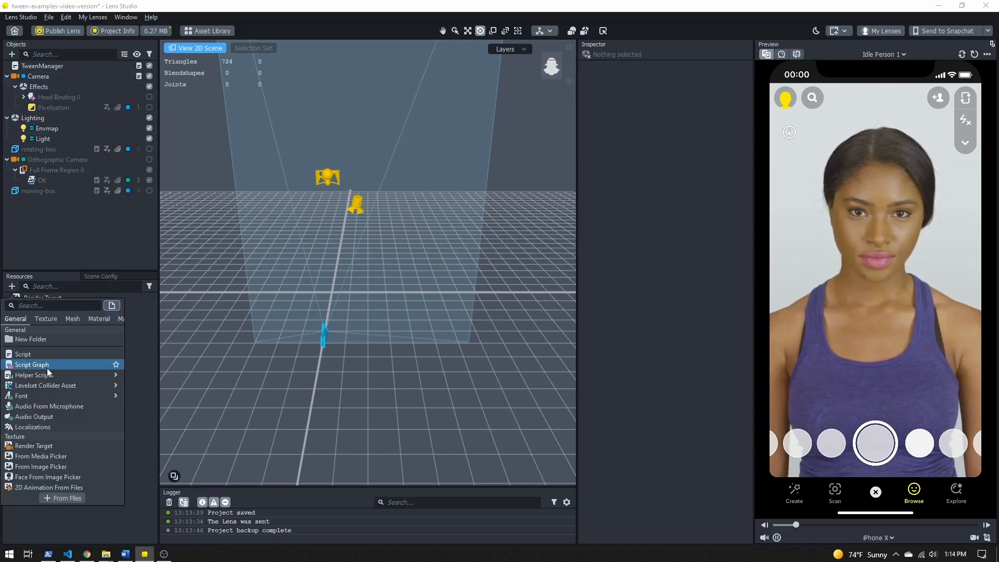
{"action": "left_click", "coordinate": [51, 353]}
{"action": "right_click", "coordinate": [56, 394]}
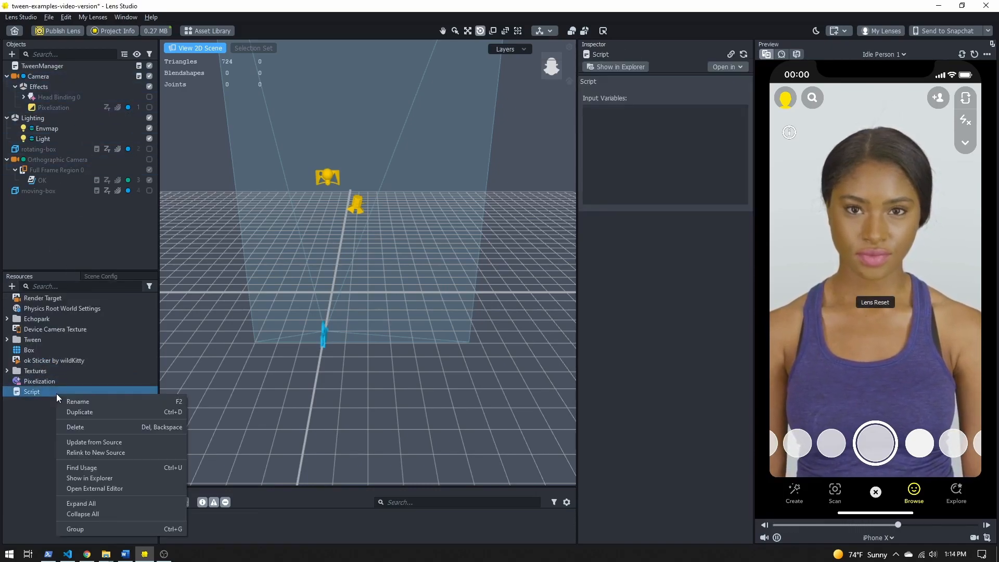
{"action": "left_click", "coordinate": [64, 402]}
{"action": "type", "text": "Callback"}
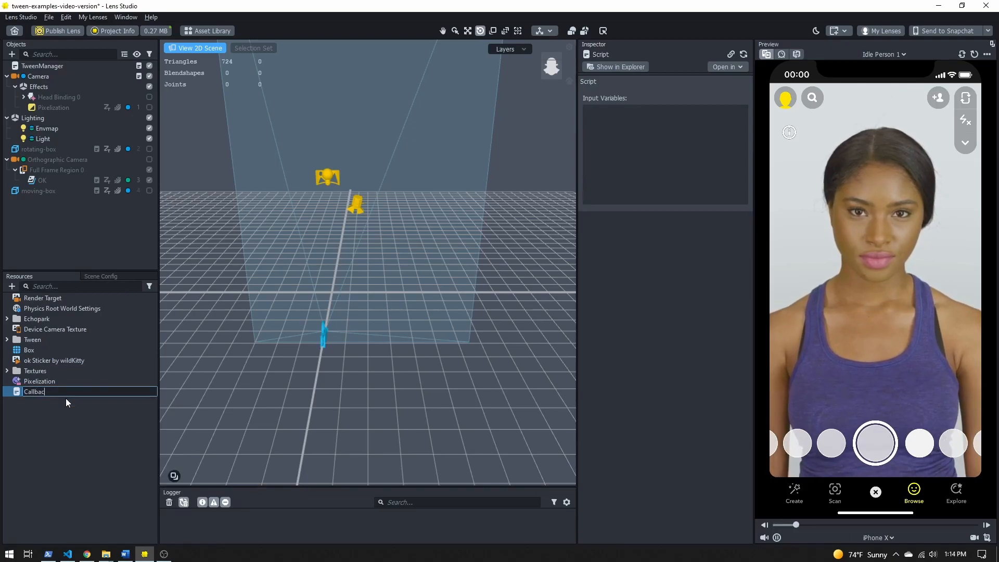
{"action": "key", "text": "Return"}
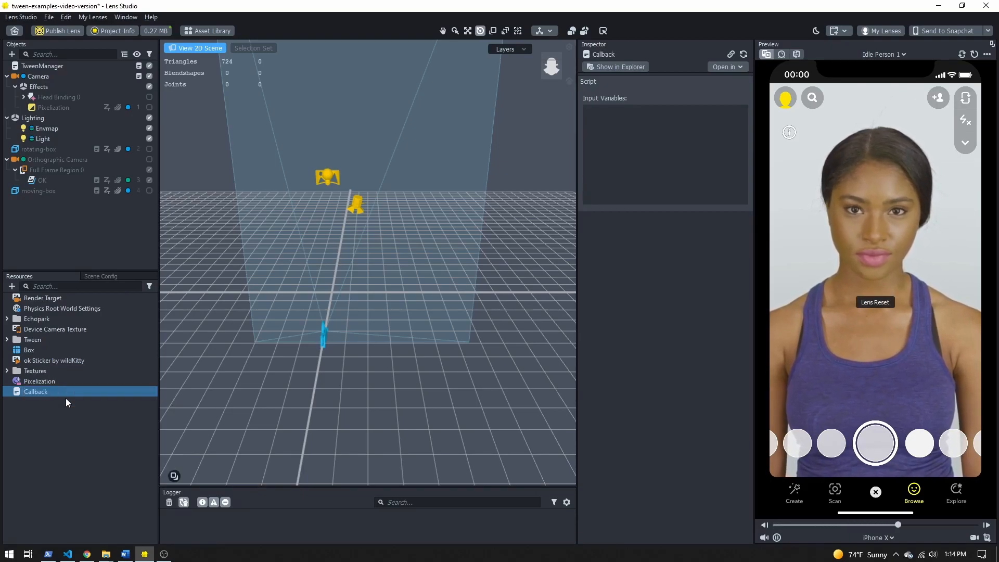
- Open Callback in the built-in editor and write a function recieveTweenValue(tweenValue) that runs print(tweenValue);
{"action": "left_click", "coordinate": [727, 66]}
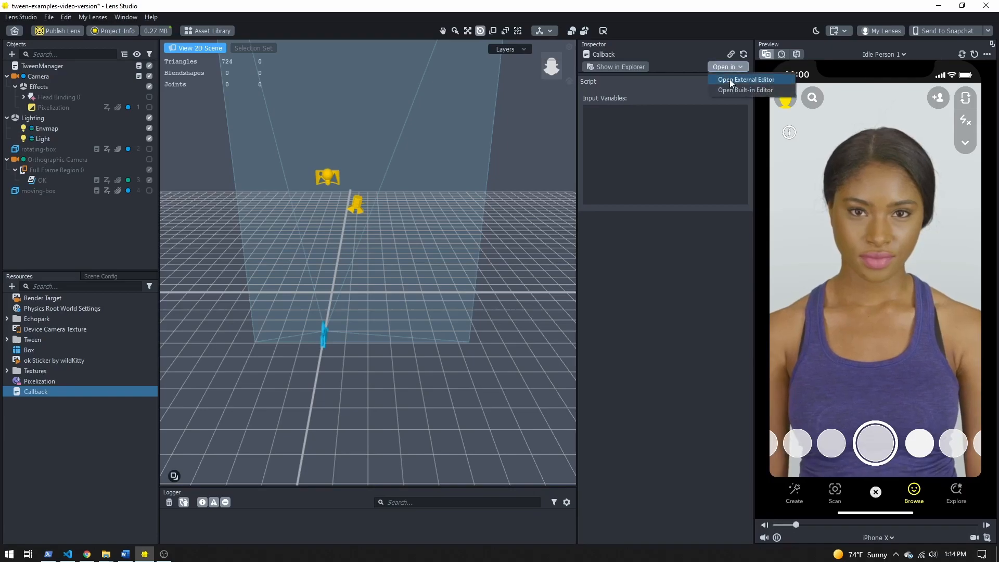
{"action": "left_click", "coordinate": [733, 91]}
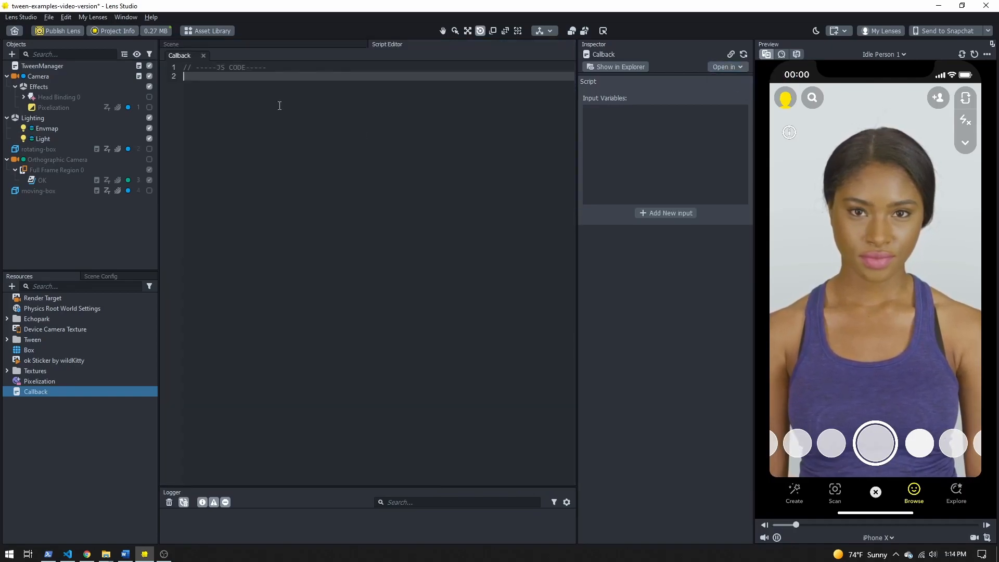
{"action": "type", "text": "function"}
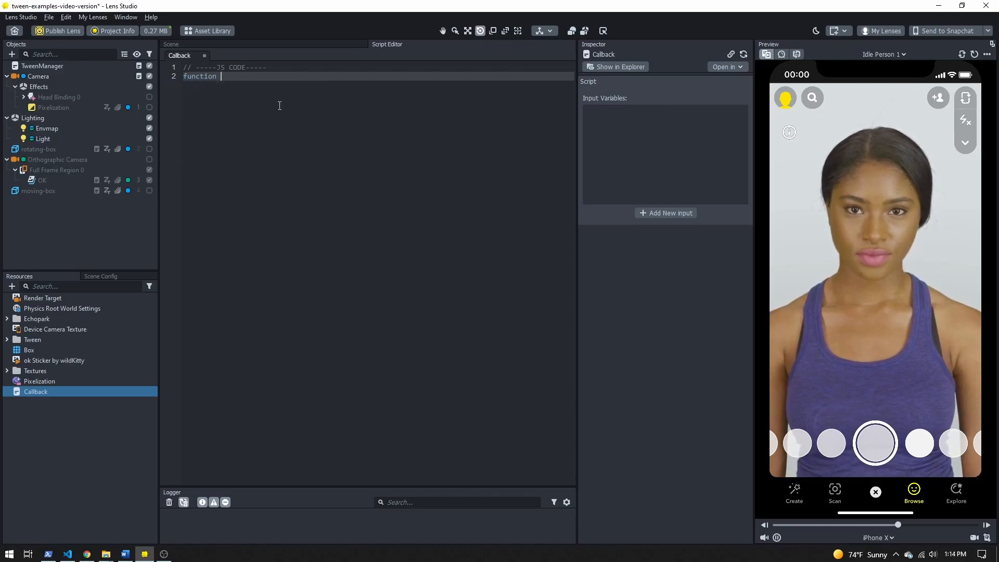
{"action": "type", "text": " recieve"}
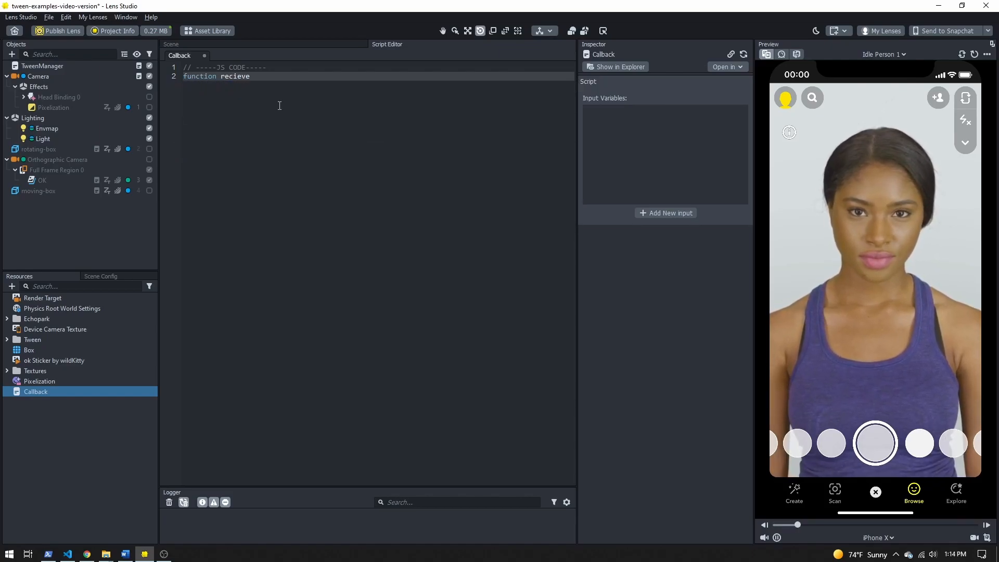
{"action": "type", "text": "TweenValue(tweenValue) {"}
{"action": "key", "text": "Return"}
{"action": "type", "text": "print(tweenValue);"}
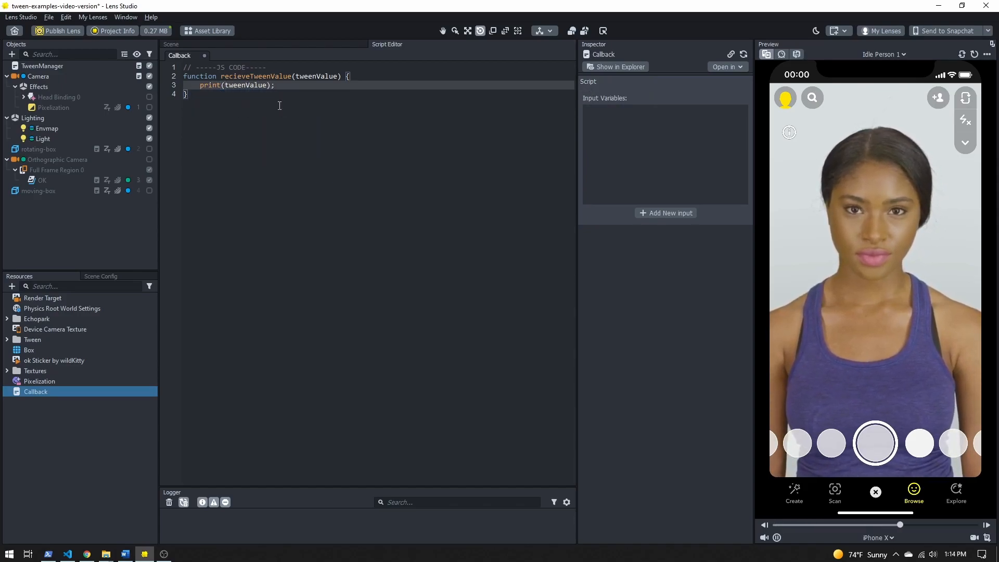
- Expose the function below its definition with the line script.api.recieveTweenValue = recieveTweenValue;
{"action": "key", "text": "Down"}
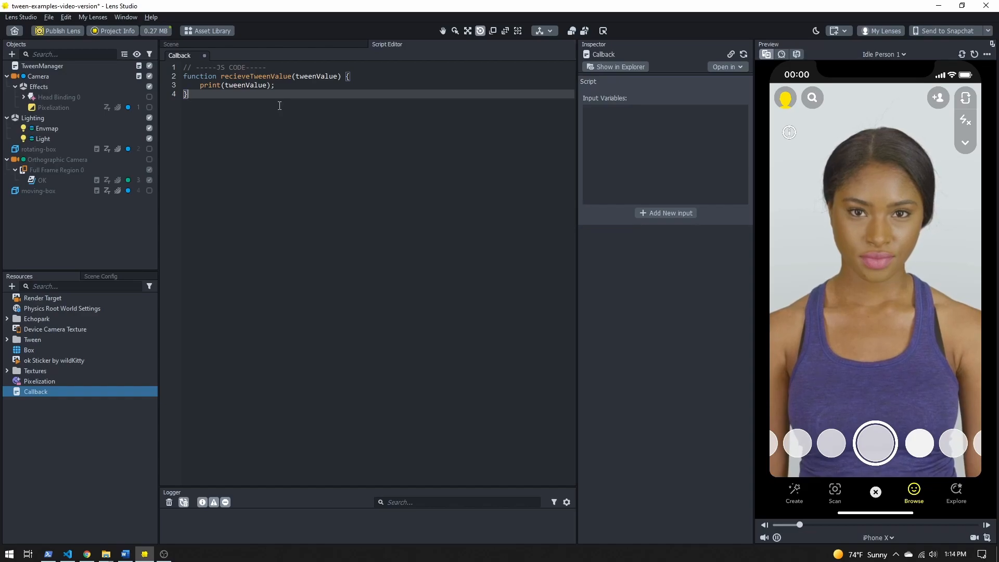
{"action": "key", "text": "Return"}
{"action": "key", "text": "Return"}
{"action": "type", "text": "script"}
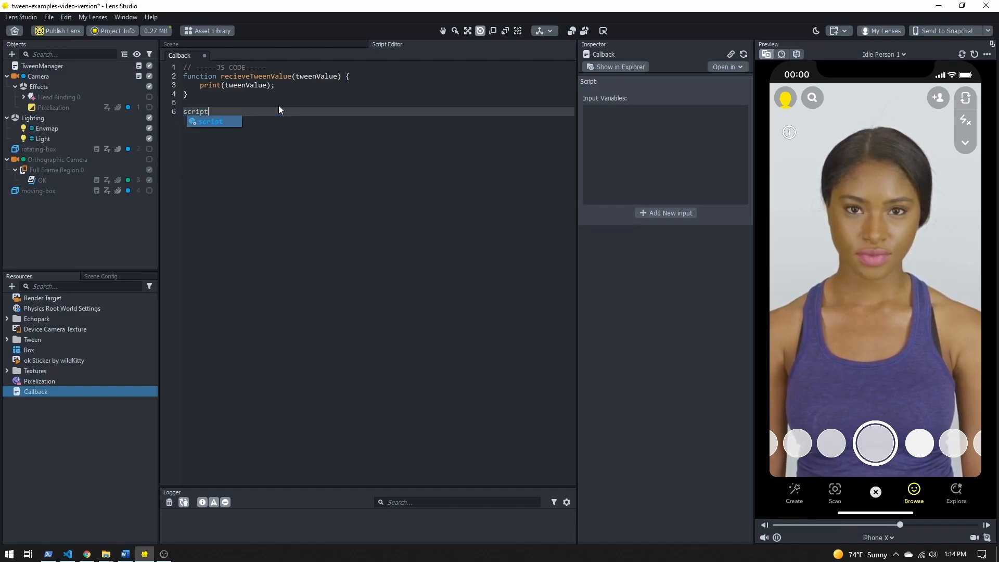
{"action": "type", "text": ".api.r"}
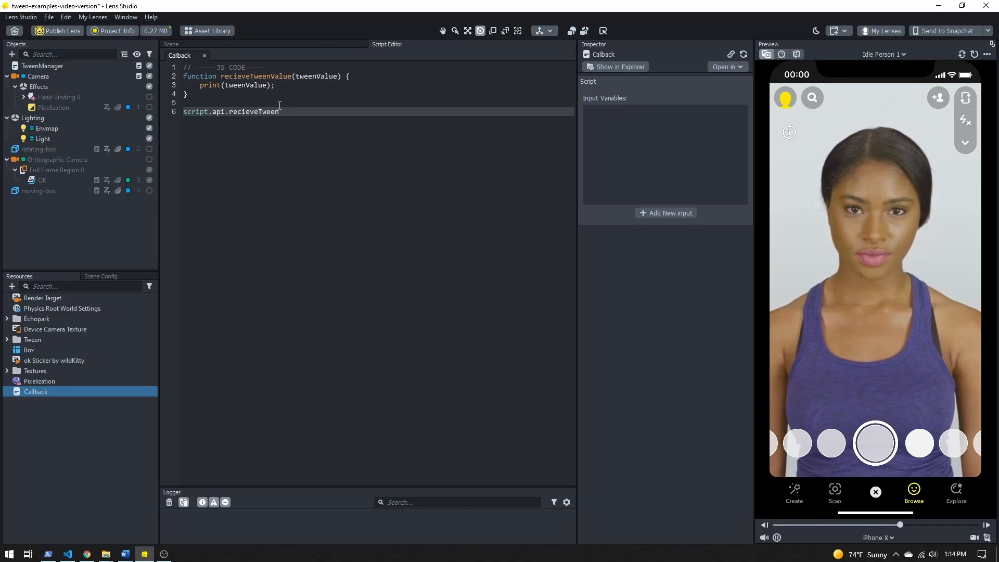
{"action": "type", "text": "ecie"}
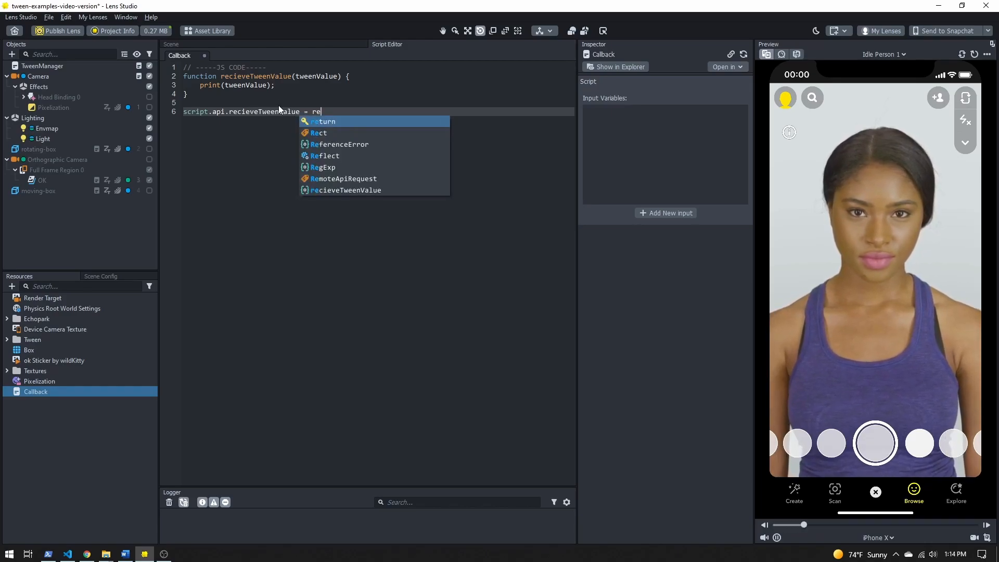
{"action": "key", "text": "Return"}
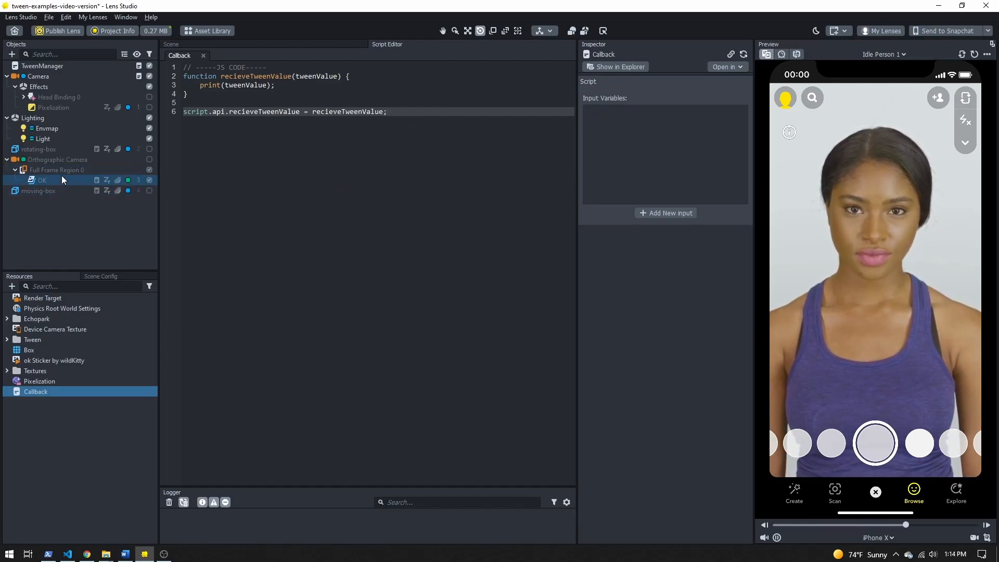
- Add the Callback script to the scene as its own new object
{"action": "left_click", "coordinate": [43, 190]}
{"action": "left_click", "coordinate": [52, 239]}
{"action": "left_click", "coordinate": [27, 392]}
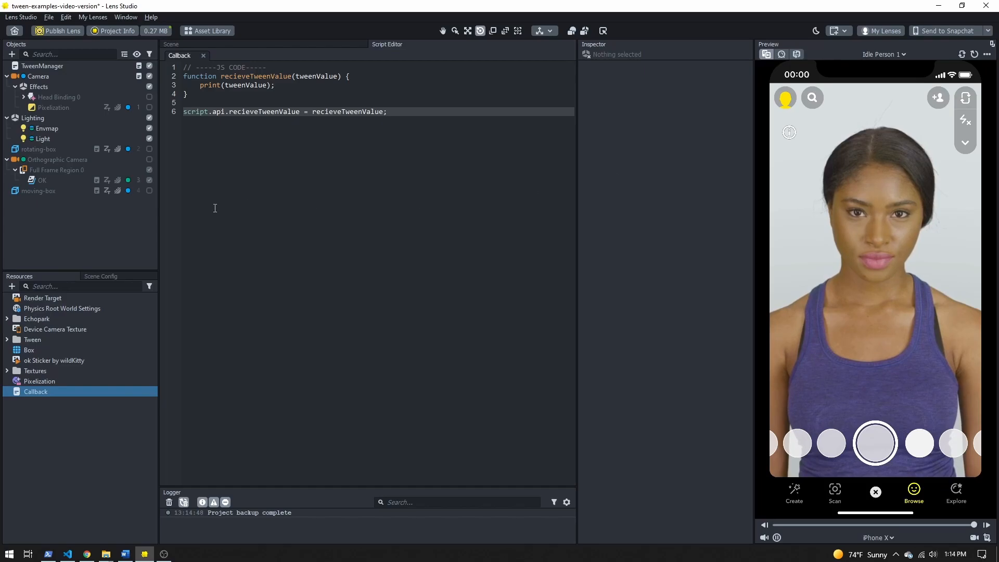
{"action": "left_click_drag", "start_coordinate": [46, 229], "coordinate": [48, 227]}
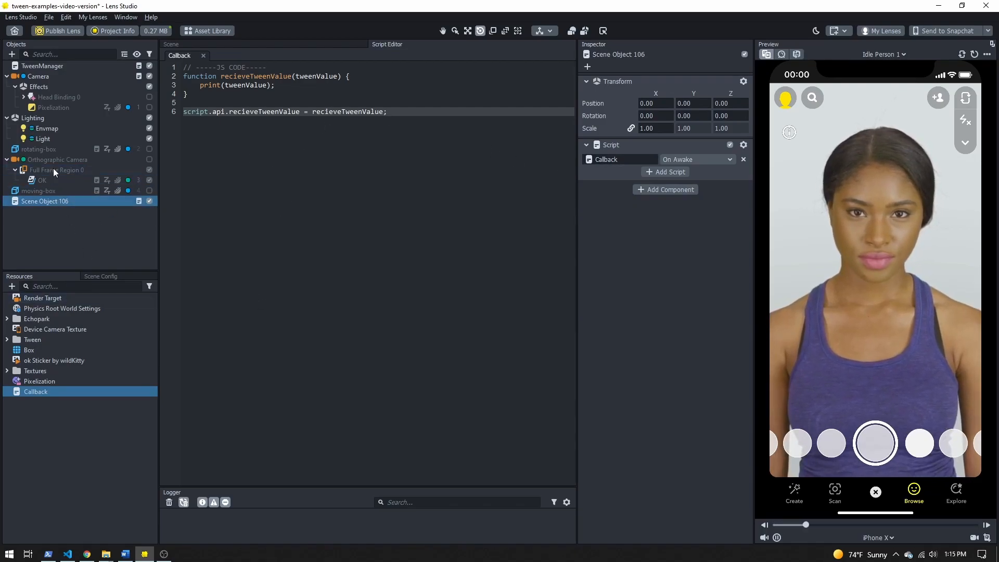
- Add a second Script component to the Camera object and assign the TweenValue script to it
{"action": "left_click", "coordinate": [41, 77]}
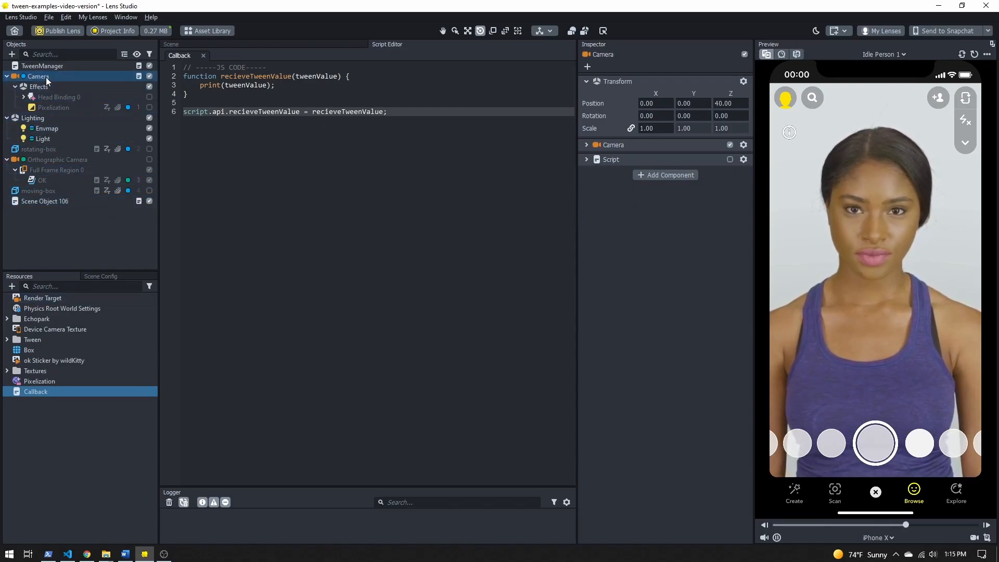
{"action": "left_click", "coordinate": [659, 173]}
{"action": "left_click", "coordinate": [630, 281]}
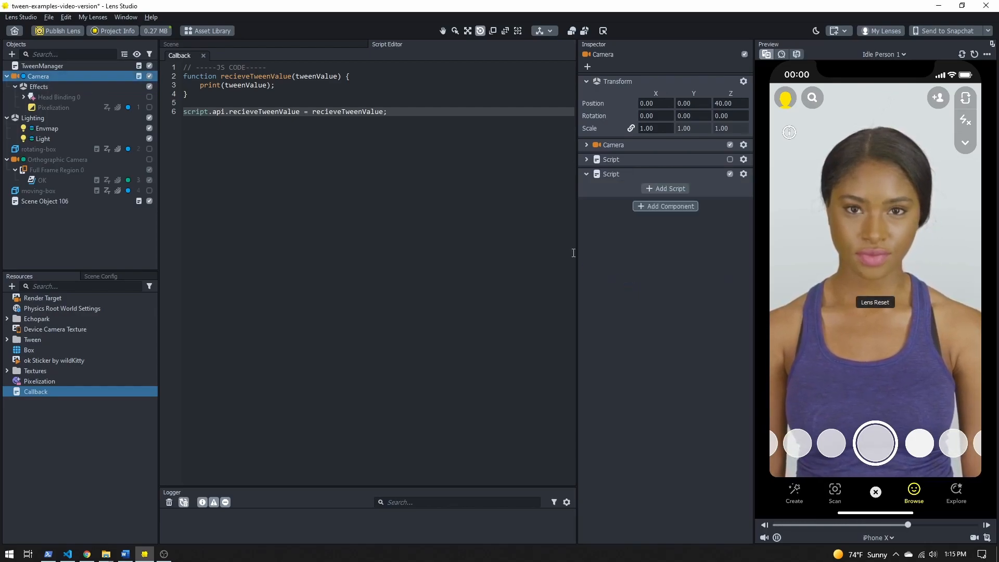
{"action": "left_click", "coordinate": [676, 189]}
{"action": "left_click", "coordinate": [421, 177]}
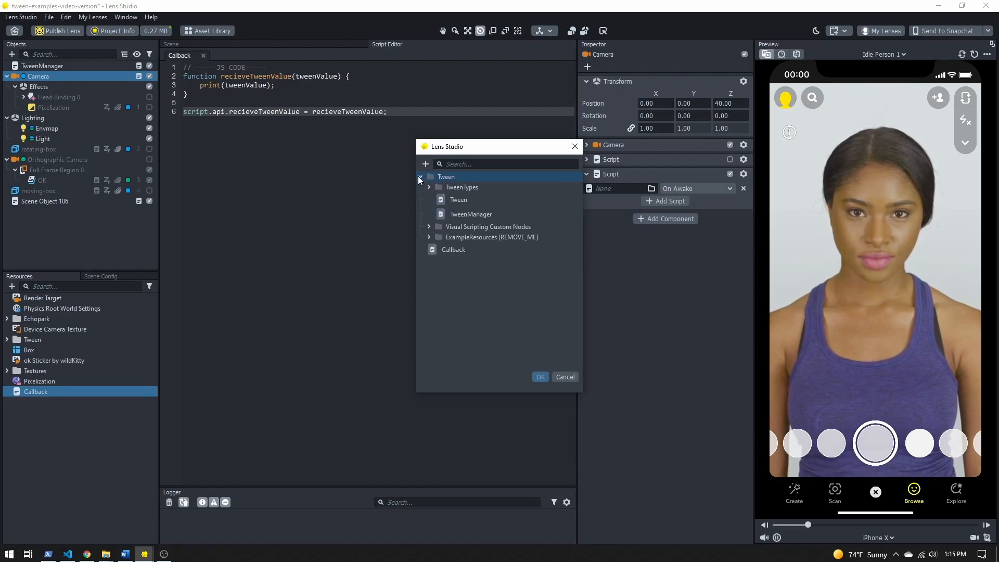
{"action": "left_click", "coordinate": [429, 187]}
{"action": "left_click", "coordinate": [472, 214]}
{"action": "double_click", "coordinate": [483, 214]}
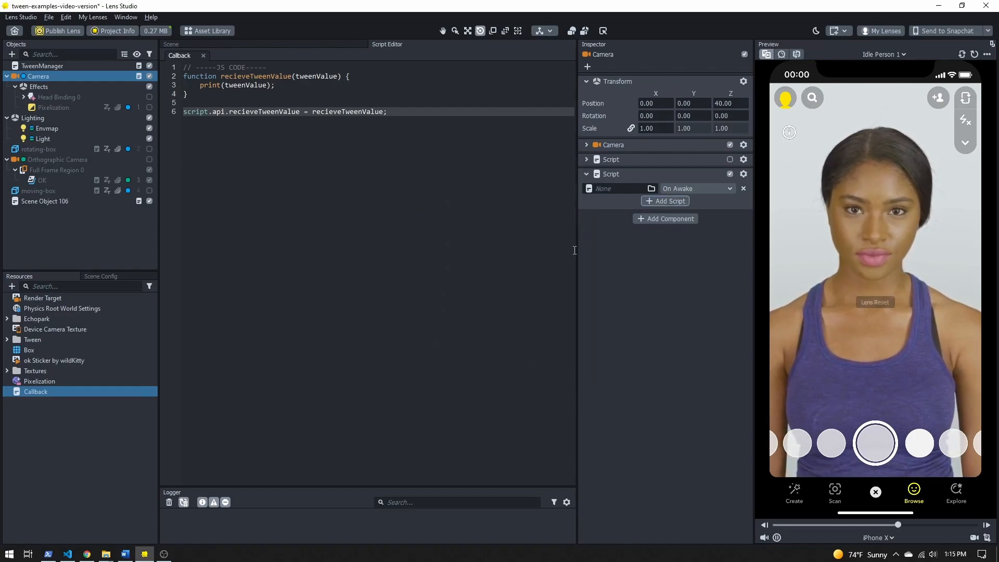
- Set the end value of the Camera's second TweenValue to 100
{"action": "left_click", "coordinate": [650, 290]}
{"action": "type", "text": "100"}
{"action": "key", "text": "Tab"}
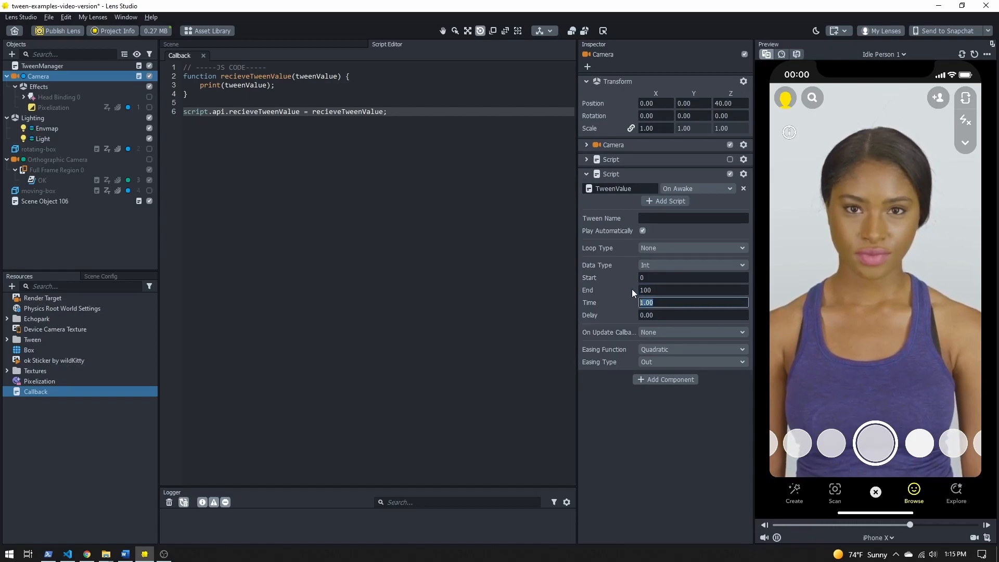
{"action": "left_click", "coordinate": [657, 278]}
{"action": "left_click", "coordinate": [659, 290]}
{"action": "key", "text": "Tab"}
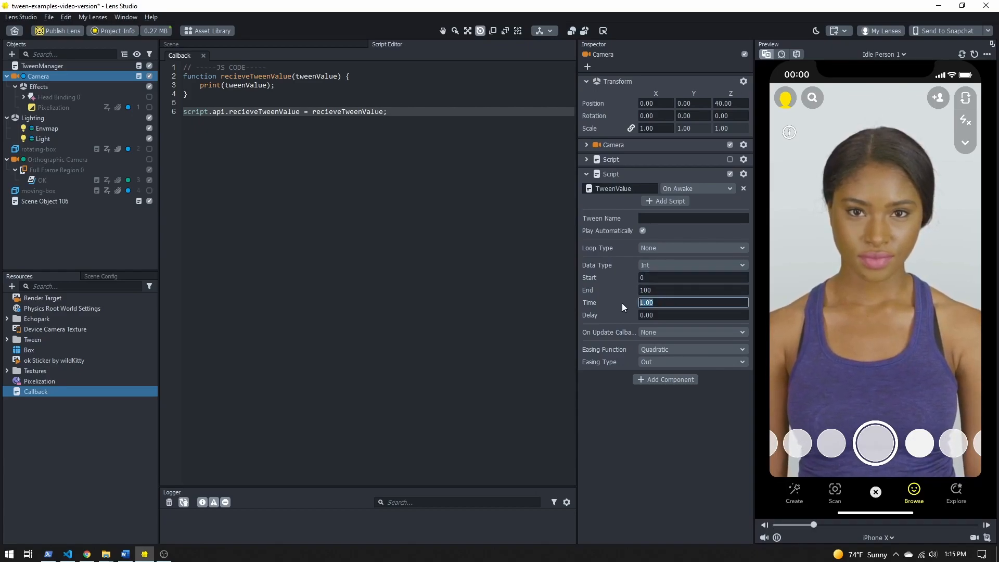
- Set the Camera's second TweenValue time to 10 and its update callback to Call API function
{"action": "type", "text": "10"}
{"action": "key", "text": "Return"}
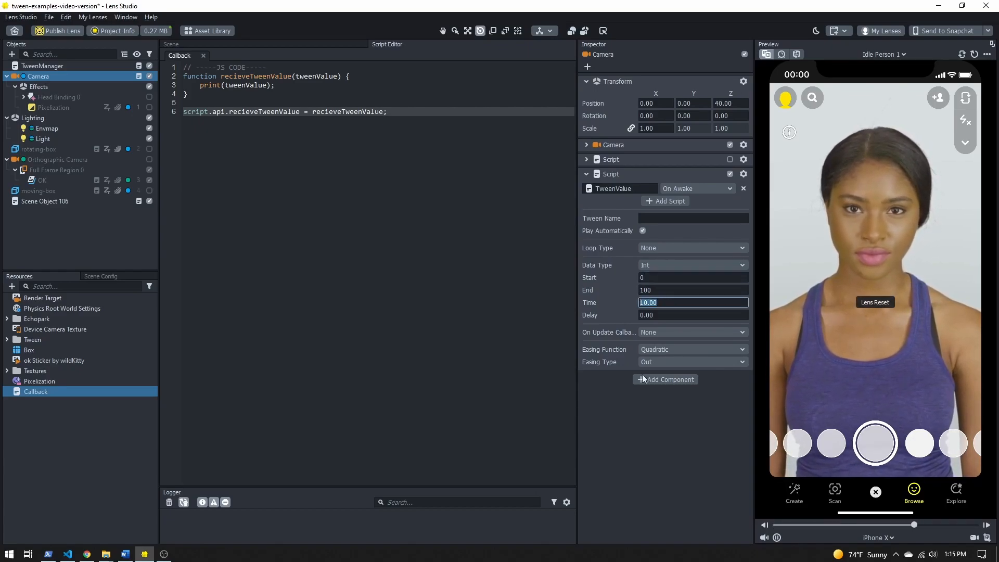
{"action": "left_click", "coordinate": [645, 332]}
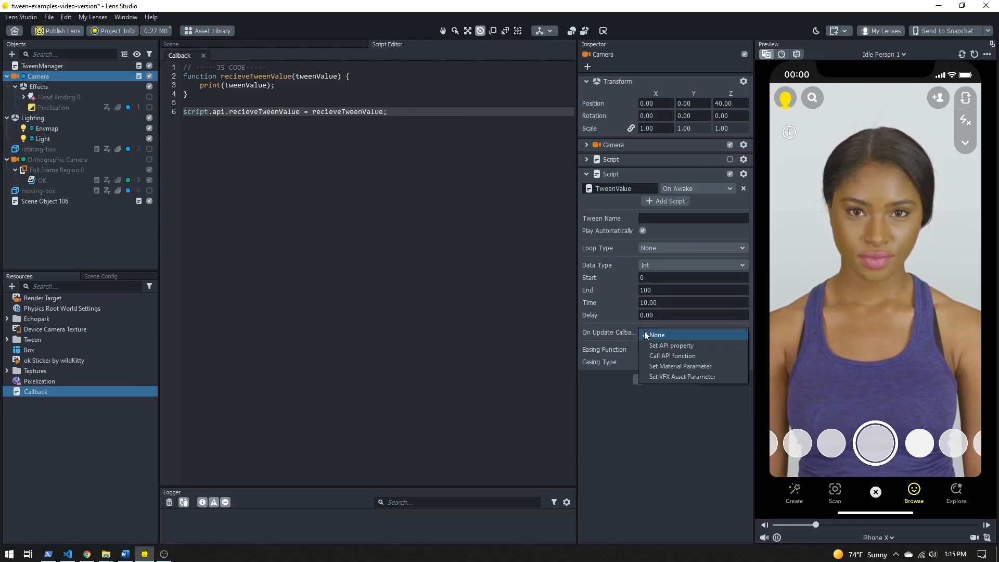
{"action": "left_click", "coordinate": [653, 355]}
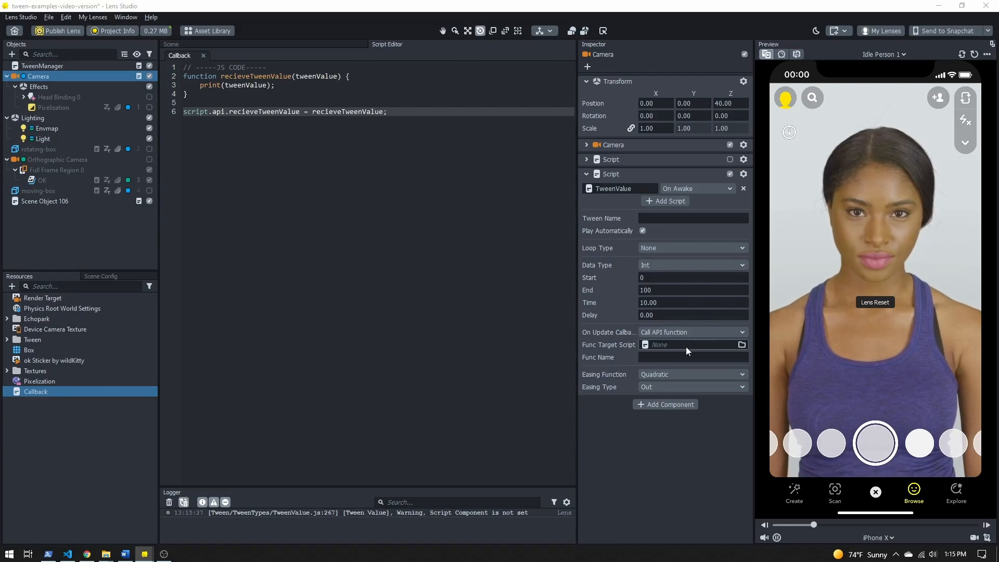
- Assign the Callback script in the scene as the callback's target script and set the function name to recieveTweenValue
{"action": "left_click", "coordinate": [686, 345]}
{"action": "left_click", "coordinate": [471, 232]}
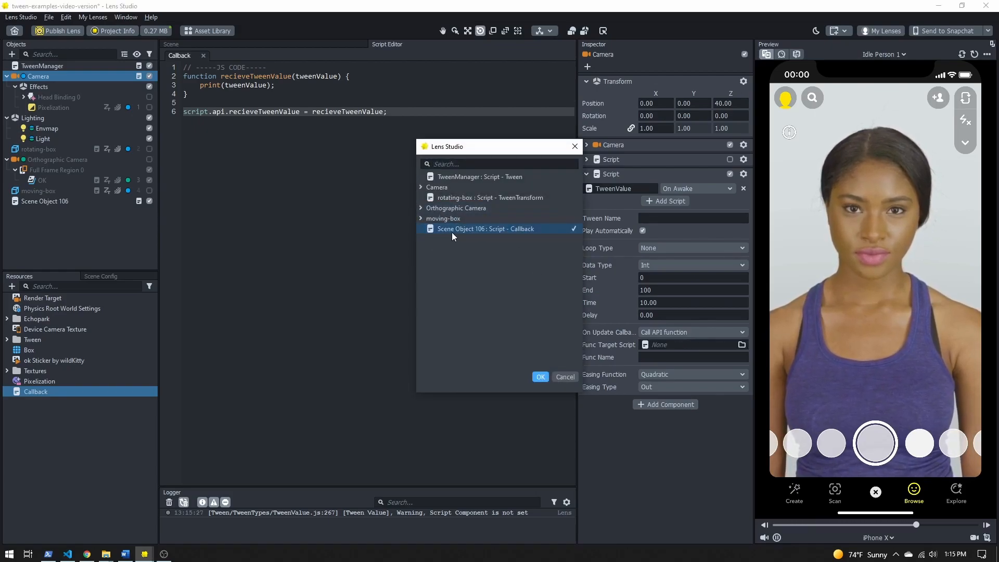
{"action": "left_click", "coordinate": [539, 377]}
{"action": "left_click", "coordinate": [664, 357]}
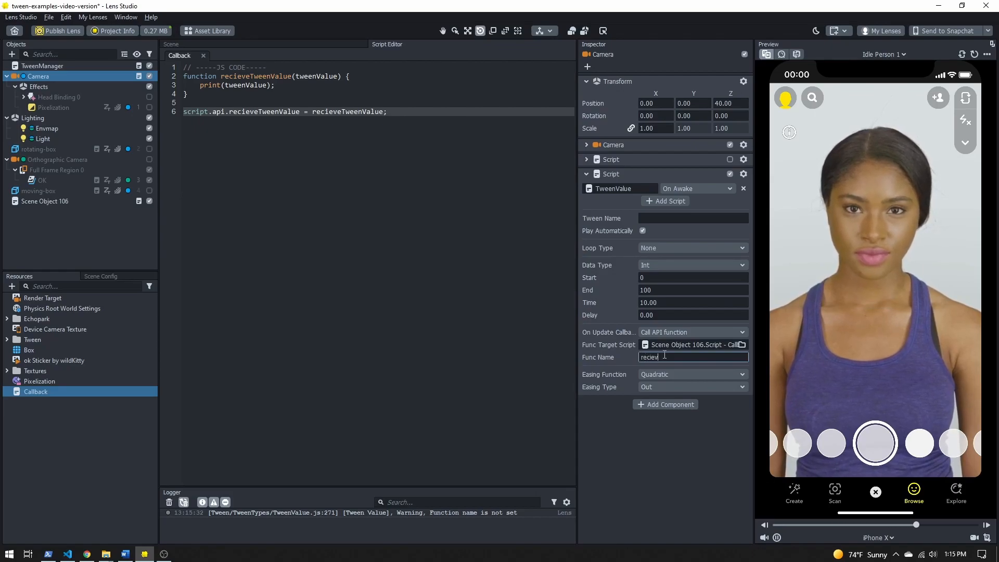
{"action": "type", "text": "recieveTweenValue"}
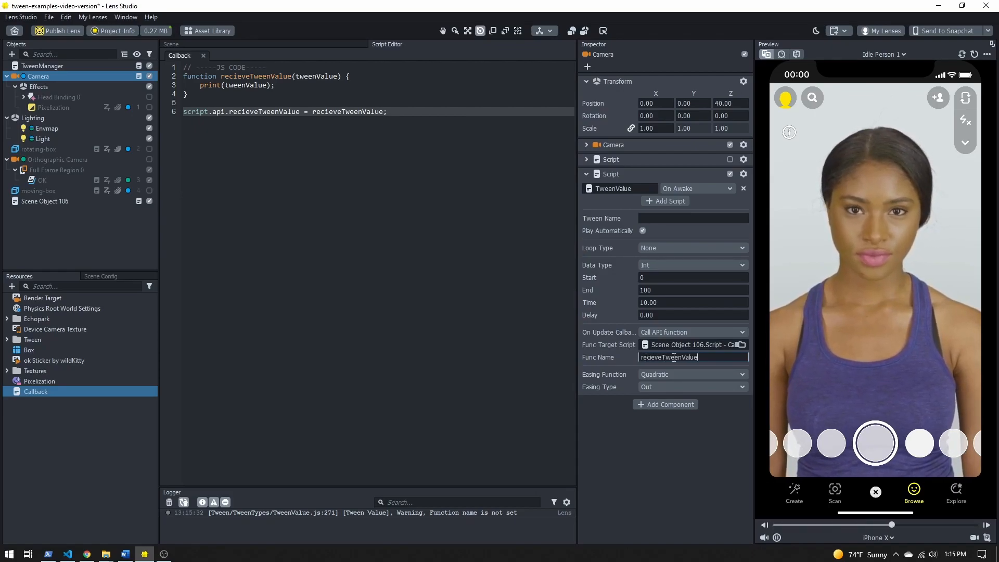
{"action": "double_click", "coordinate": [674, 356]}
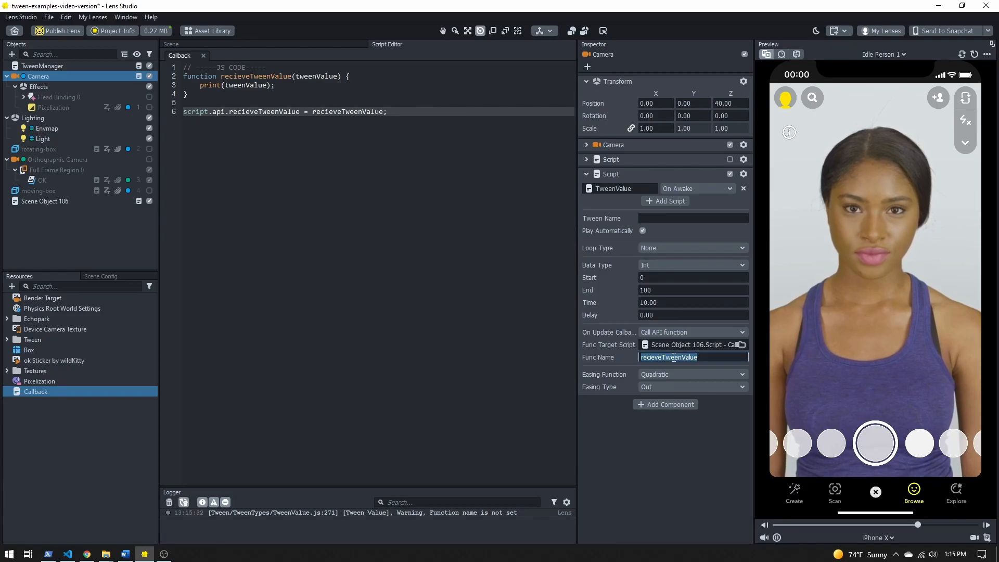
{"action": "left_click_drag", "start_coordinate": [231, 111], "coordinate": [300, 112]}
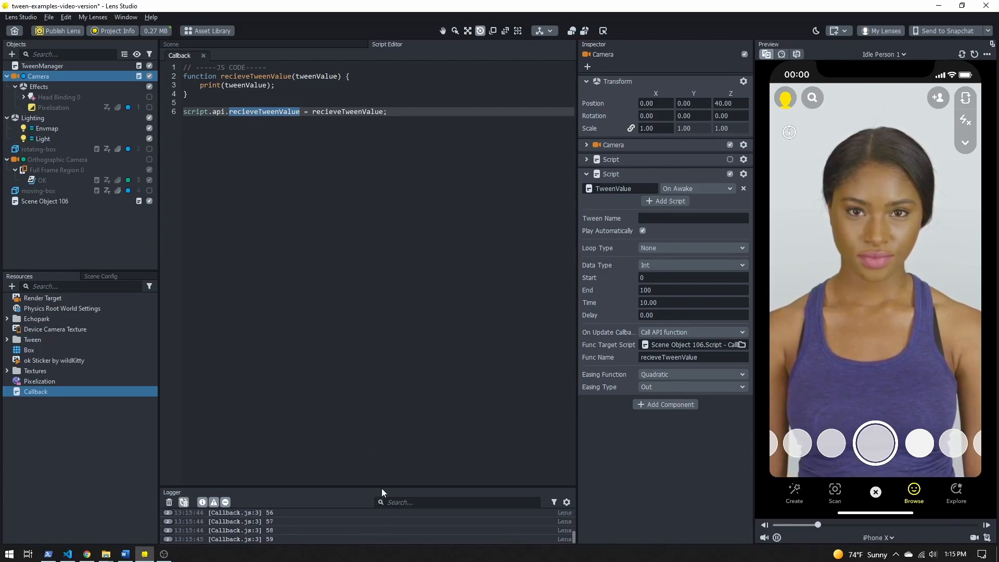
- Enlarge the Logger and set the second TweenValue's loop type to Loop and easing function to Exponential
{"action": "left_click_drag", "start_coordinate": [380, 489], "coordinate": [364, 197]}
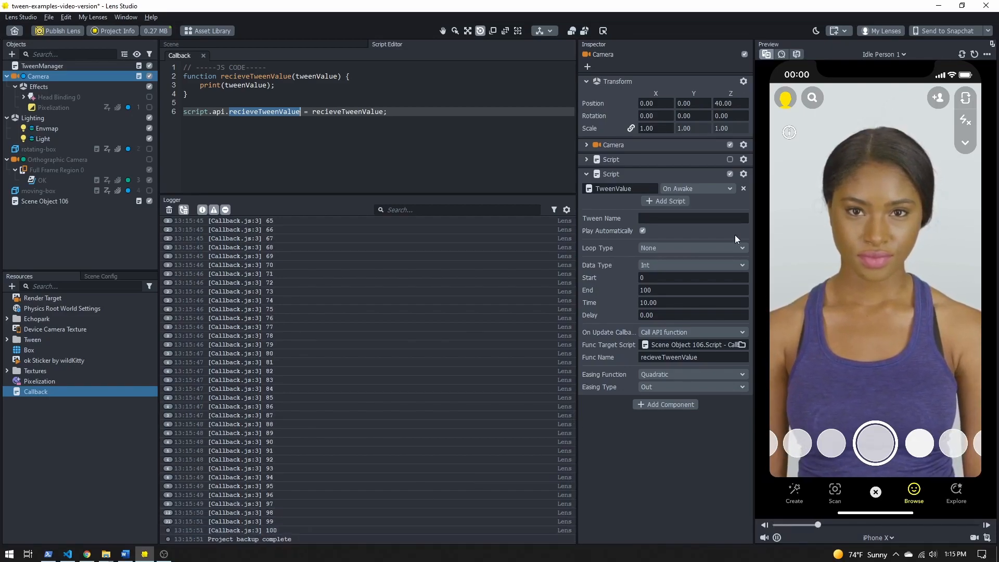
{"action": "left_click", "coordinate": [659, 247]}
{"action": "left_click", "coordinate": [666, 259]}
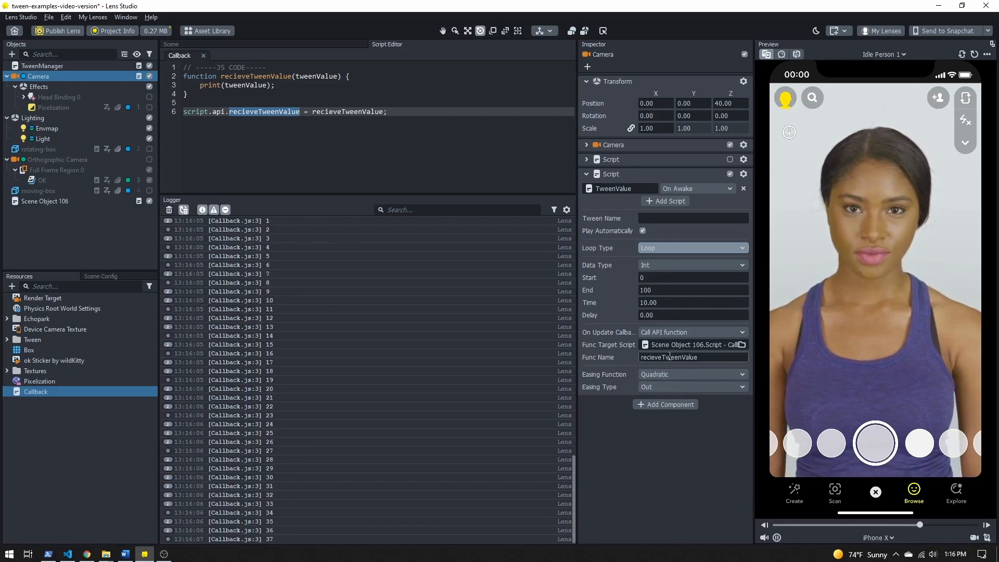
{"action": "left_click", "coordinate": [660, 374]}
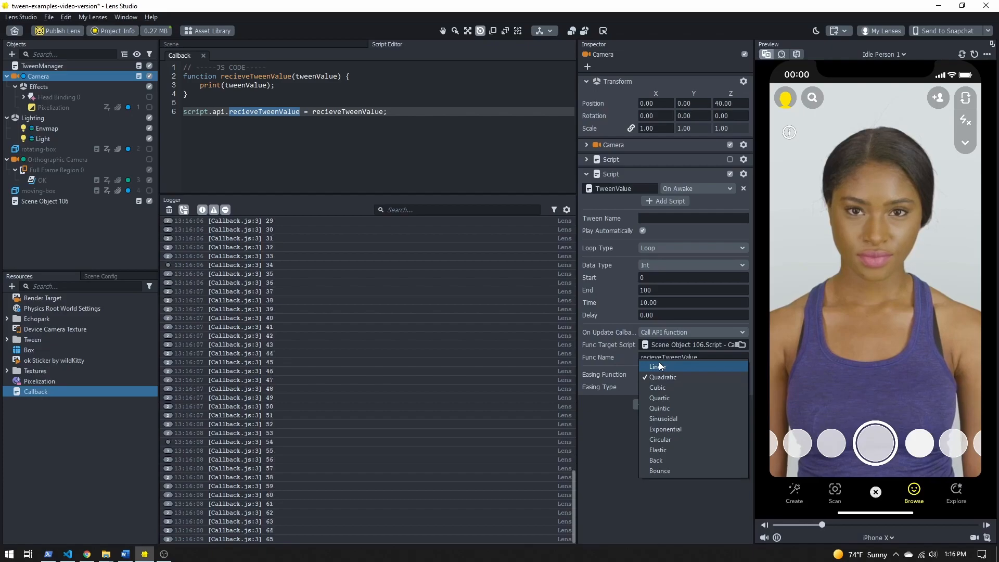
{"action": "left_click", "coordinate": [676, 429]}
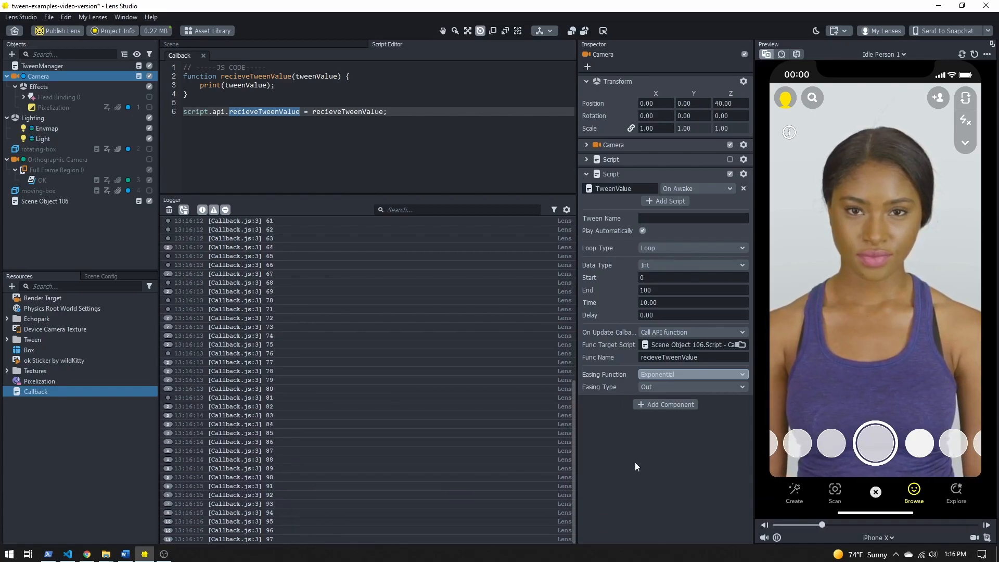
{"action": "left_click", "coordinate": [282, 84]}
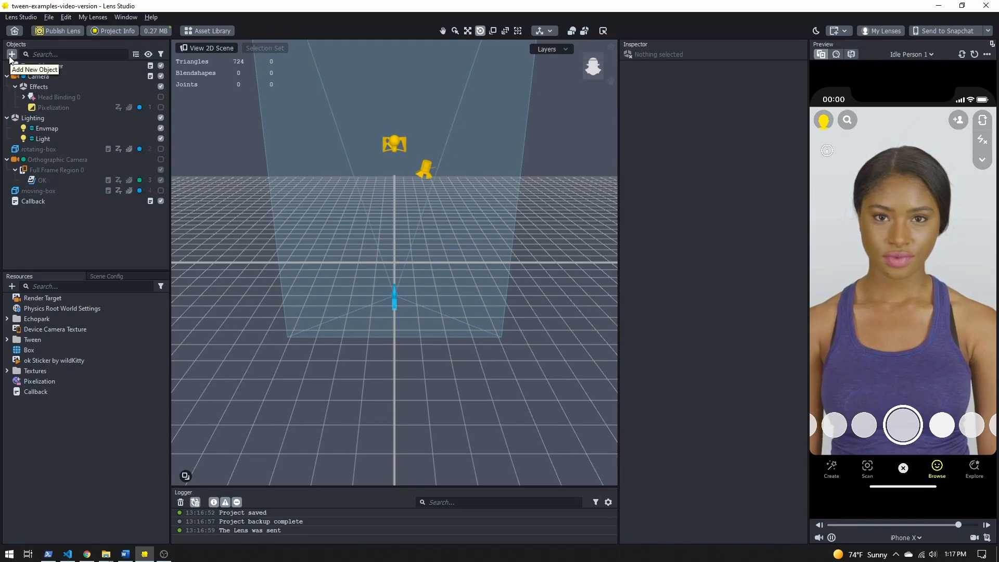
- Add a Box mesh object to the scene
{"action": "left_click", "coordinate": [11, 54]}
{"action": "scroll", "coordinate": [62, 177], "scroll_direction": "down", "scroll_amount": 5}
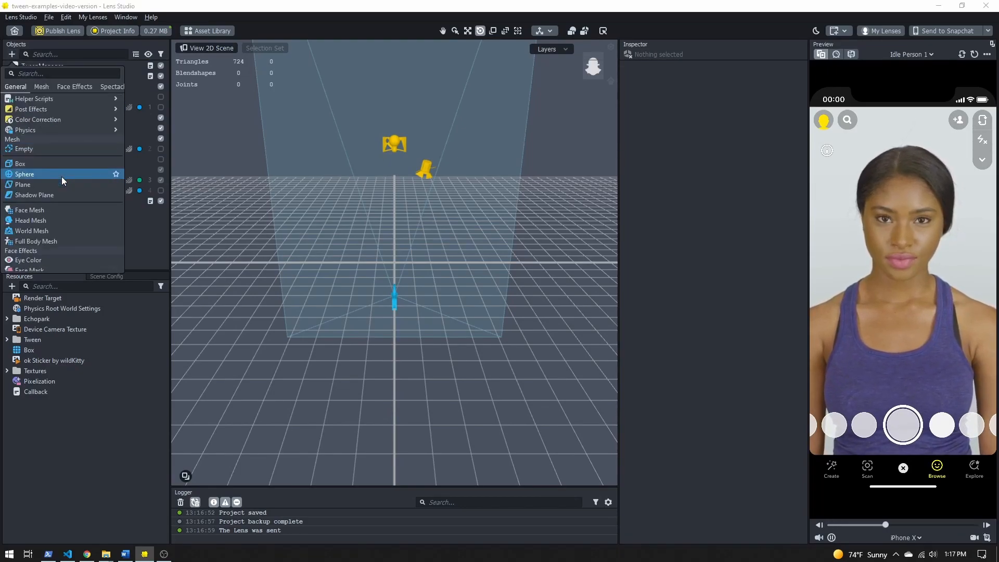
{"action": "left_click", "coordinate": [52, 163]}
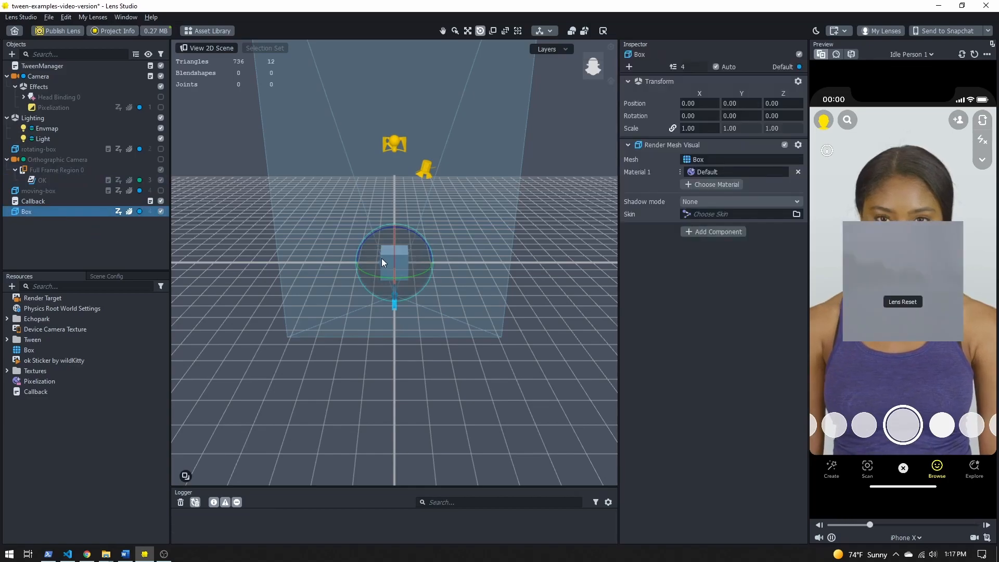
{"action": "left_click", "coordinate": [31, 230]}
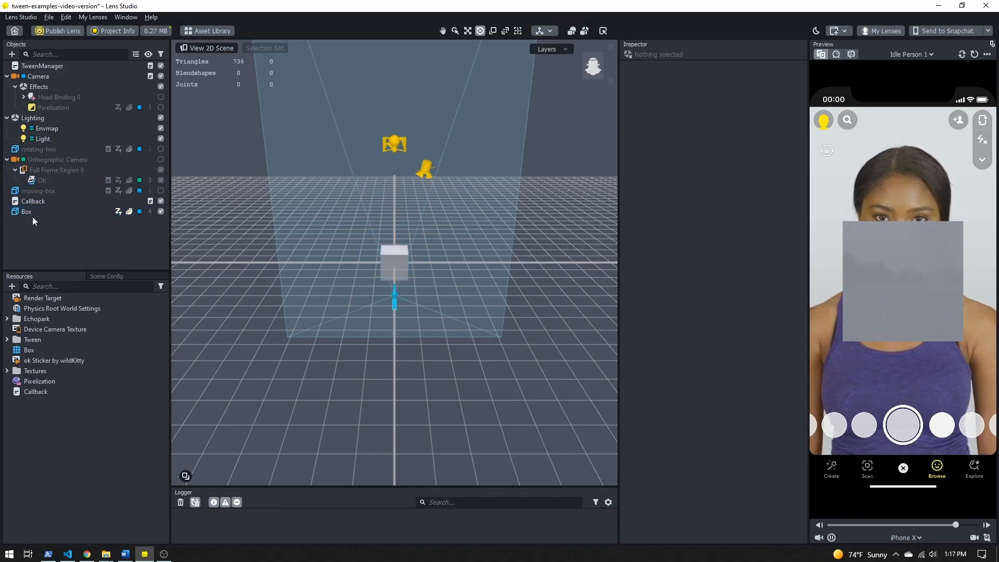
- Add a Script component to the new Box and assign the TweenTransform script from TweenTypes to it
{"action": "left_click", "coordinate": [28, 212]}
{"action": "left_click", "coordinate": [711, 232]}
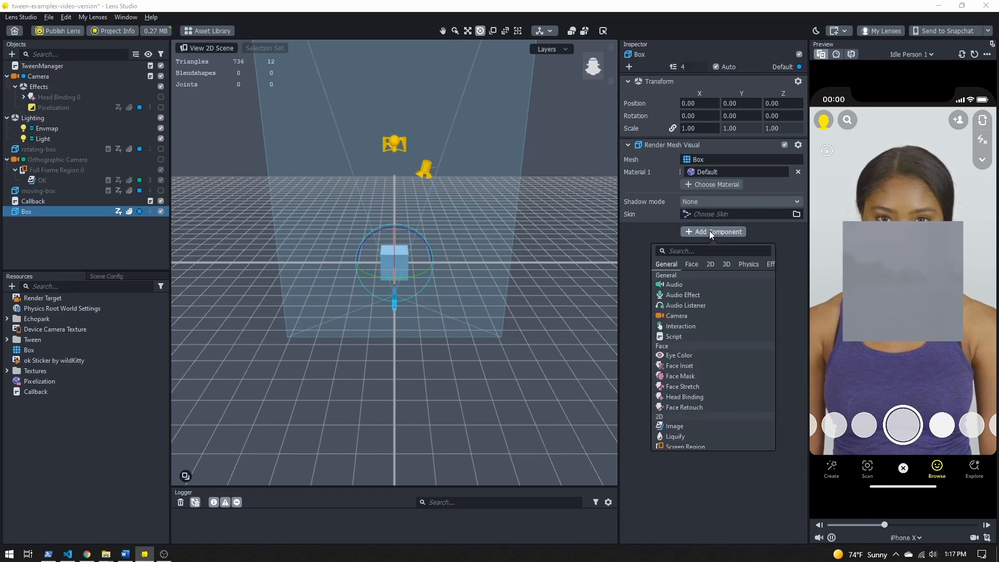
{"action": "left_click", "coordinate": [706, 335]}
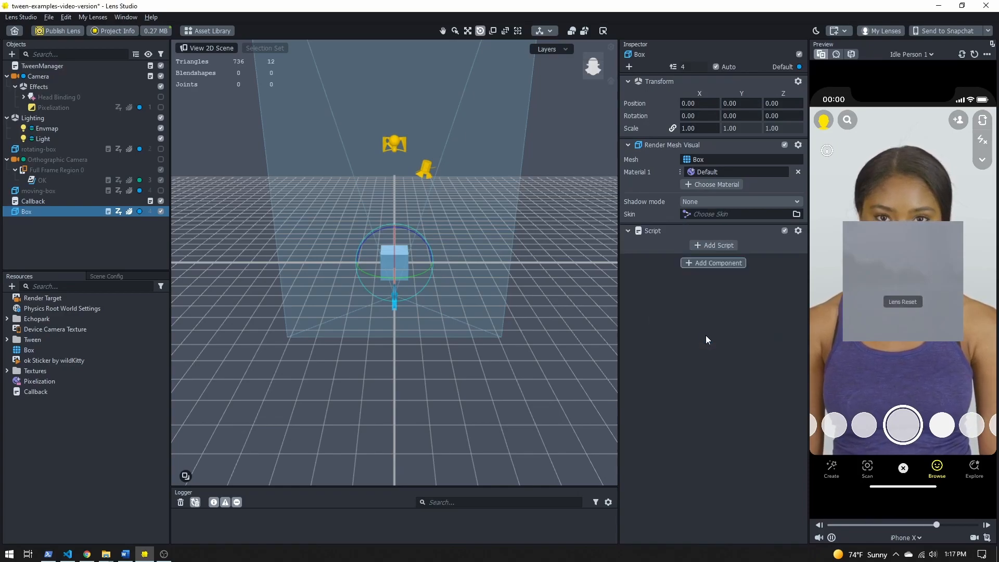
{"action": "left_click", "coordinate": [723, 248]}
{"action": "left_click", "coordinate": [421, 178]}
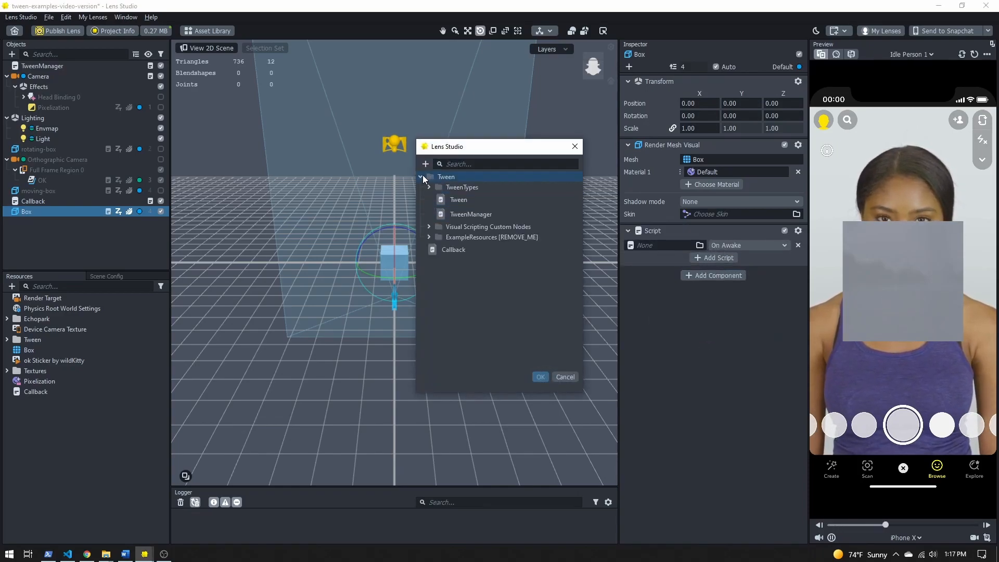
{"action": "left_click", "coordinate": [429, 188]}
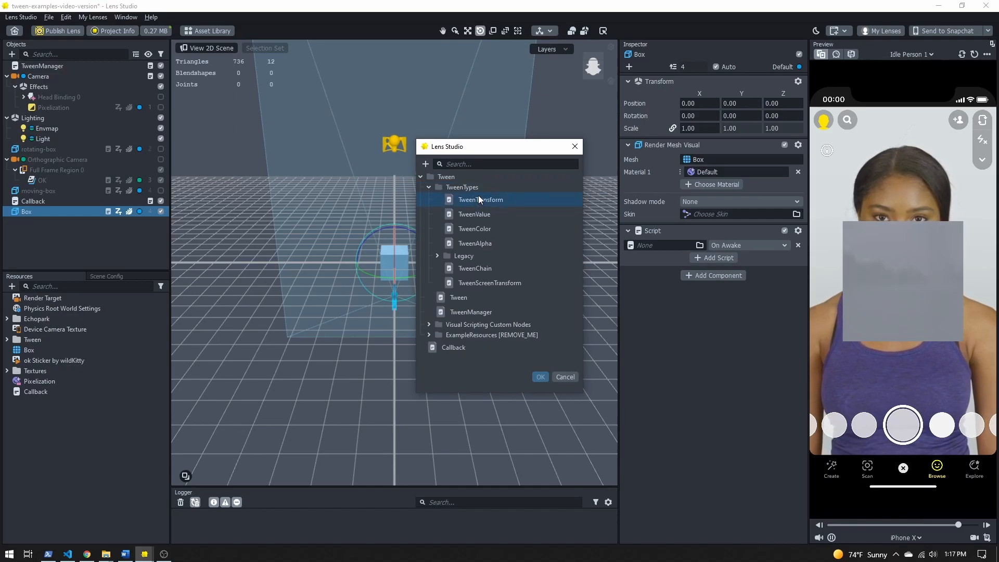
{"action": "left_click", "coordinate": [540, 376]}
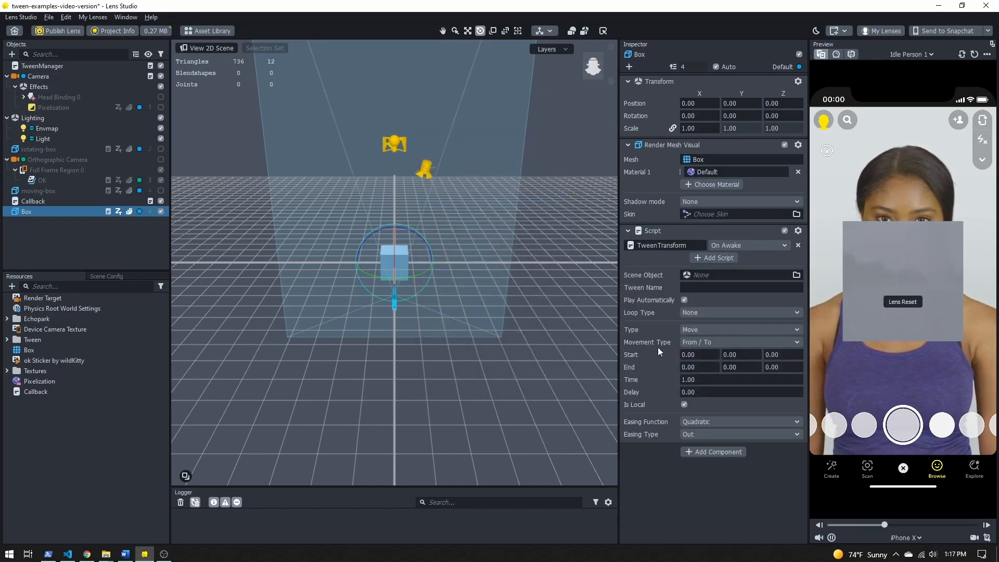
- Set the Box's TweenTransform movement type to To and disable automatic playback
{"action": "left_click", "coordinate": [720, 342]}
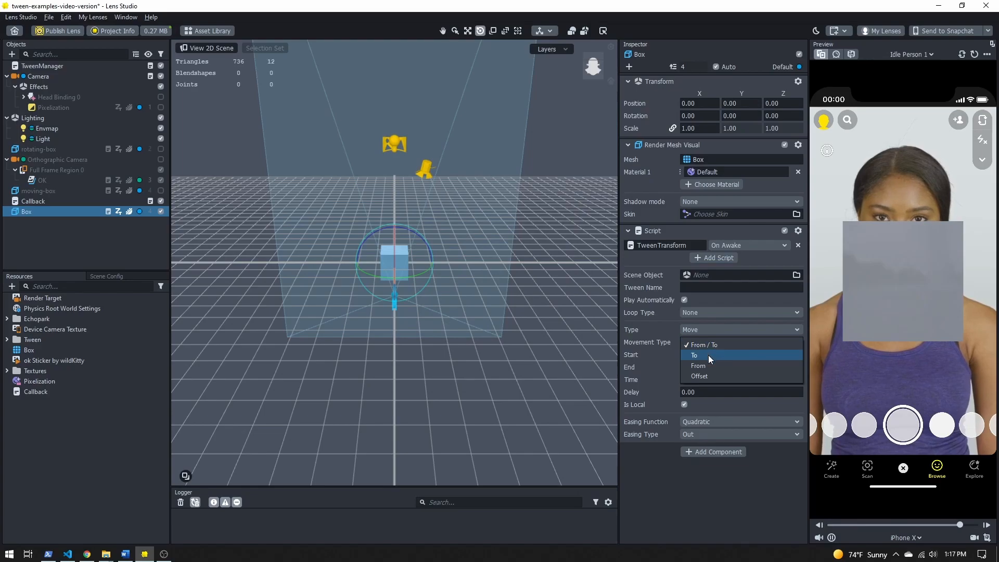
{"action": "left_click", "coordinate": [711, 355]}
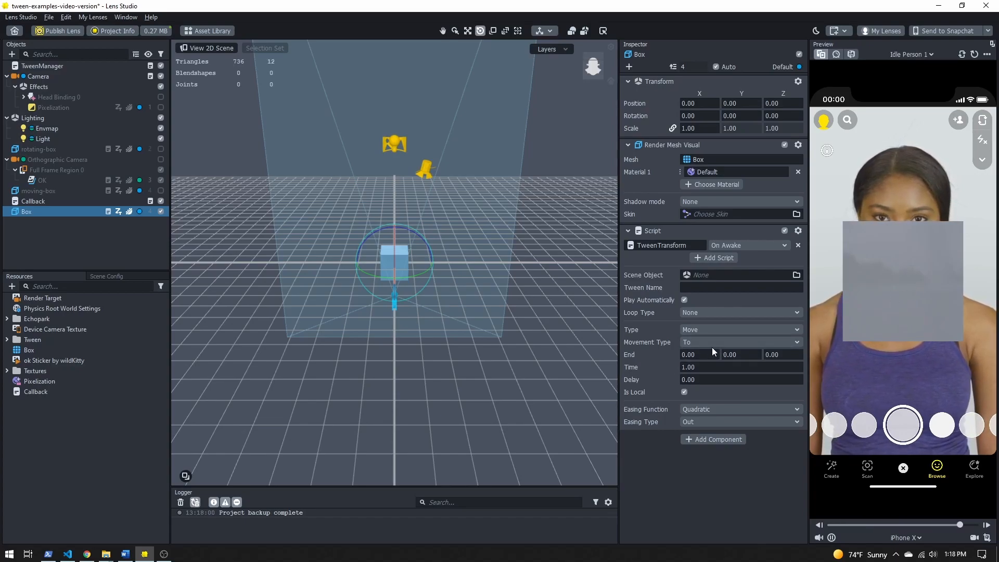
{"action": "left_click", "coordinate": [685, 301]}
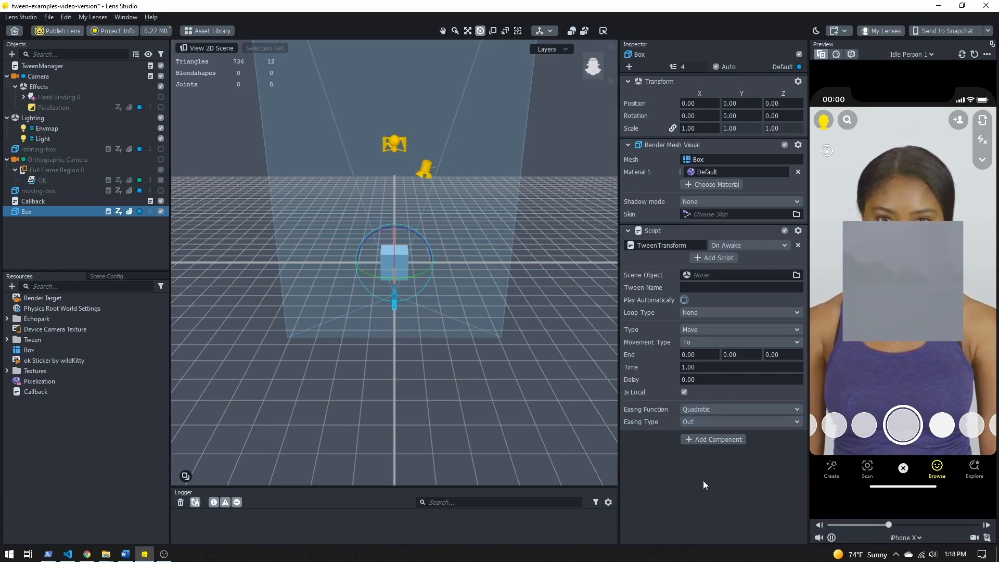
- Rename the Box object as random box
{"action": "right_click", "coordinate": [33, 216]}
{"action": "left_click", "coordinate": [59, 258]}
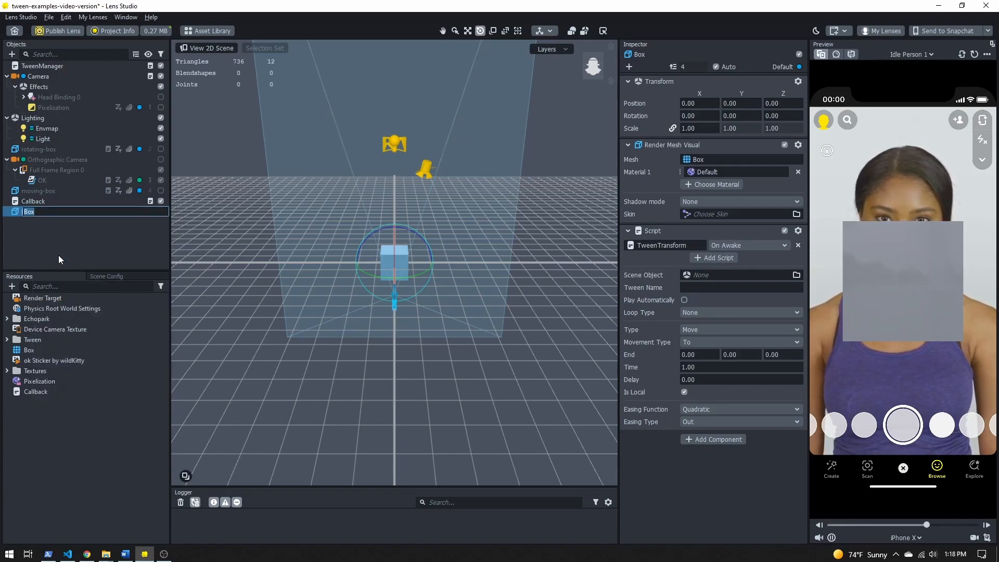
{"action": "type", "text": "random box"}
{"action": "key", "text": "Return"}
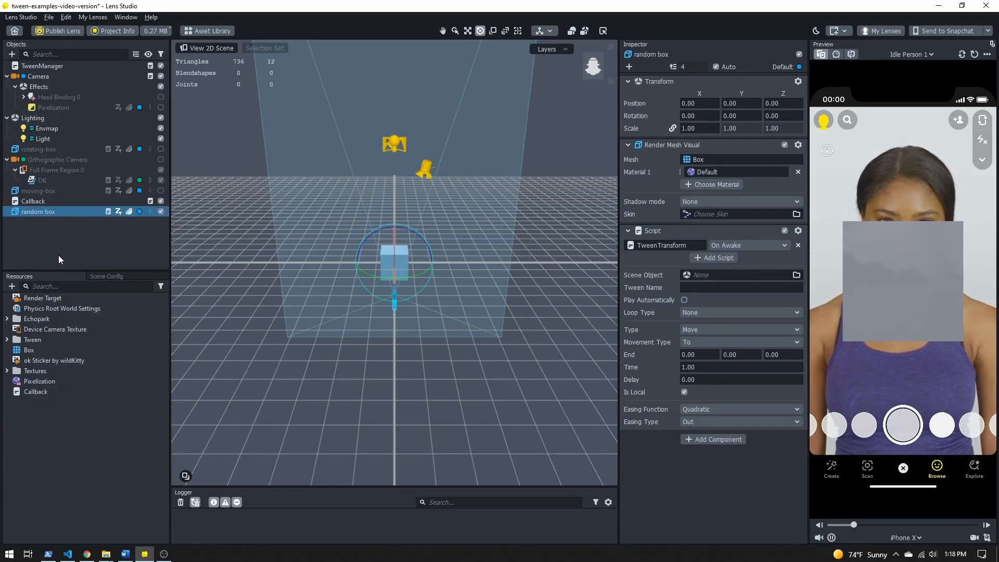
- Create a new script resource and name it box controller
{"action": "left_click", "coordinate": [12, 286]}
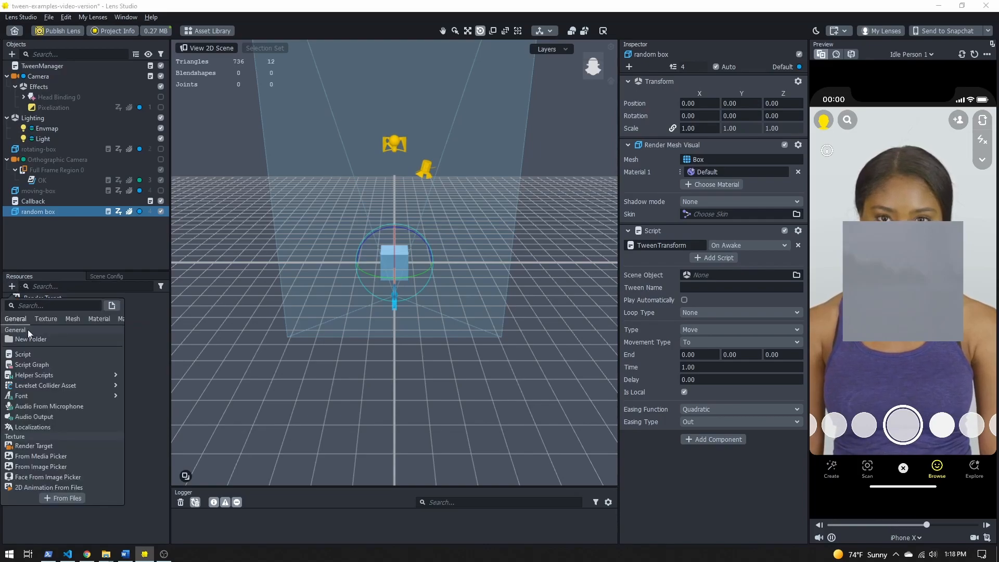
{"action": "left_click", "coordinate": [37, 357]}
{"action": "right_click", "coordinate": [39, 401]}
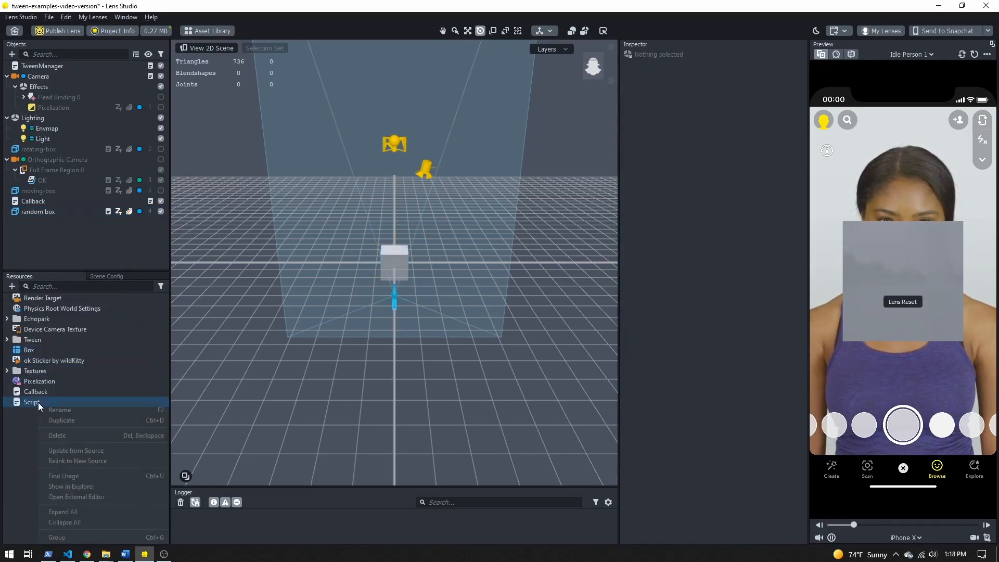
{"action": "left_click", "coordinate": [54, 408]}
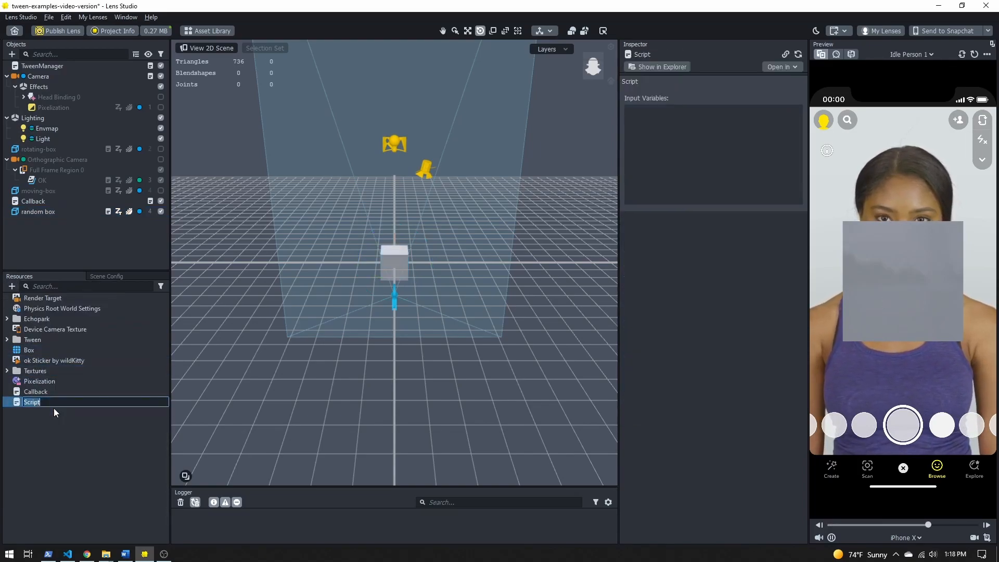
{"action": "type", "text": "box contro"}
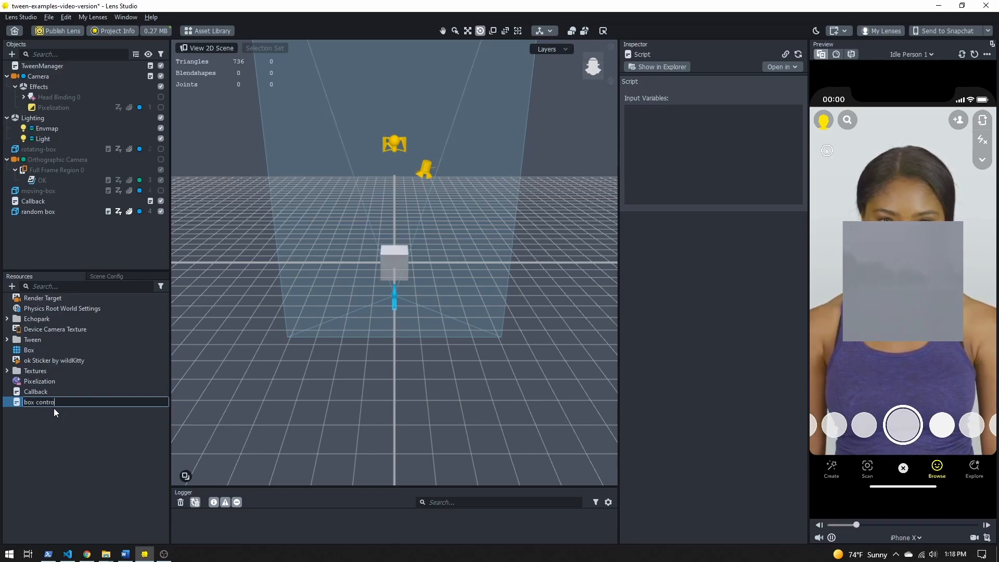
{"action": "type", "text": "ller"}
{"action": "key", "text": "Return"}
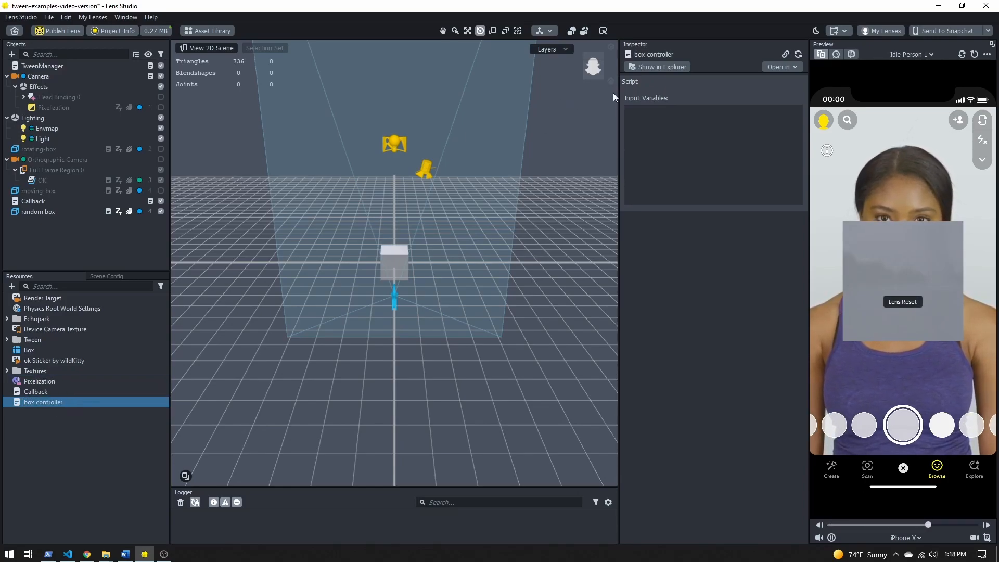
- Open the box controller script in the built-in Script Editor and declare a SceneObject input named box
{"action": "left_click", "coordinate": [779, 67]}
{"action": "left_click", "coordinate": [778, 90]}
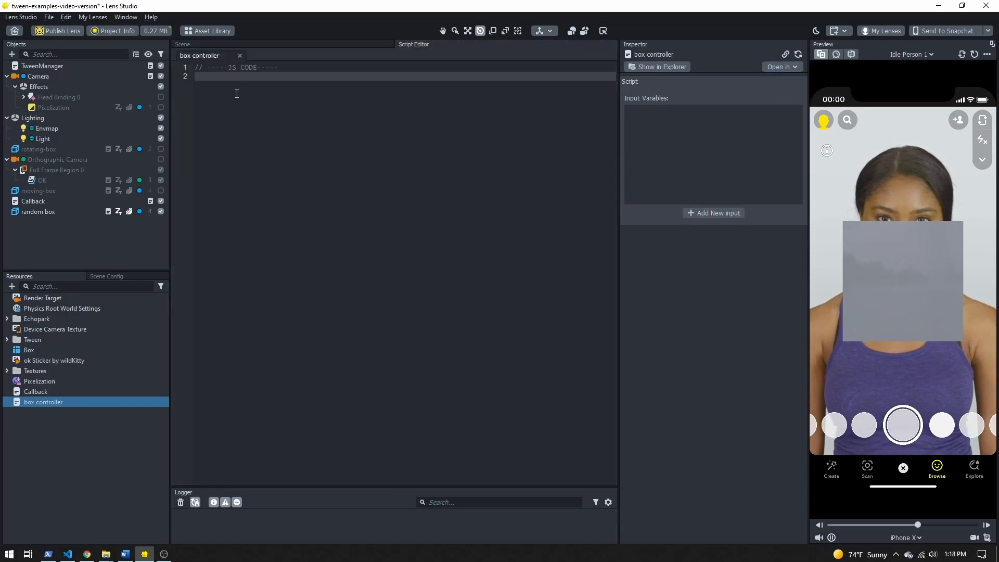
{"action": "type", "text": "// @inp"}
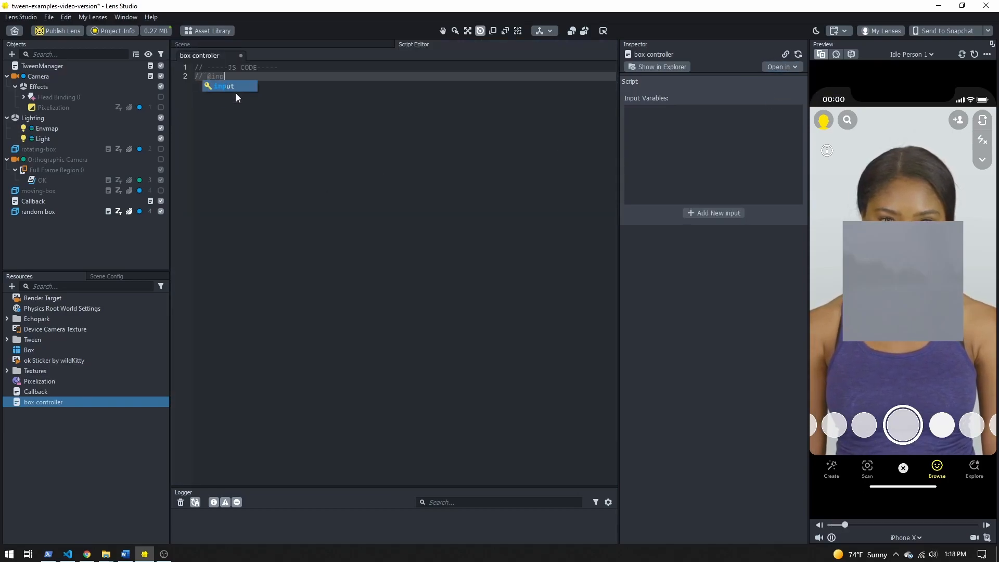
{"action": "type", "text": "ut SceneObejct"}
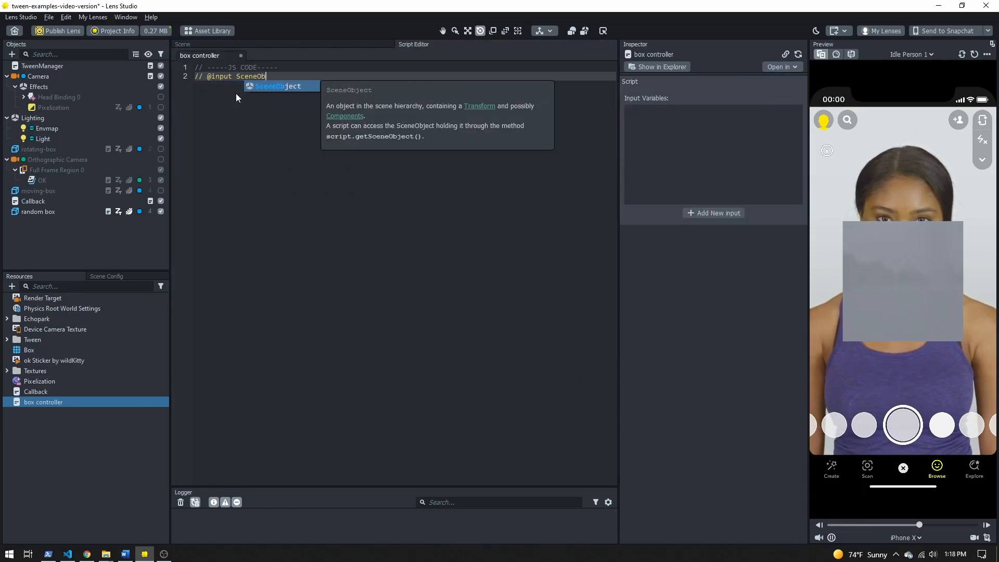
{"action": "key", "text": "BackSpace"}
{"action": "key", "text": "BackSpace"}
{"action": "key", "text": "BackSpace"}
{"action": "key", "text": "BackSpace"}
{"action": "type", "text": "ject"}
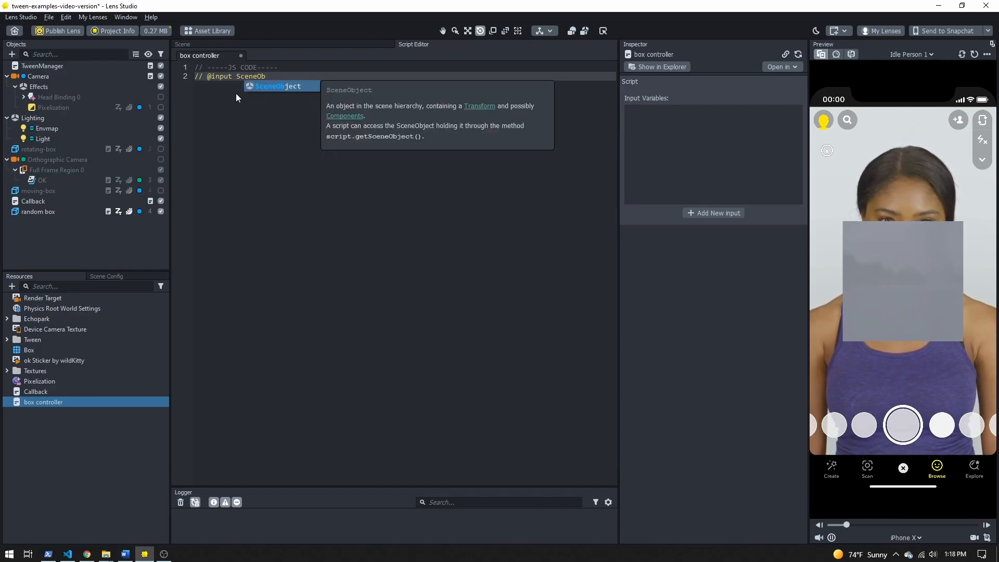
{"action": "type", "text": " box"}
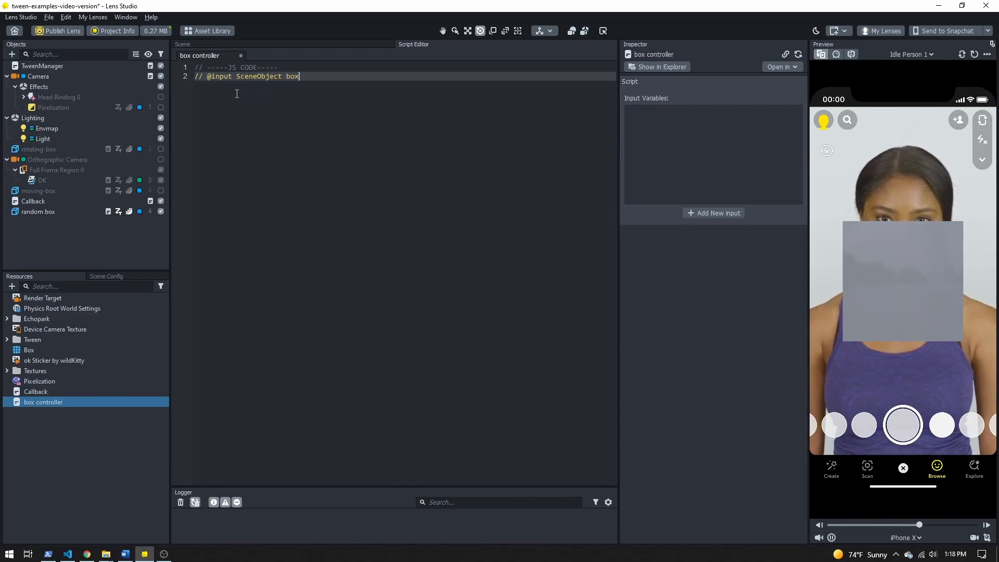
- Declare the variables X_RANGE = 10, Y_RANGE = 20 and Z = -40 below the box input
{"action": "key", "text": "Return"}
{"action": "key", "text": "Return"}
{"action": "type", "text": "var x"}
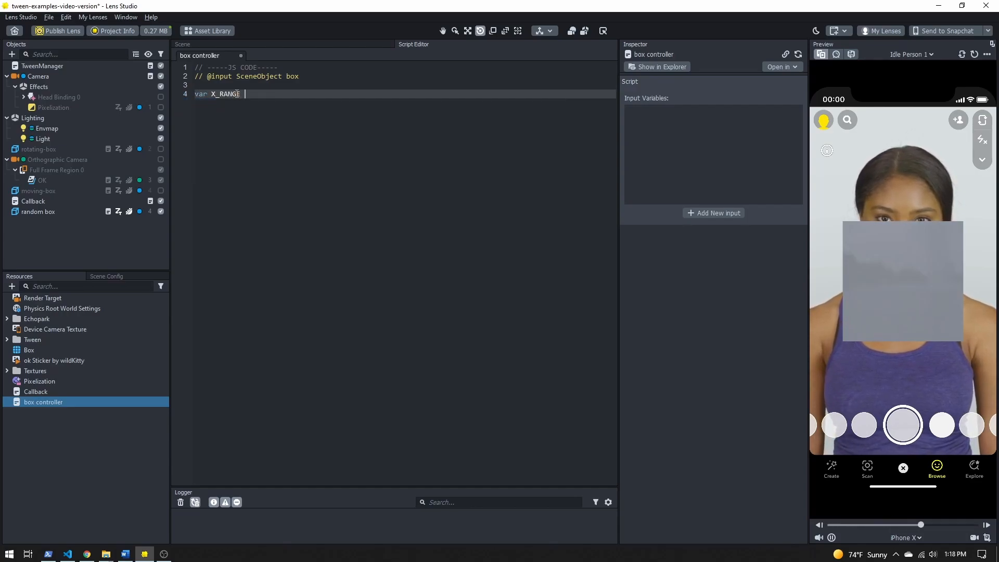
{"action": "key", "text": "Return"}
{"action": "type", "text": "var Y_RAN"}
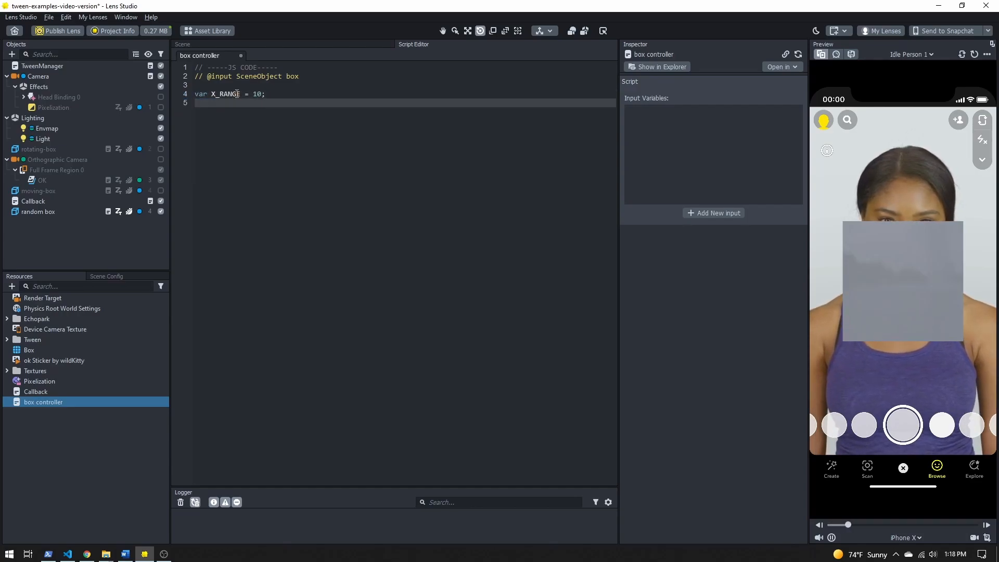
{"action": "type", "text": "GE = 20;"}
{"action": "key", "text": "Return"}
{"action": "type", "text": "var Z ="}
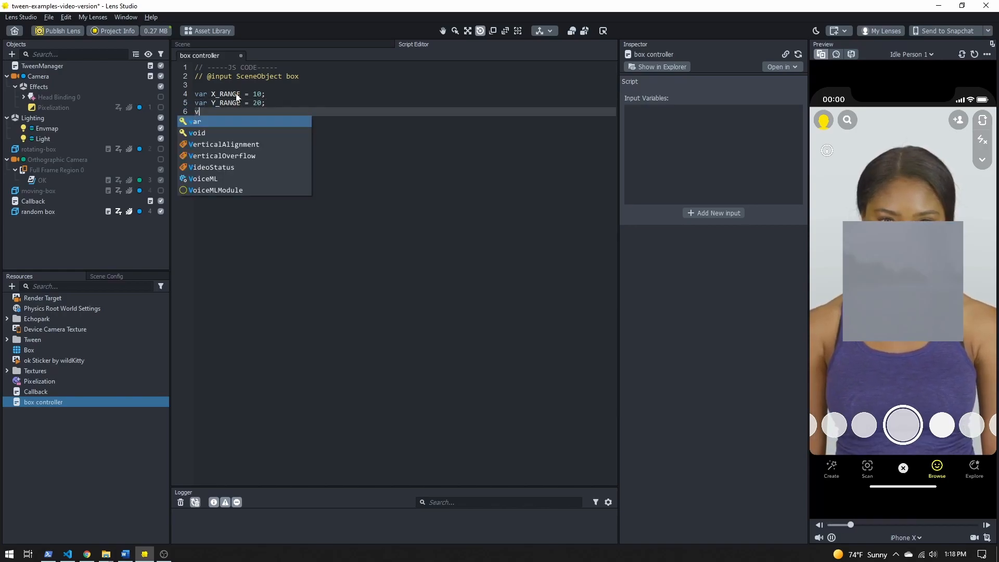
{"action": "type", "text": " -40;"}
{"action": "key", "text": "Return"}
{"action": "key", "text": "Return"}
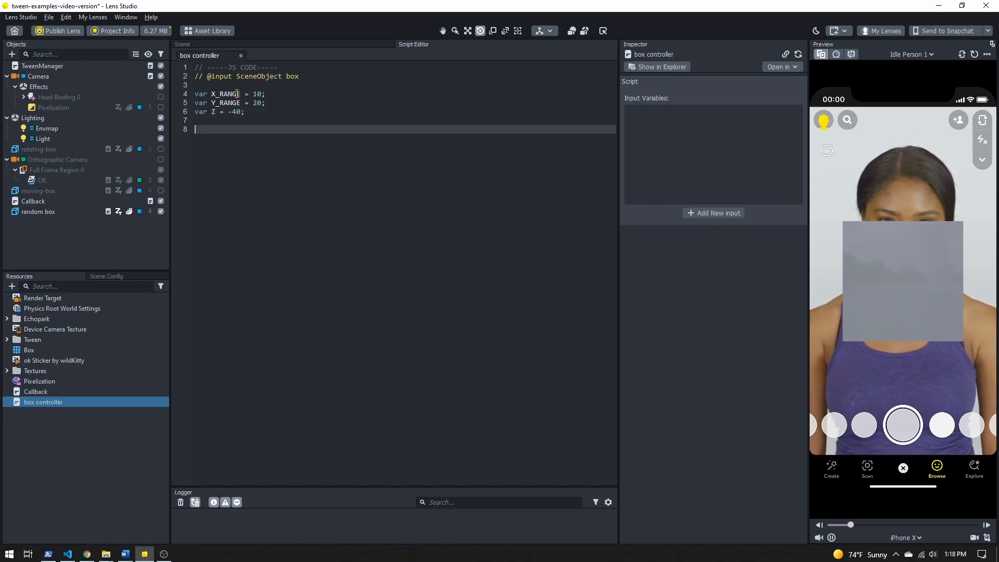
- Write a generateRandom(range) function that returns range * 2 * Math.random() - range
{"action": "type", "text": "function genera"}
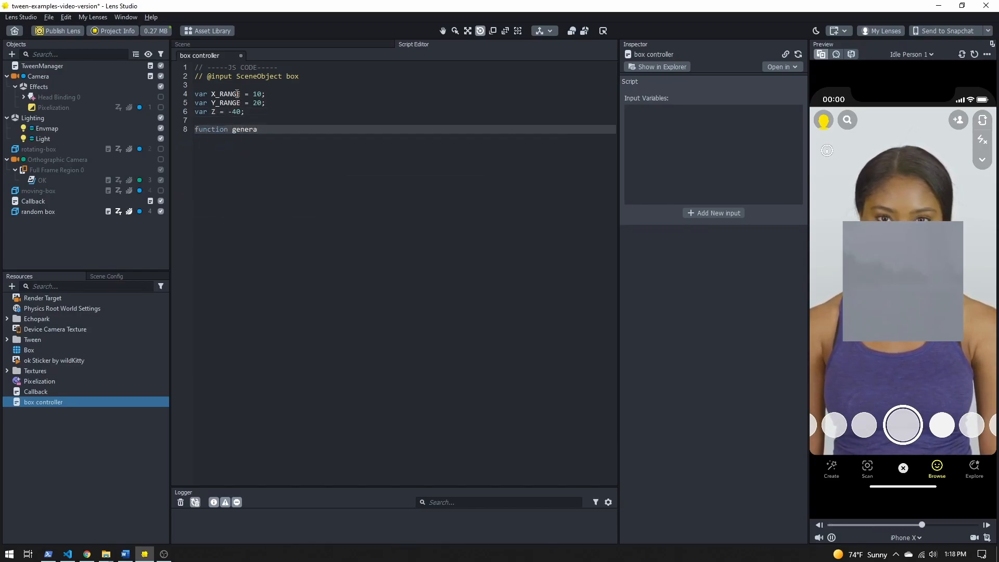
{"action": "type", "text": "teRandom(range) {"}
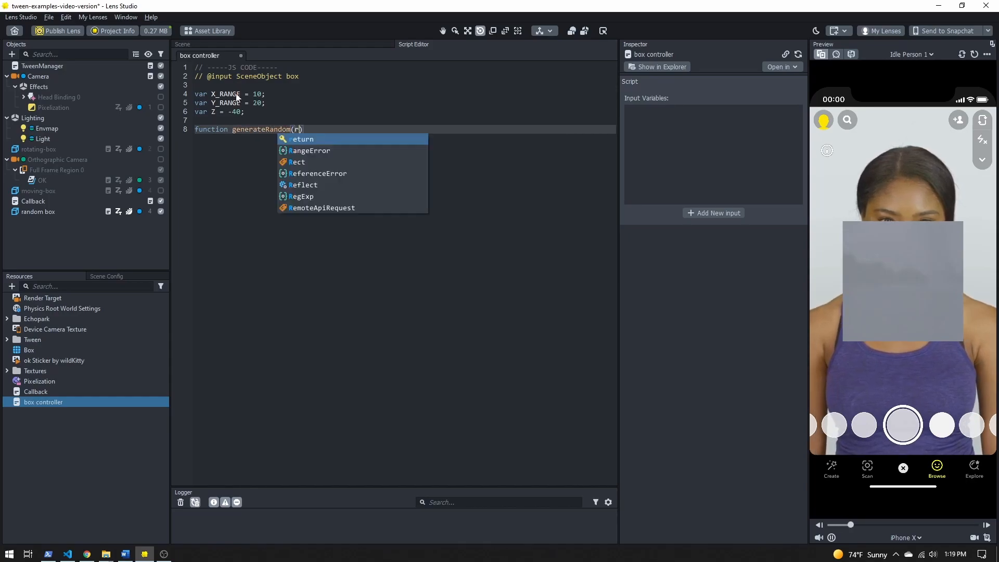
{"action": "key", "text": "Return"}
{"action": "type", "text": "return range * "}
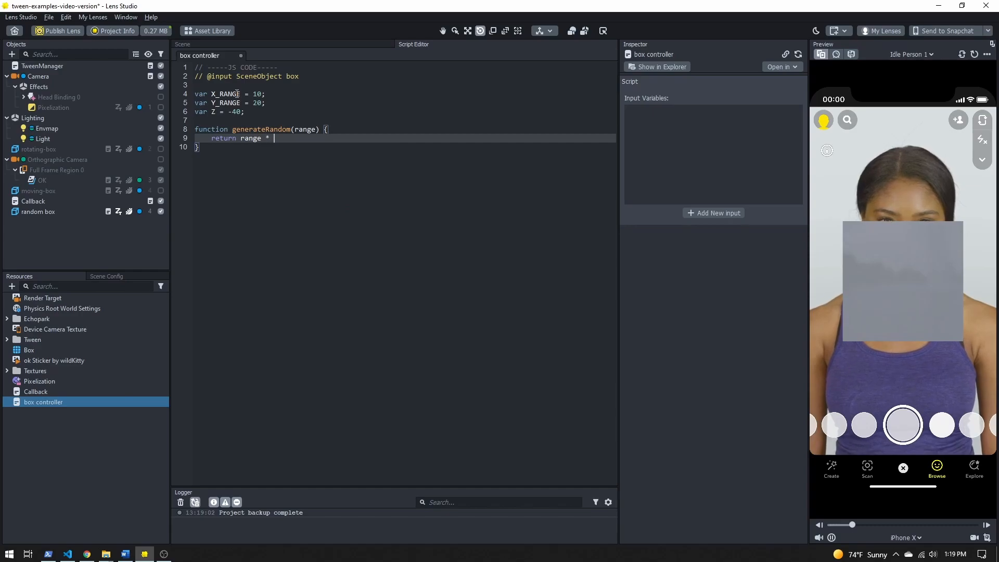
{"action": "type", "text": "2 * Math.random*"}
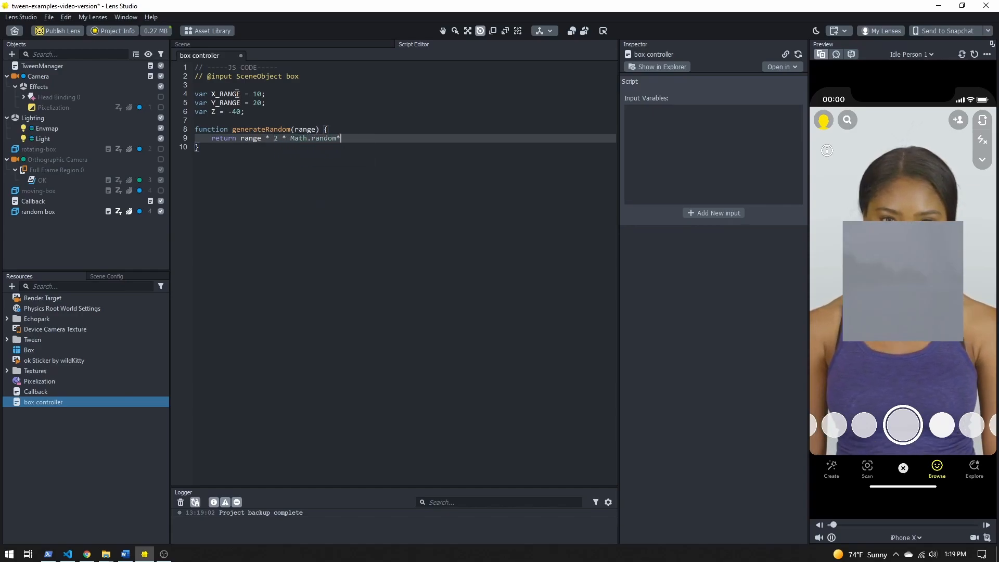
{"action": "key", "text": "BackSpace"}
{"action": "type", "text": "()"}
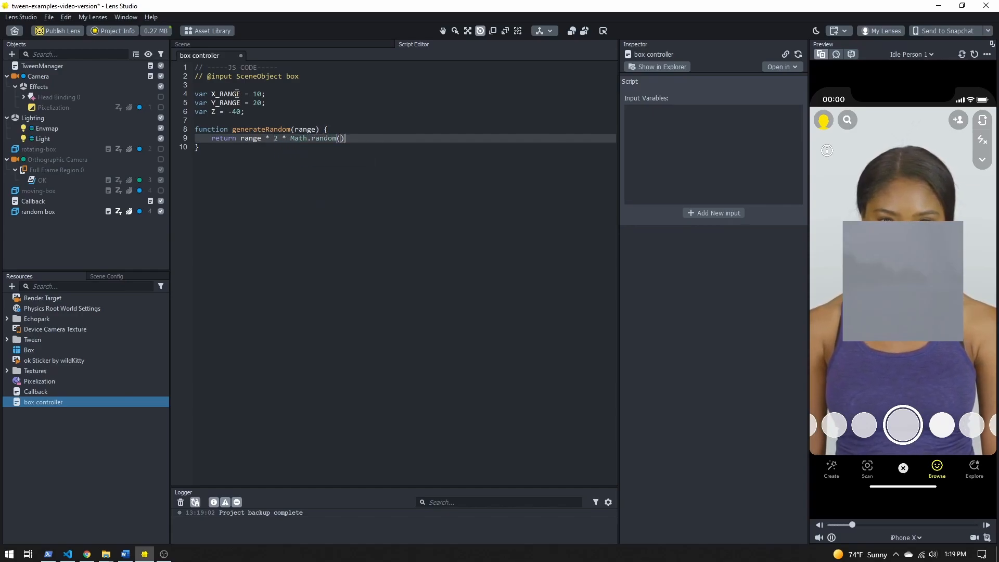
{"action": "type", "text": " - range;"}
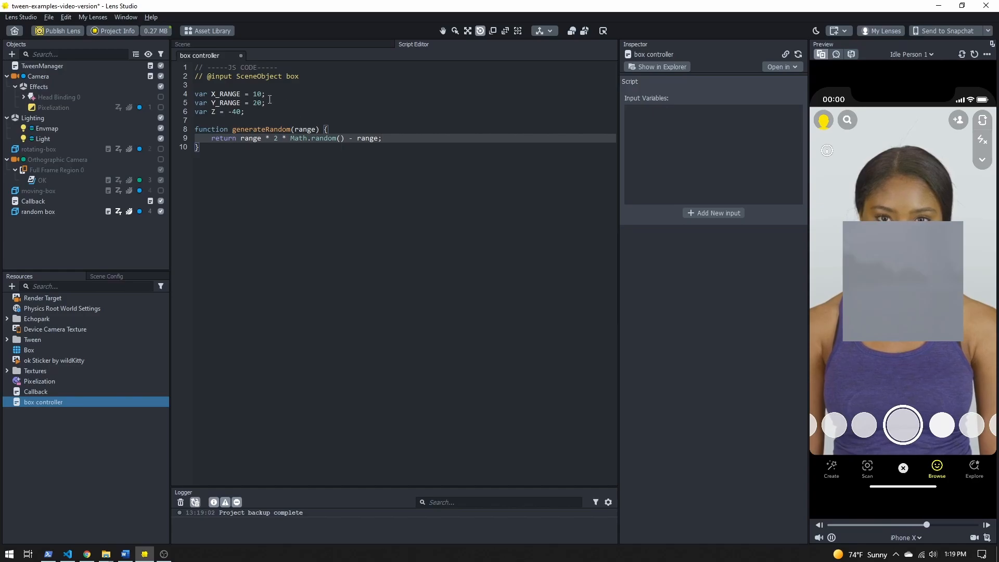
- Add an empty moveBox() function below generateRandom
{"action": "left_click", "coordinate": [207, 146]}
{"action": "key", "text": "Return"}
{"action": "key", "text": "Return"}
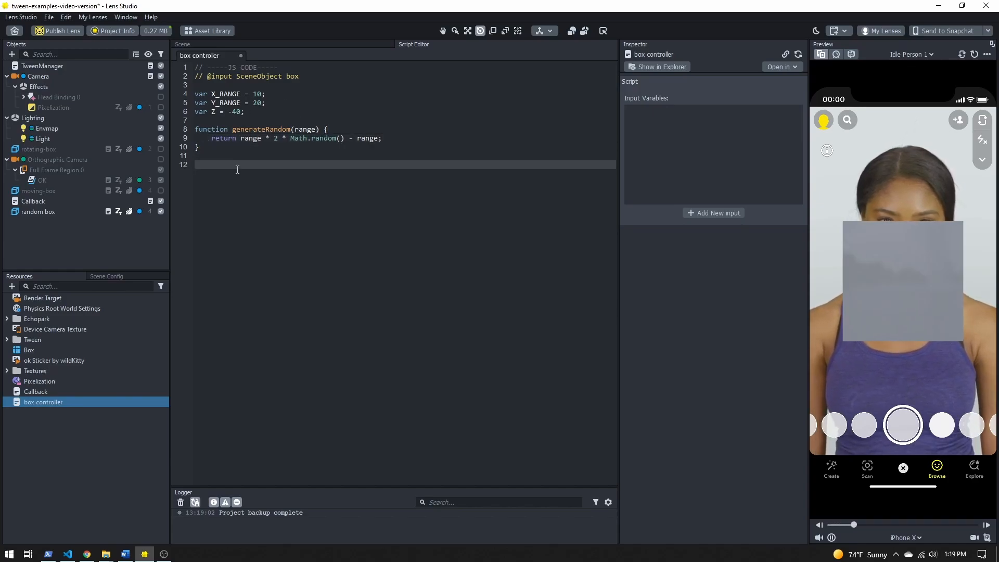
{"action": "type", "text": "function "}
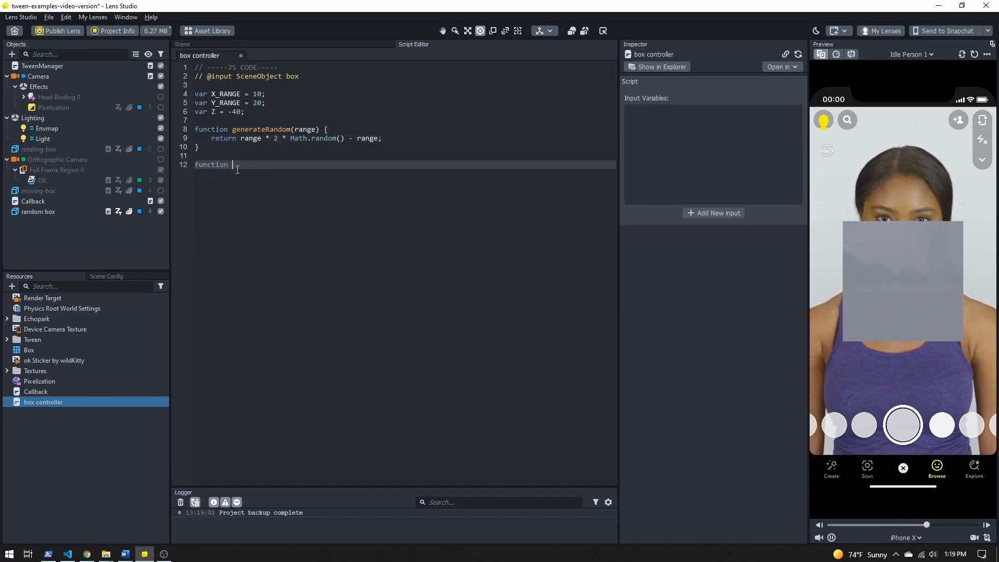
{"action": "type", "text": "moveBox()"}
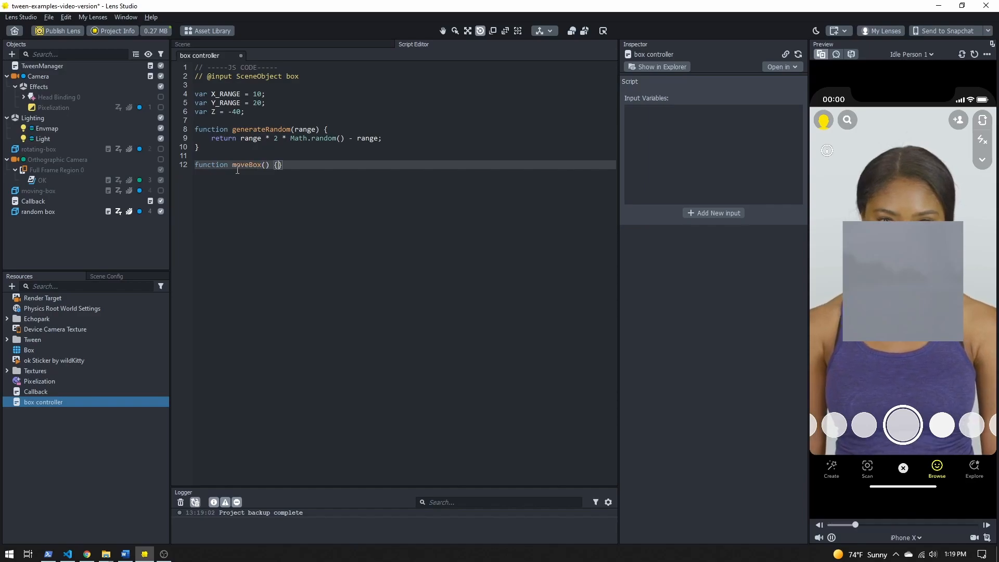
{"action": "type", "text": " {"}
{"action": "key", "text": "Return"}
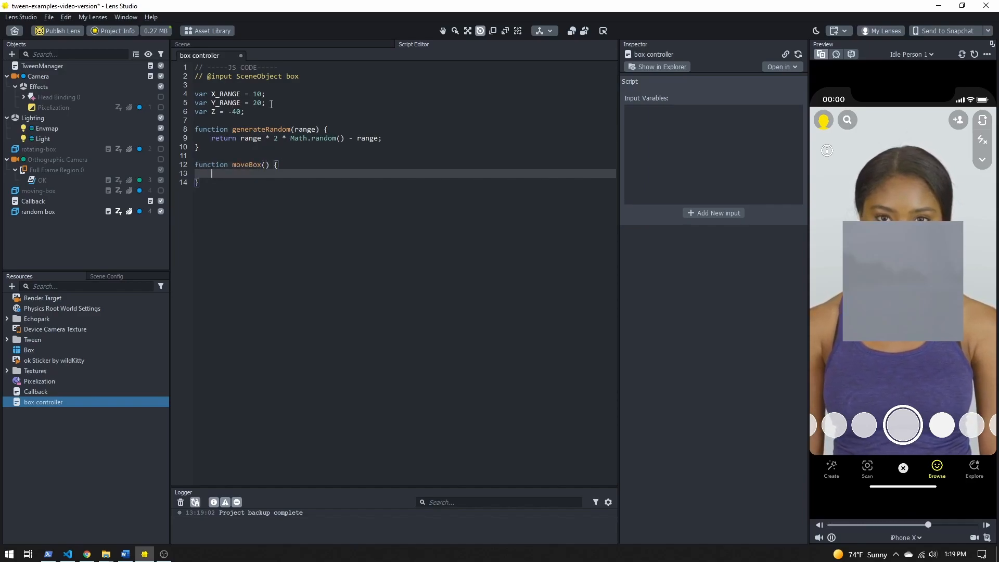
- In moveBox, declare newEnding as a new vec3 of generateRandom(X_RANGE), generateRandom(Y_RANGE) and Z
{"action": "type", "text": "var newE"}
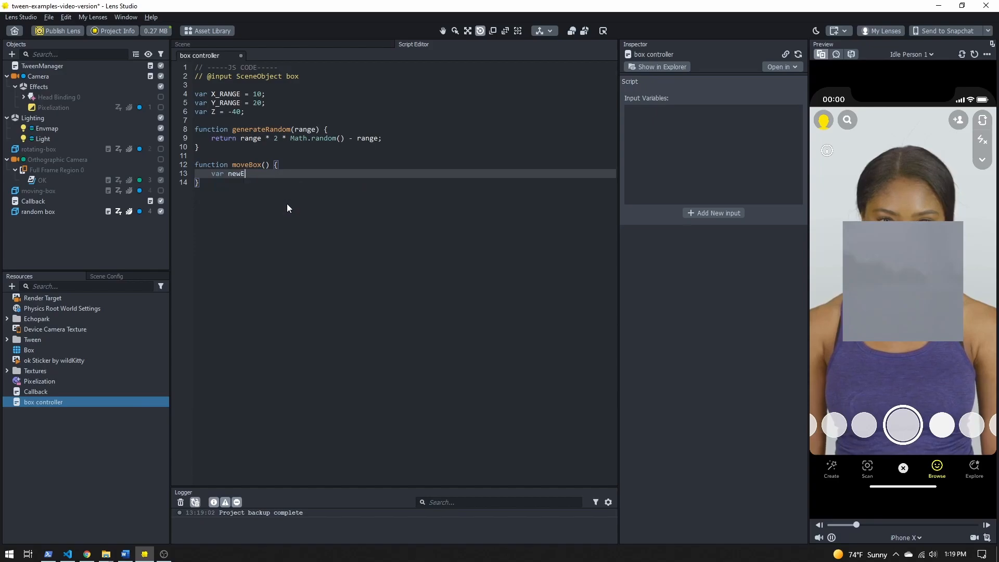
{"action": "type", "text": "nding = new vec3"}
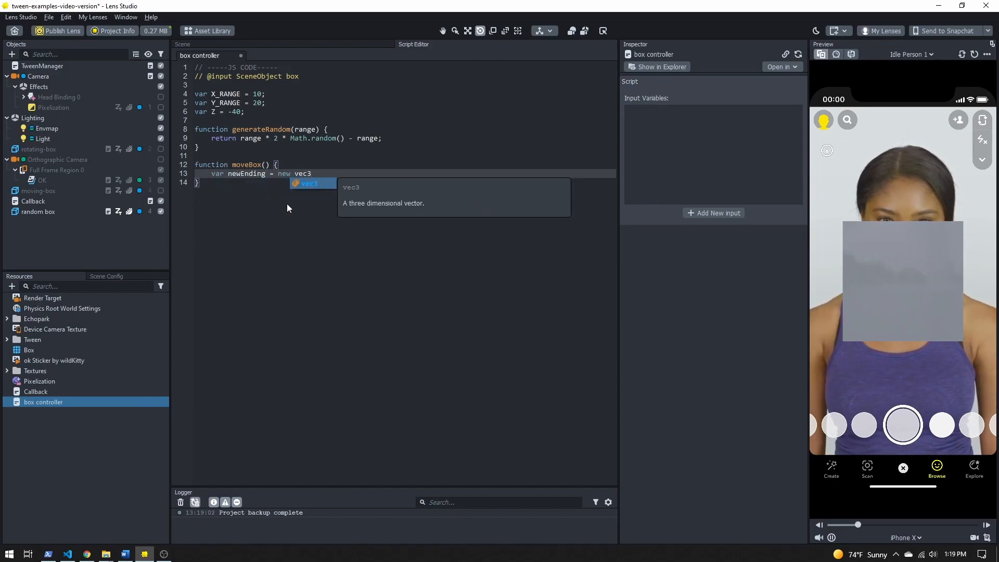
{"action": "type", "text": "(generateRandom("}
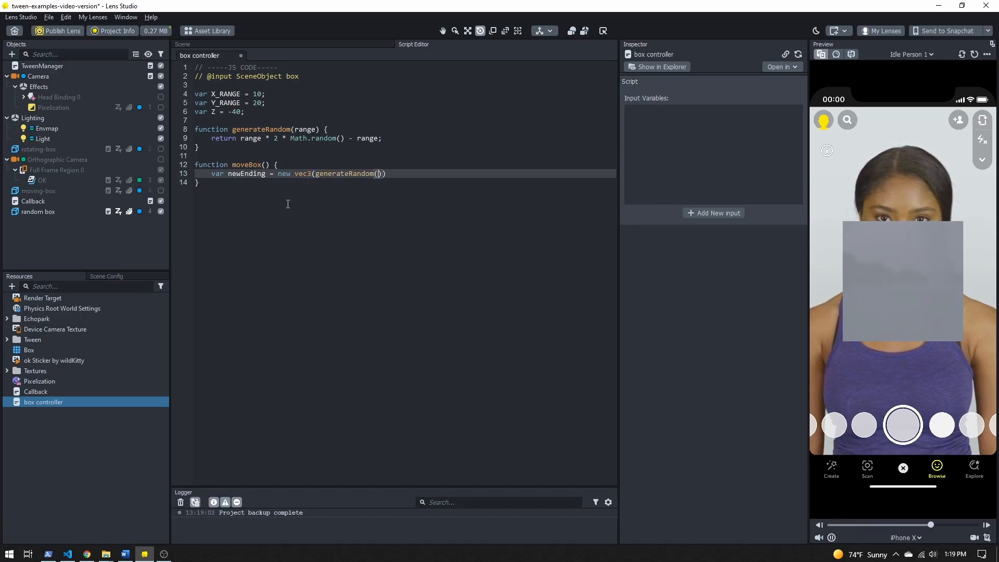
{"action": "type", "text": "X_RANGE"}
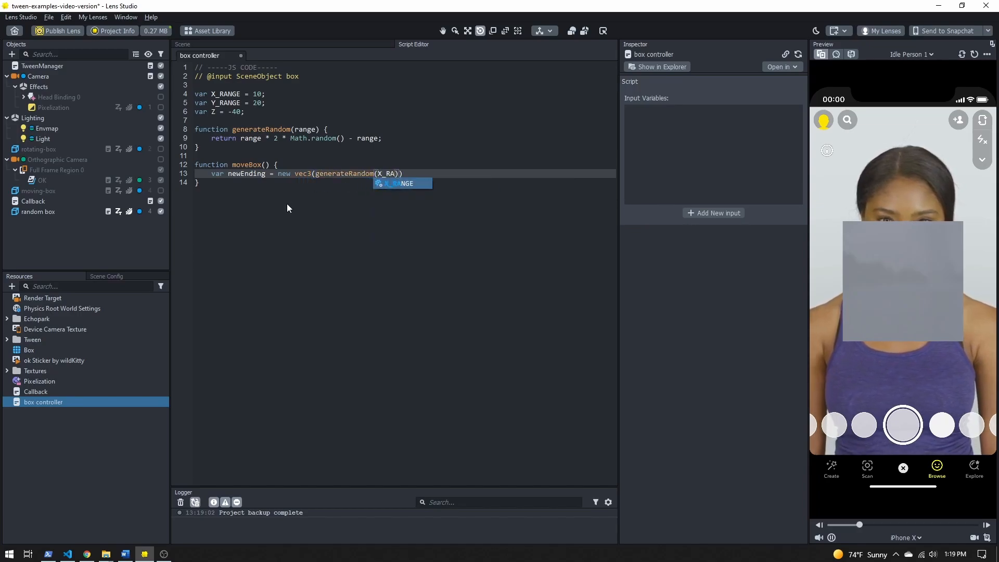
{"action": "type", "text": "), generateRandom("}
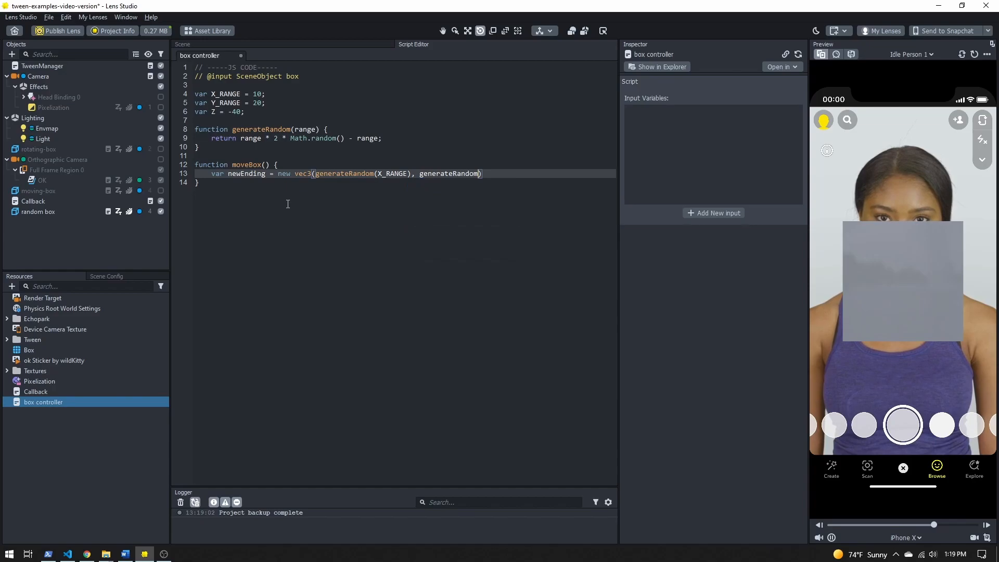
{"action": "type", "text": "Y_RANGE"}
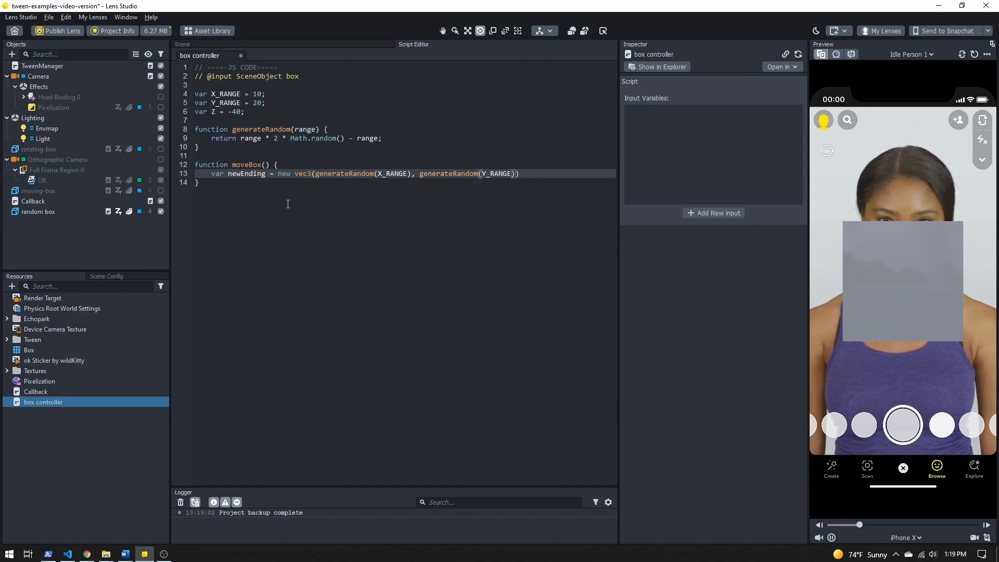
{"action": "type", "text": "), Z"}
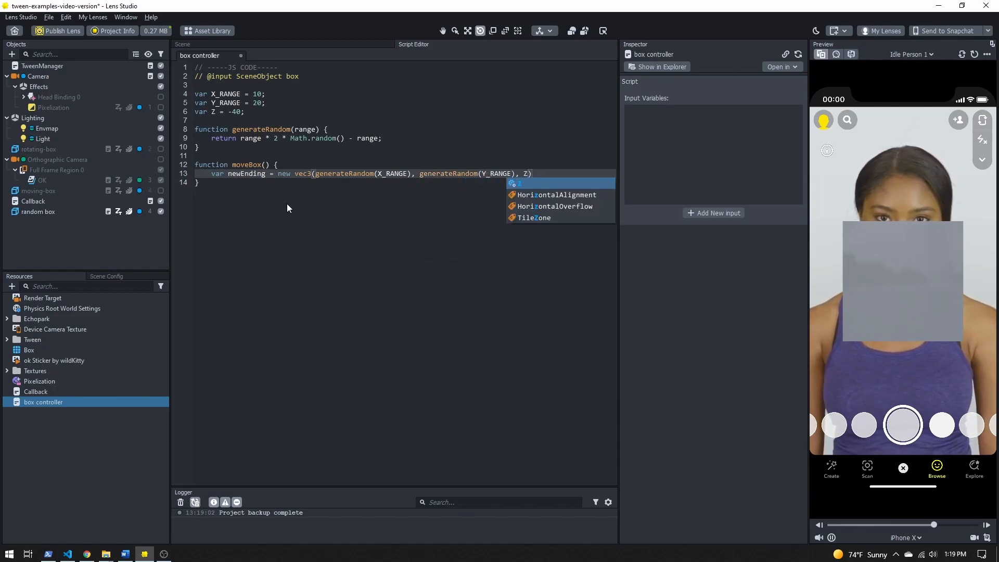
{"action": "type", "text": ");"}
{"action": "key", "text": "Return"}
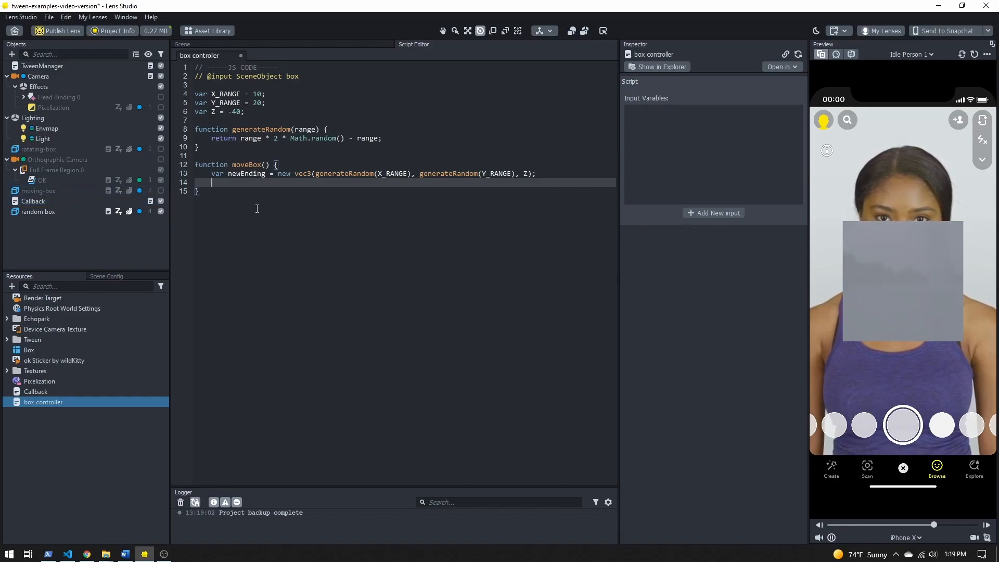
- In moveBox, call global.tweenManager.setEndValue with script.box, "box_move" and newEnding, and save the script
{"action": "type", "text": "gl"}
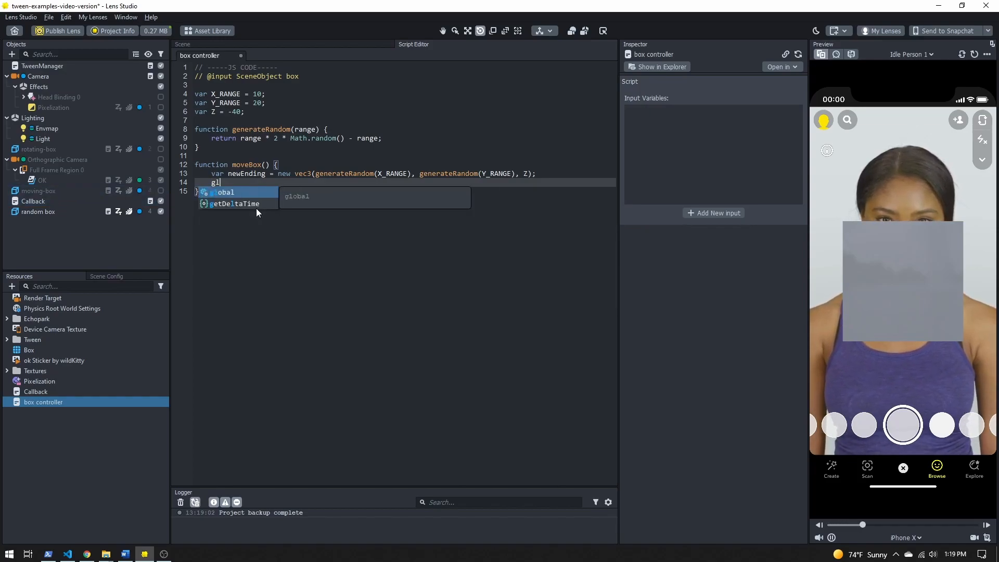
{"action": "type", "text": "obal.tweenManager.se"}
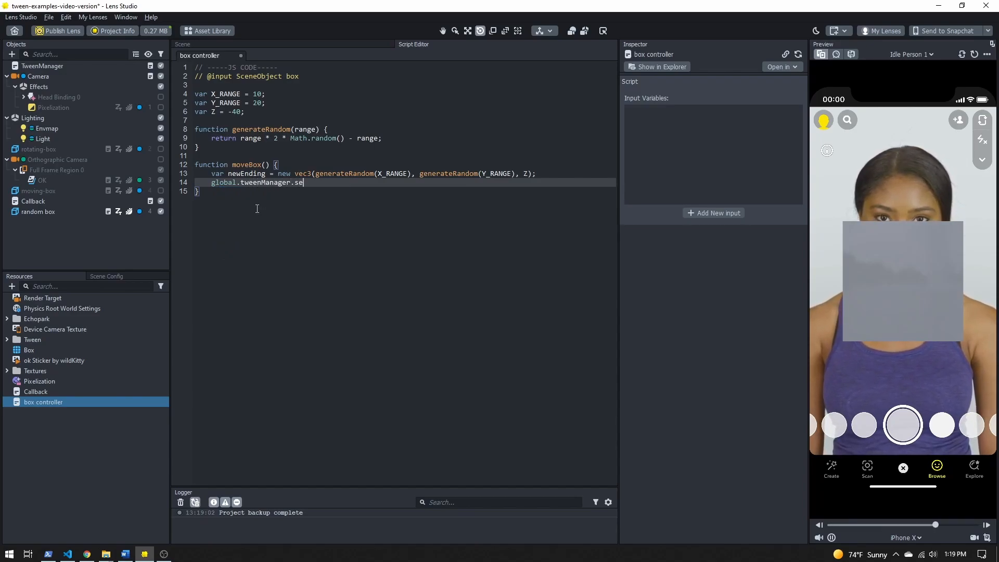
{"action": "type", "text": "tEndValue(script.b"}
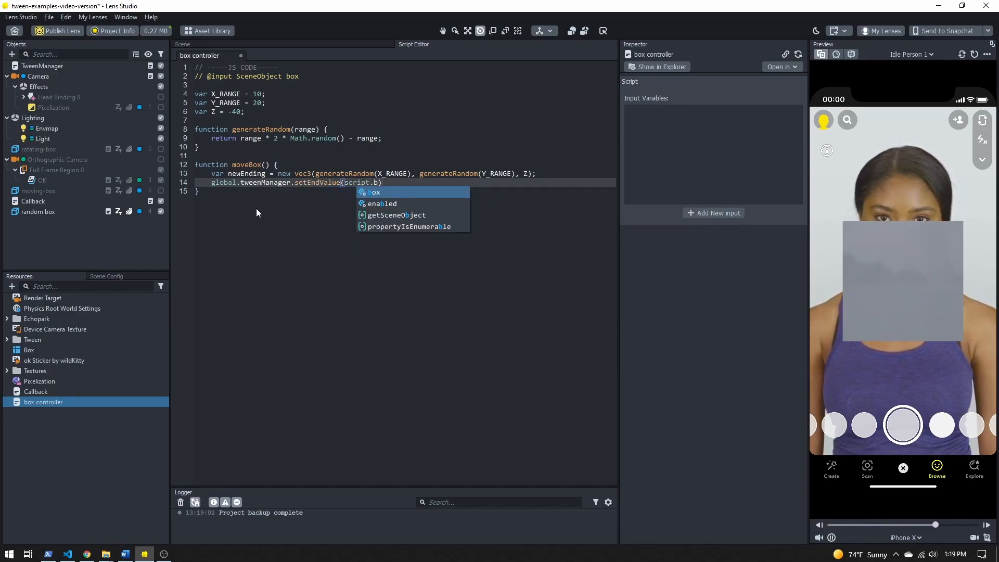
{"action": "type", "text": "ox"}
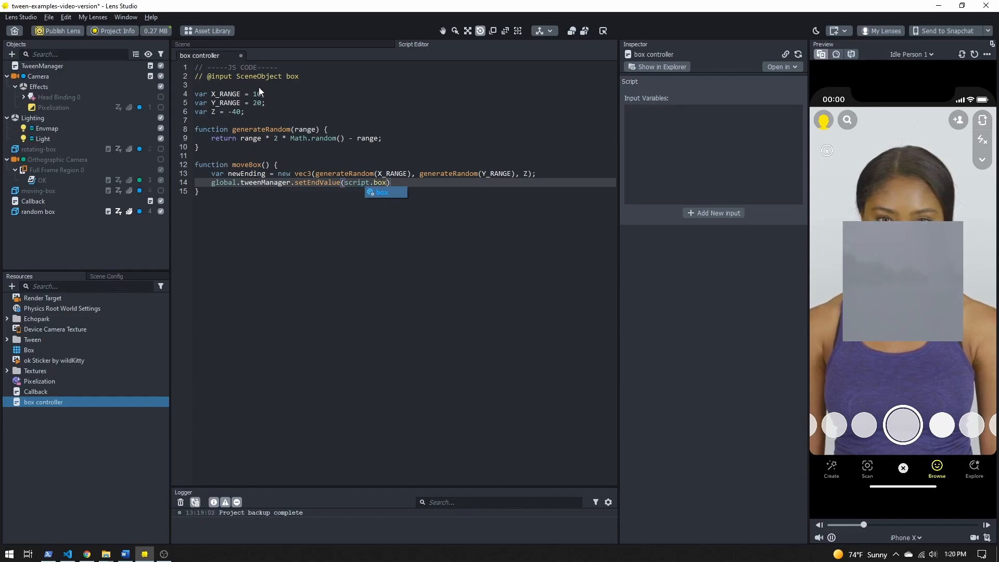
{"action": "type", "text": ", \"box_move"}
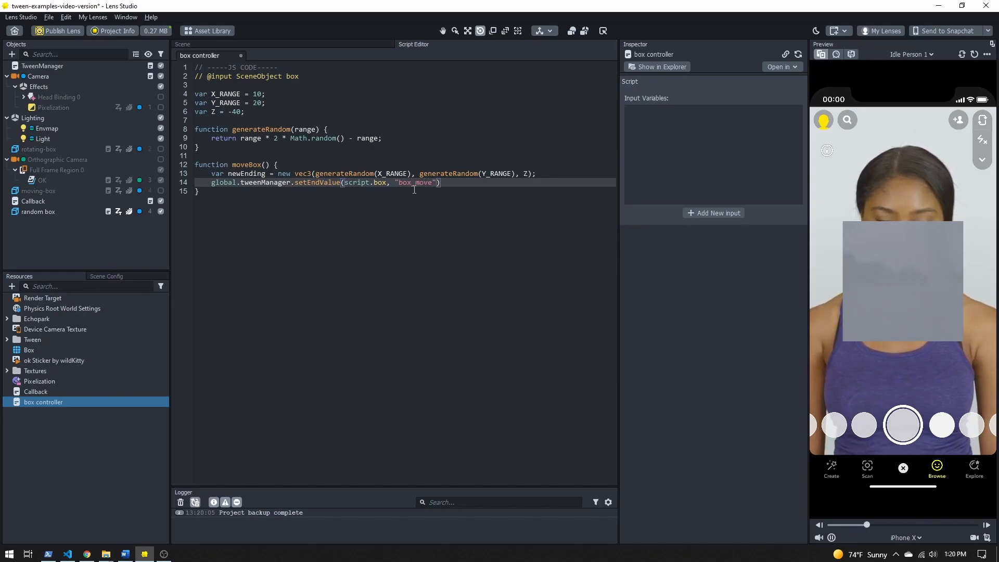
{"action": "type", "text": "newEnding);"}
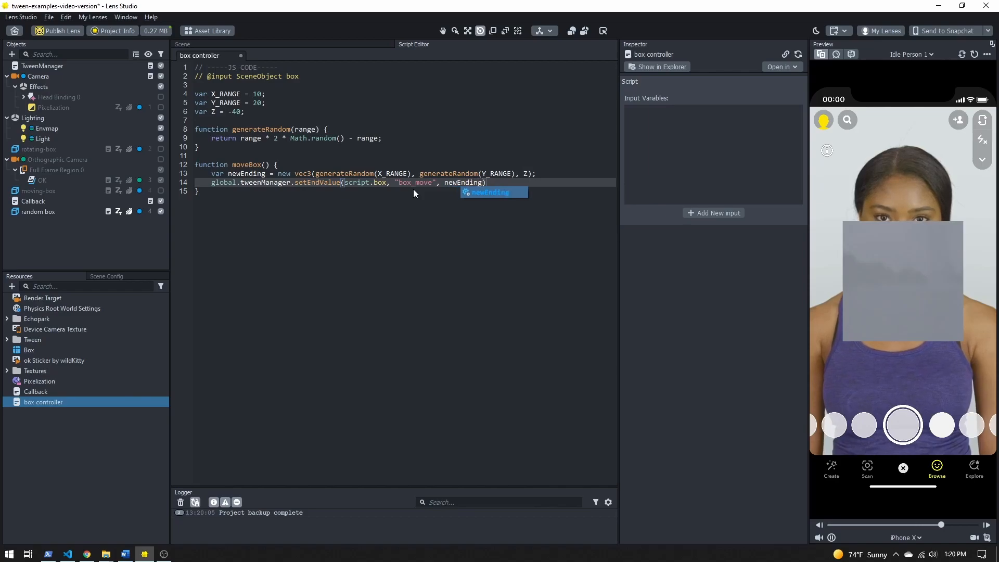
{"action": "key", "text": "ctrl+s"}
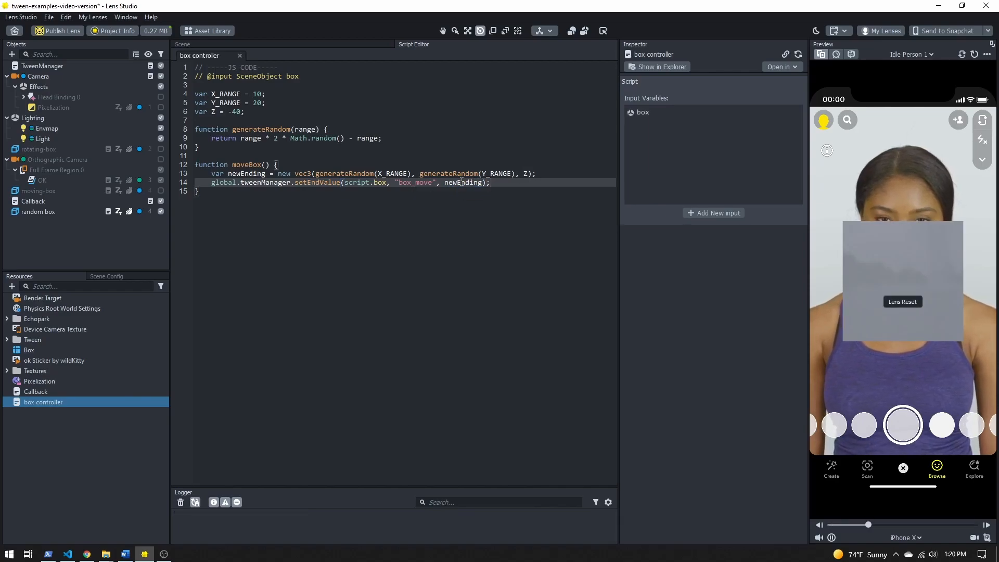
{"action": "left_click", "coordinate": [246, 174]}
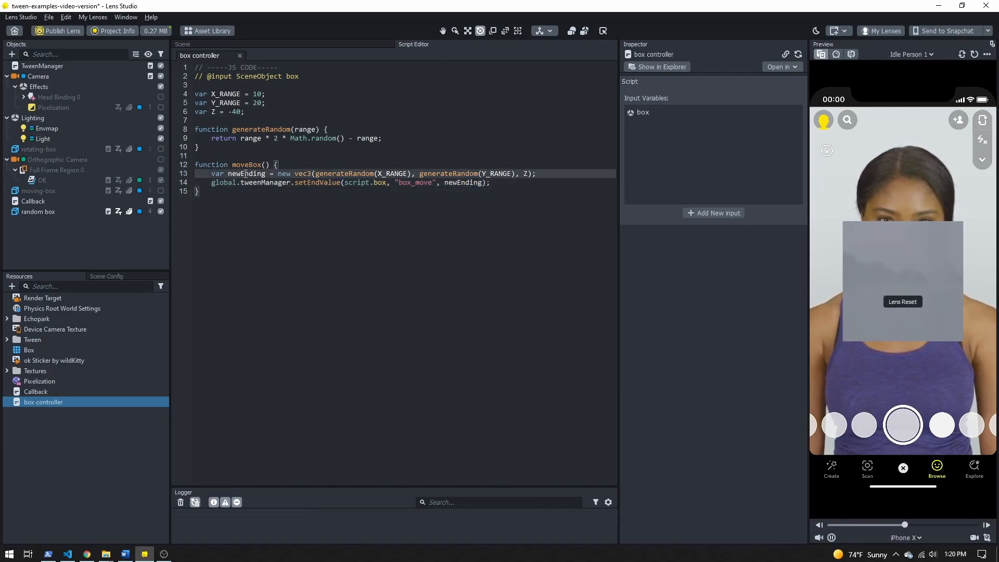
- Copy box_move from the setEndValue call and set it as the Tween Name of random box's TweenTransform
{"action": "double_click", "coordinate": [407, 183]}
{"action": "key", "text": "ctrl+c"}
{"action": "left_click", "coordinate": [44, 211]}
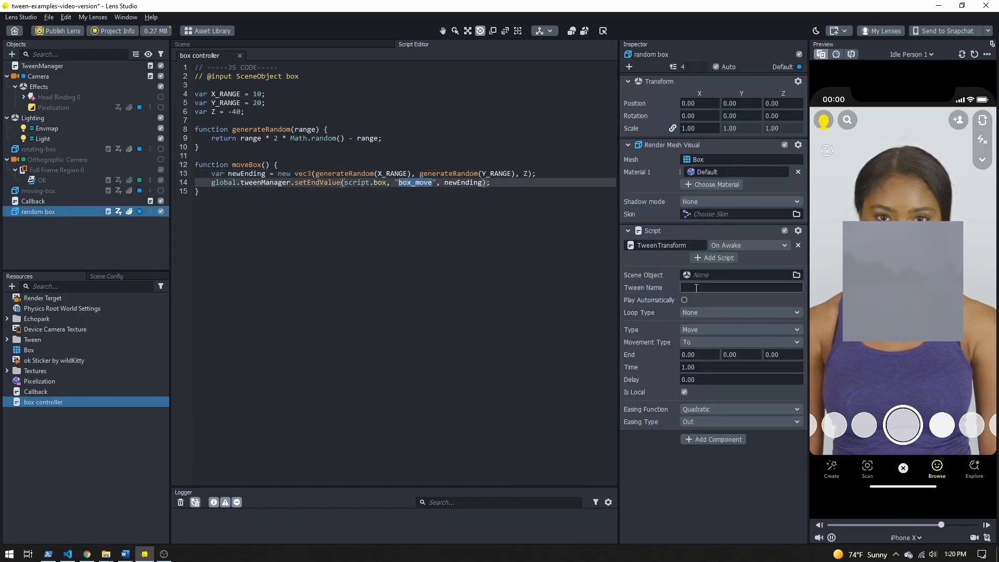
{"action": "key", "text": "ctrl+v"}
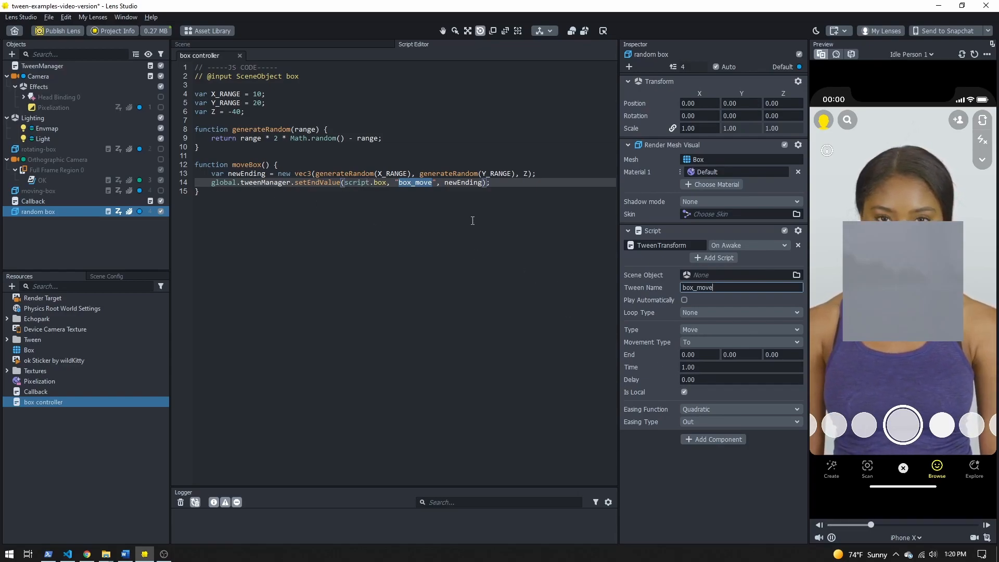
- In moveBox, add a tweenManager.startTween call with script.box, "box_move" and moveBox as the callback
{"action": "left_click", "coordinate": [502, 181]}
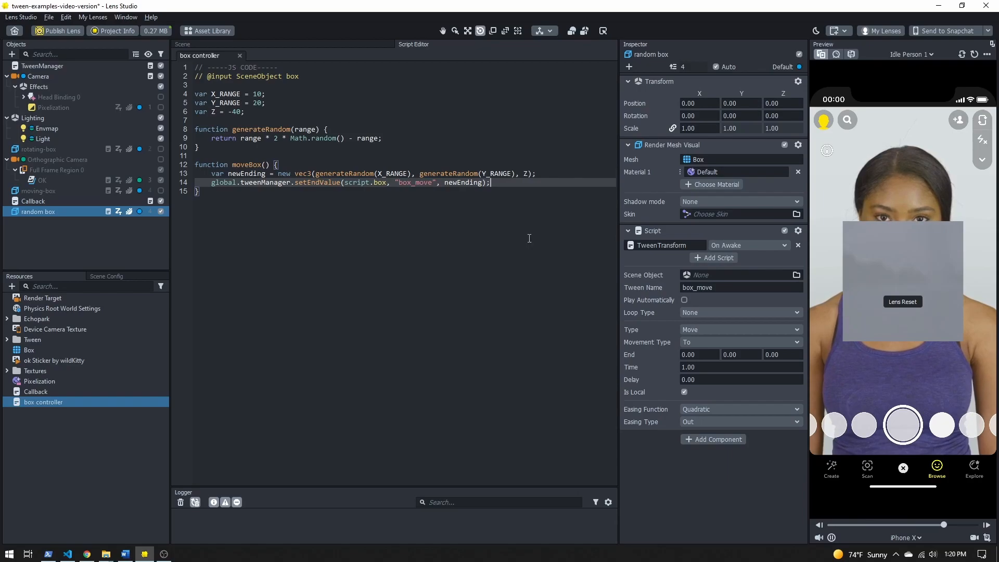
{"action": "key", "text": "Return"}
{"action": "type", "text": "gloabl.tweenManager.startTw"}
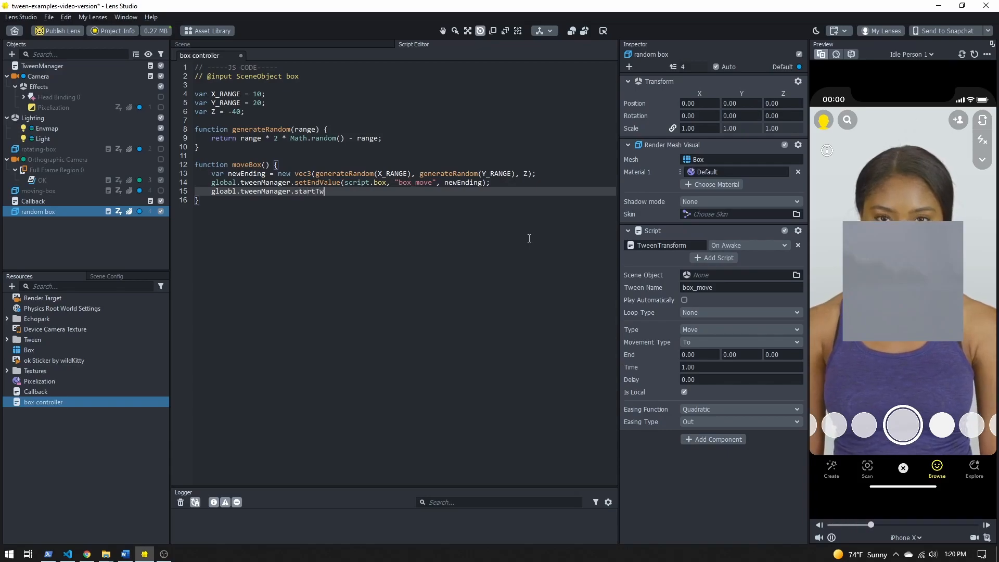
{"action": "type", "text": "een(script.box, \"box_move\", "}
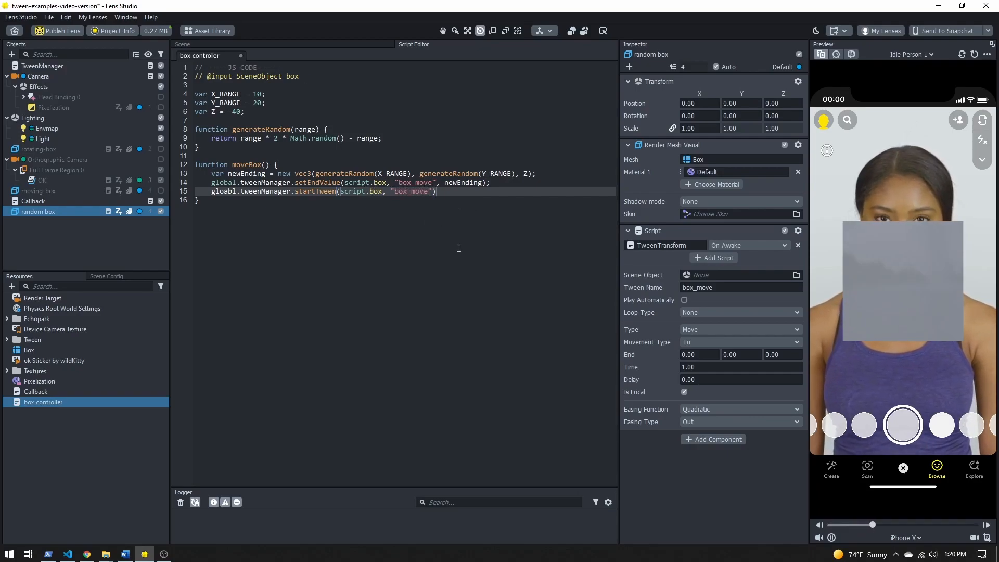
{"action": "type", "text": "moveBox"}
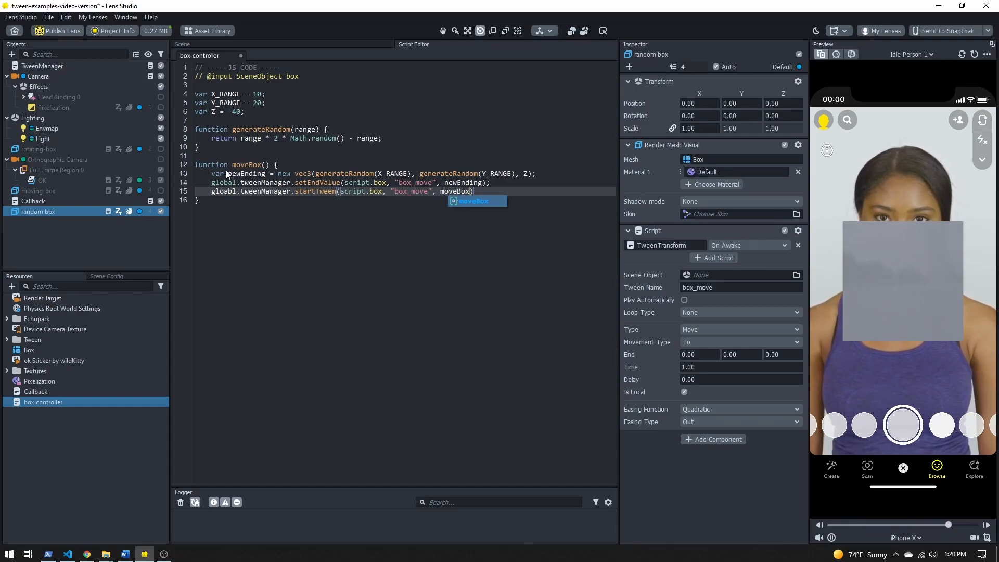
{"action": "double_click", "coordinate": [246, 164]}
{"action": "left_click", "coordinate": [483, 191]}
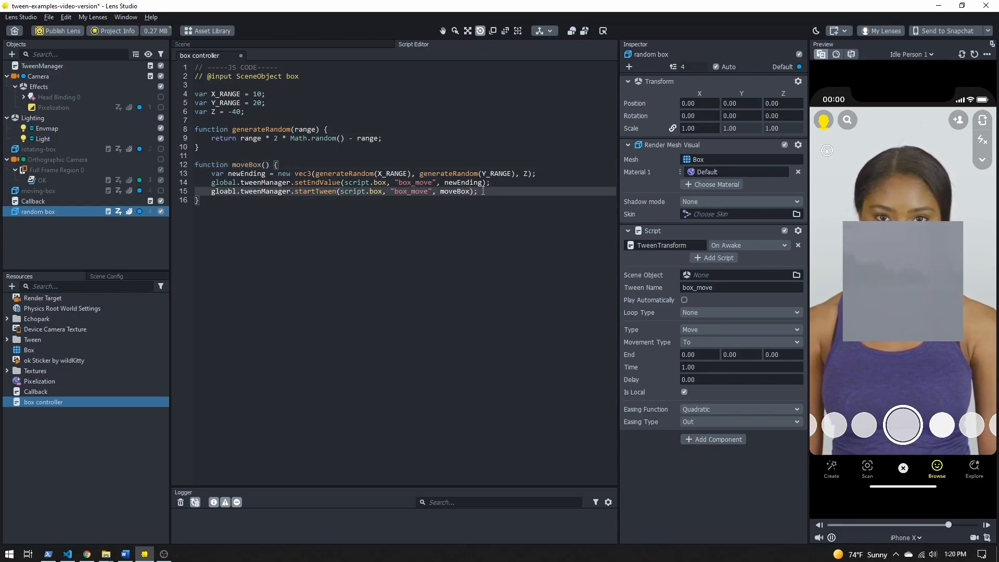
- Add a moveBox(); call below the function at the end of the box controller script and save it
{"action": "left_click", "coordinate": [230, 216]}
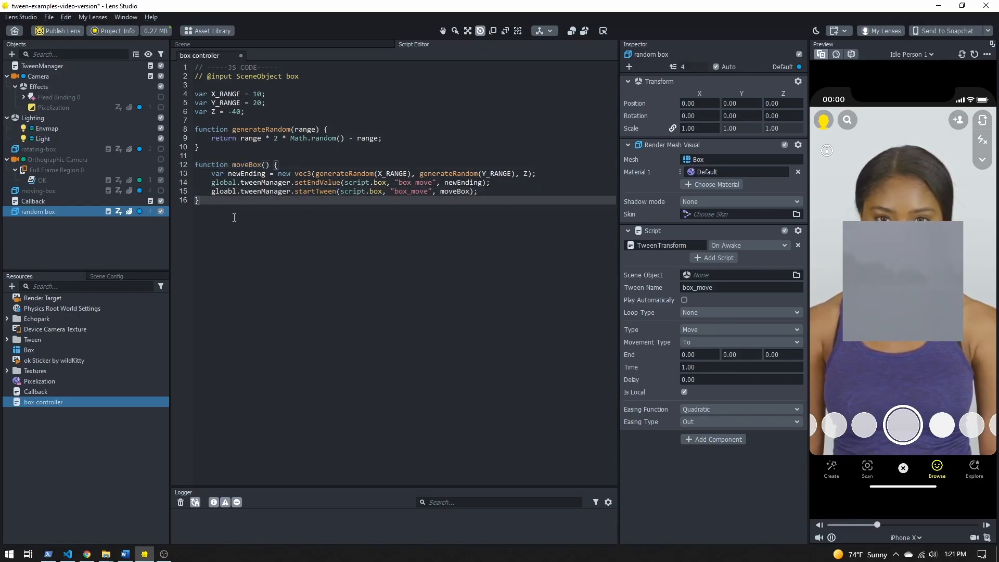
{"action": "key", "text": "Return"}
{"action": "key", "text": "Return"}
{"action": "type", "text": "moveBox();"}
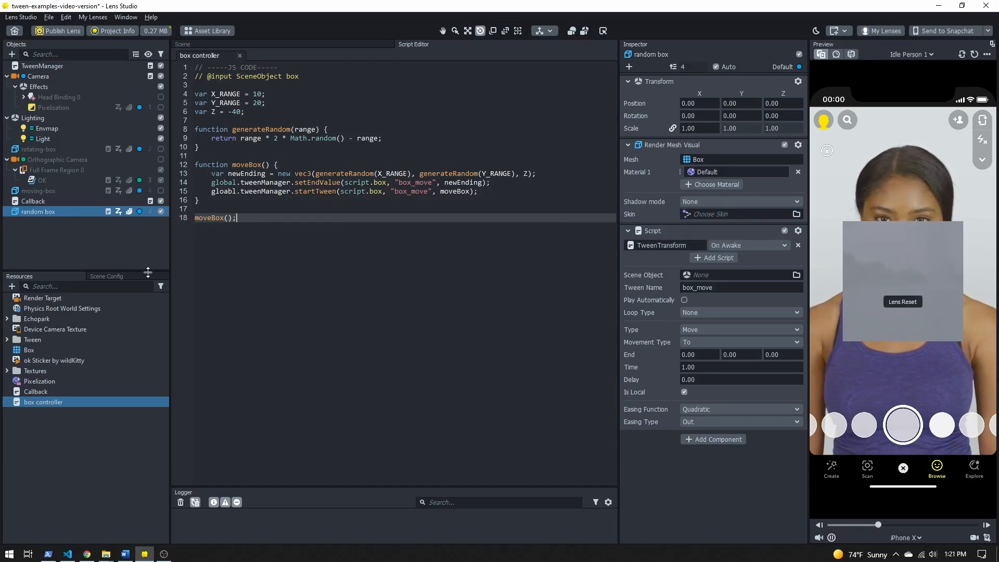
- Create a new scene object, attach the box controller script to it, and assign random box as its Box input
{"action": "left_click", "coordinate": [46, 235]}
{"action": "left_click", "coordinate": [57, 350]}
{"action": "left_click_drag", "start_coordinate": [36, 402], "coordinate": [576, 297]}
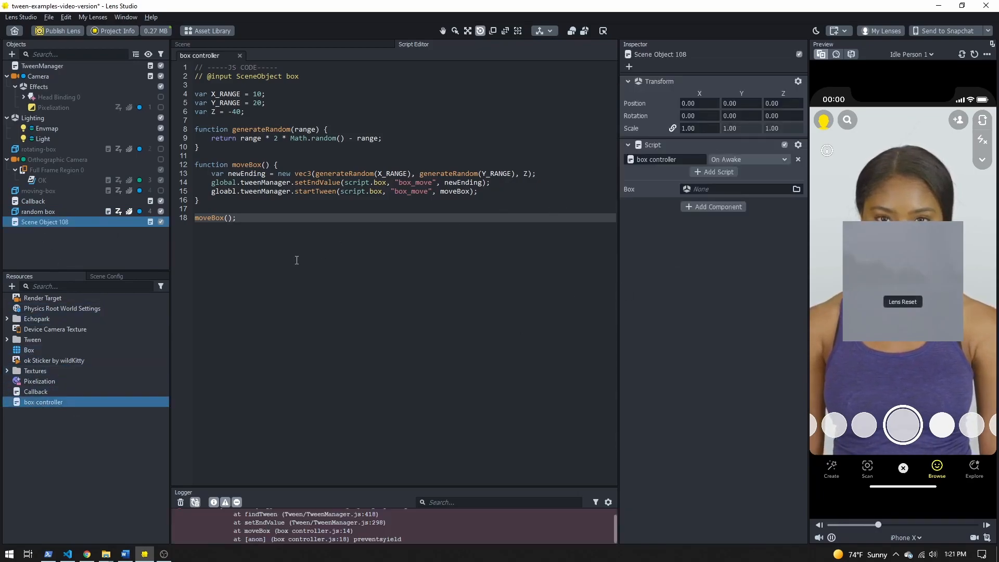
{"action": "left_click", "coordinate": [705, 190]}
{"action": "left_click", "coordinate": [448, 250]}
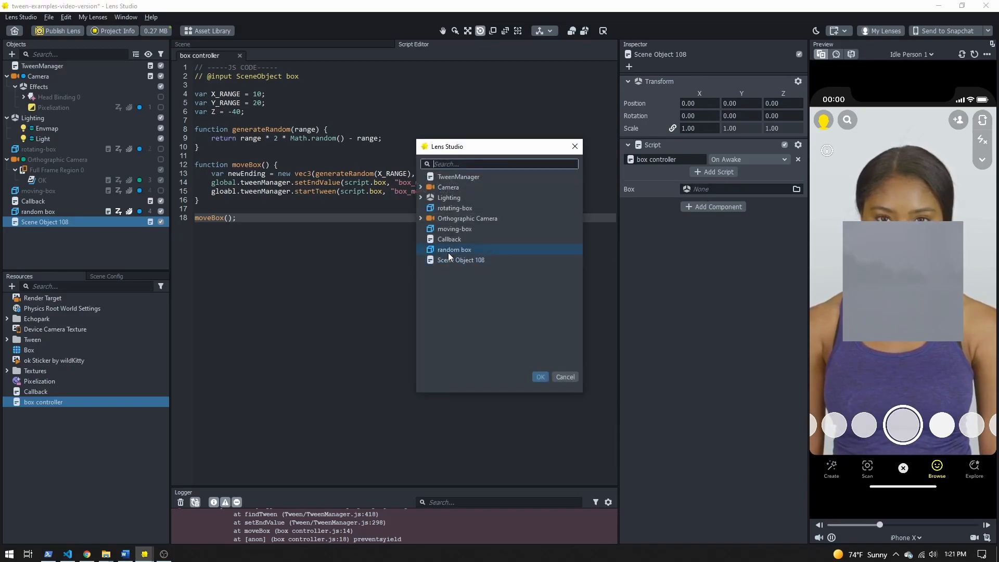
{"action": "double_click", "coordinate": [448, 250]}
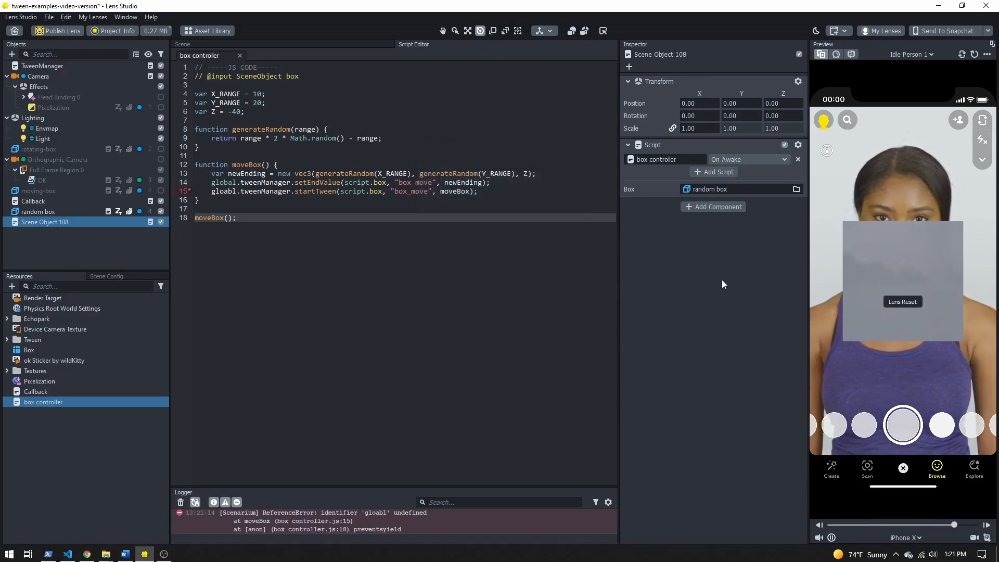
- Enlarge the Logger and correct the misspelled identifier in the startTween line to global, saving the script
{"action": "left_click_drag", "start_coordinate": [385, 486], "coordinate": [383, 410]}
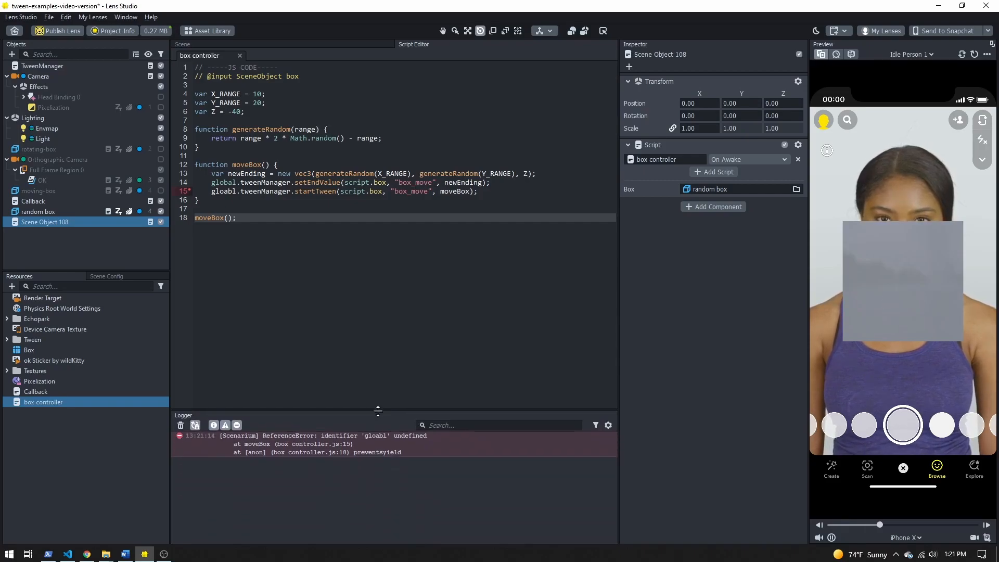
{"action": "double_click", "coordinate": [229, 189]}
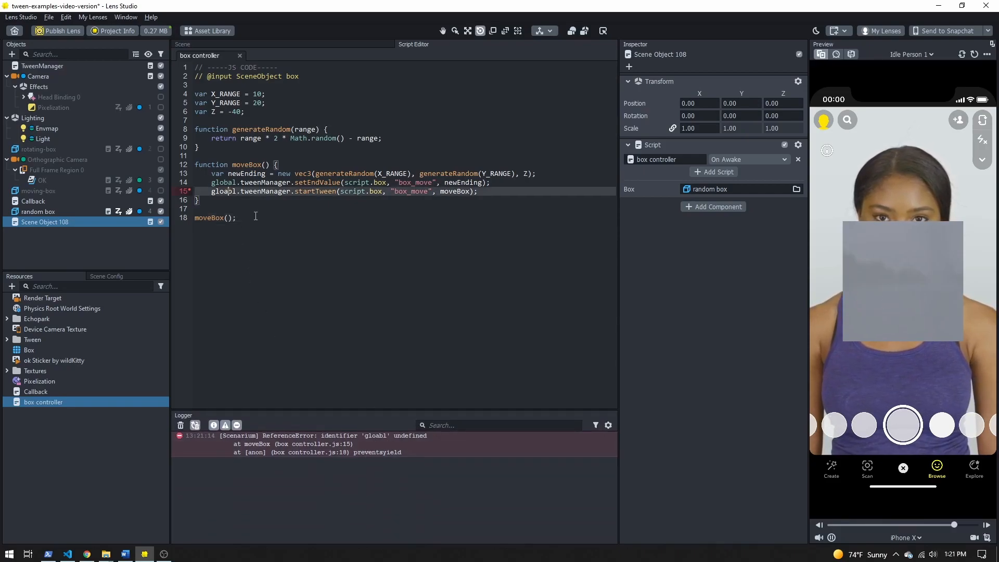
{"action": "type", "text": "global"}
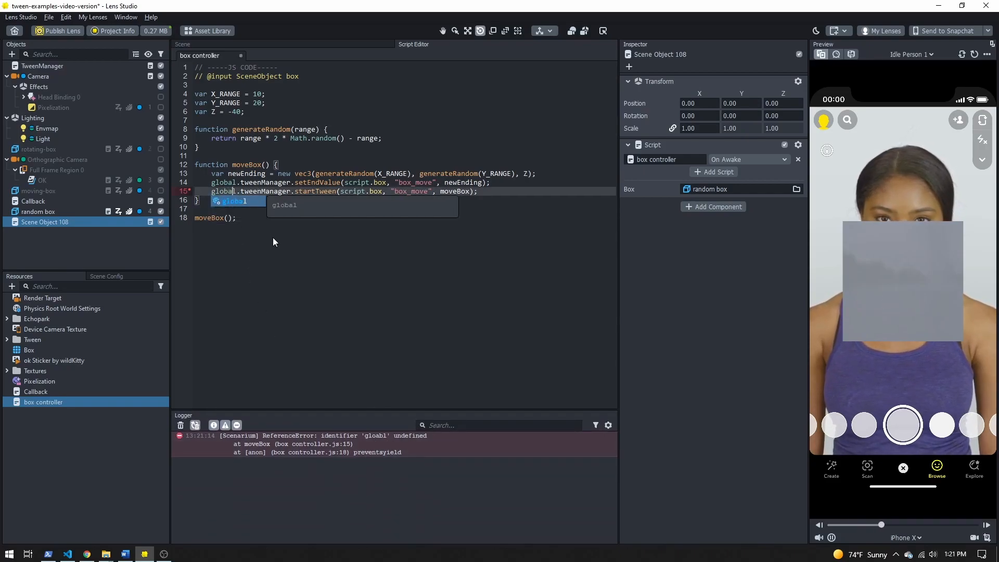
{"action": "key", "text": "ctrl+s"}
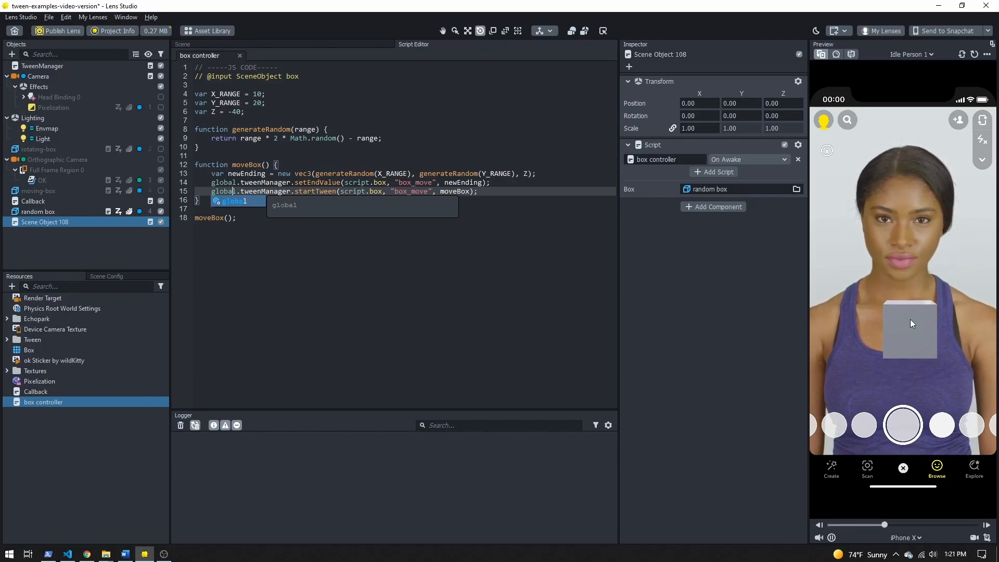
- Examine the setEndValue and startTween calls, random box's TweenTransform settings, and the contents of the Tween folder
{"action": "left_click", "coordinate": [316, 182]}
{"action": "double_click", "coordinate": [316, 182]}
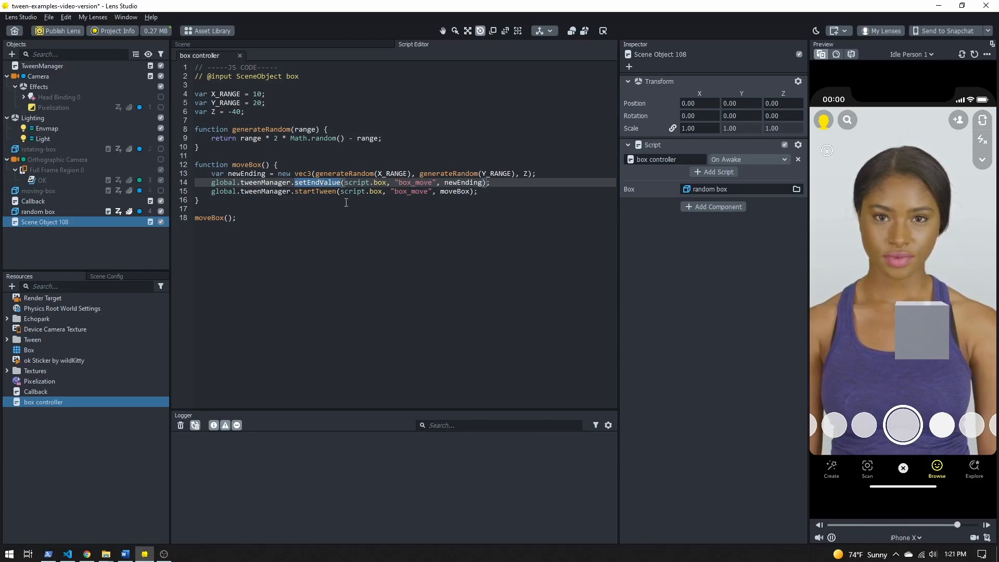
{"action": "double_click", "coordinate": [319, 191]}
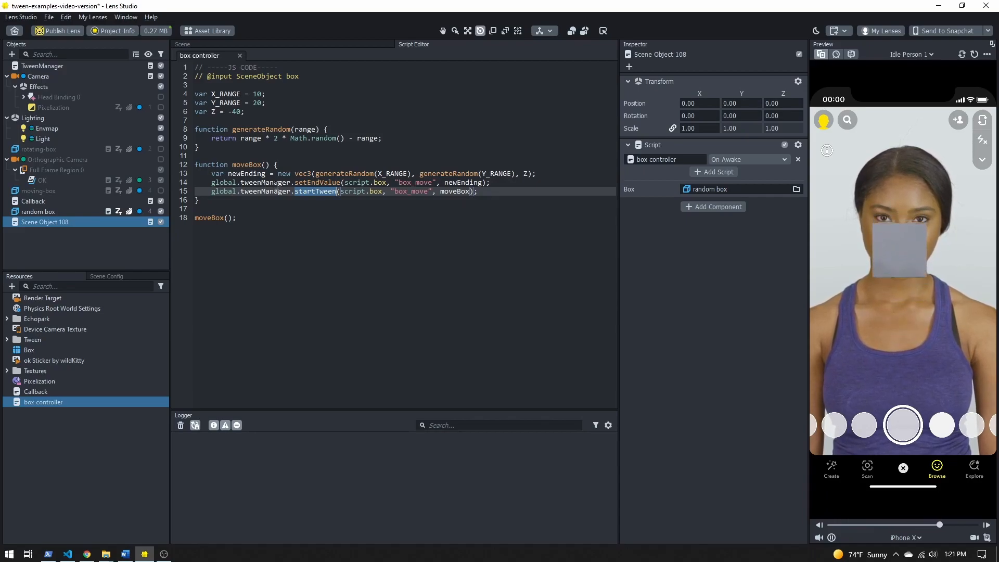
{"action": "left_click", "coordinate": [82, 211]}
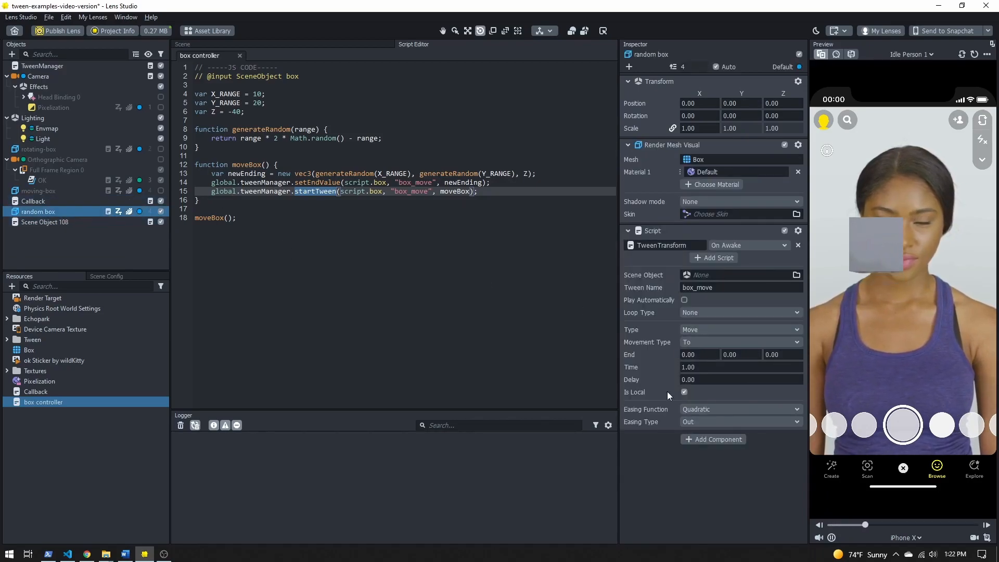
{"action": "left_click", "coordinate": [692, 367]}
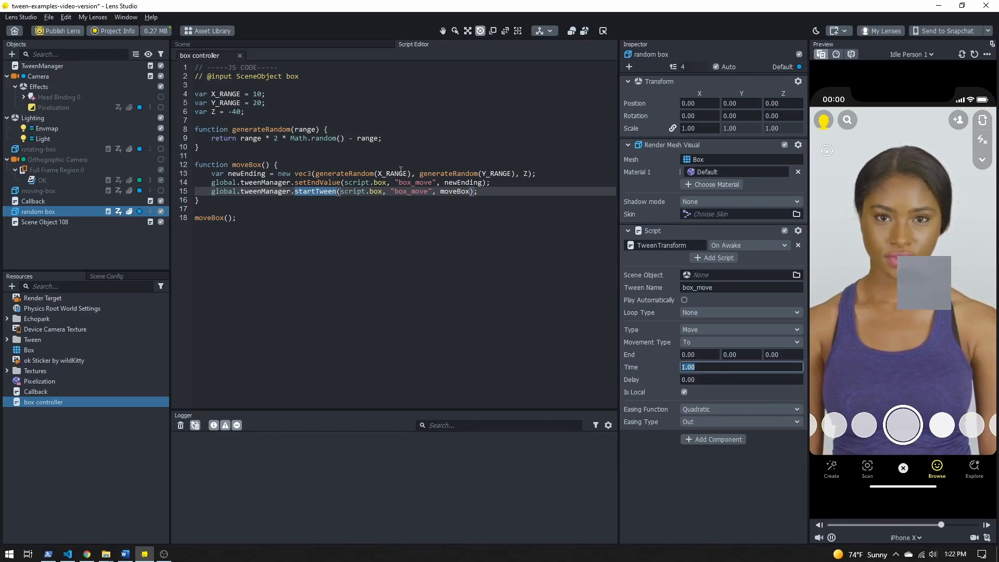
{"action": "double_click", "coordinate": [32, 339]}
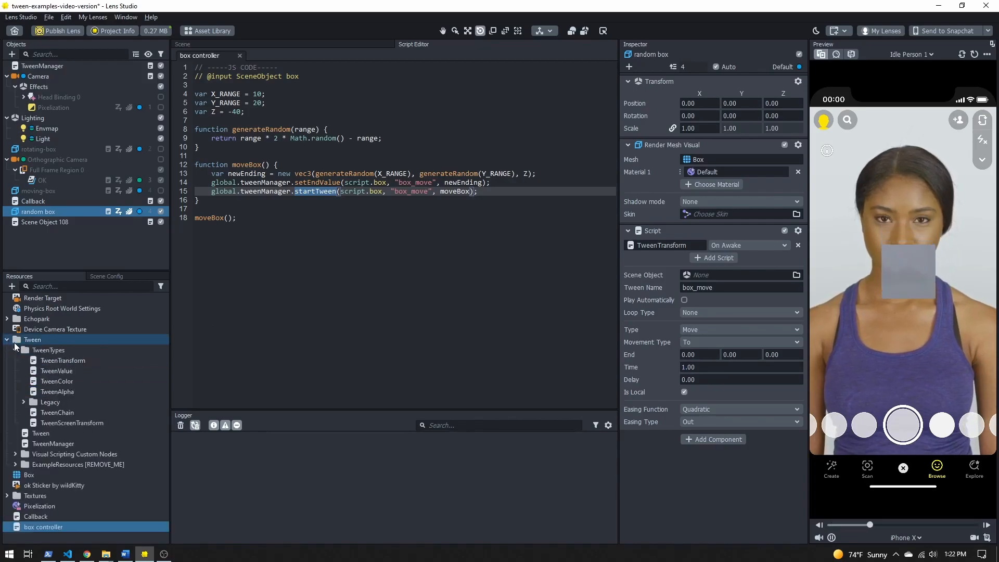